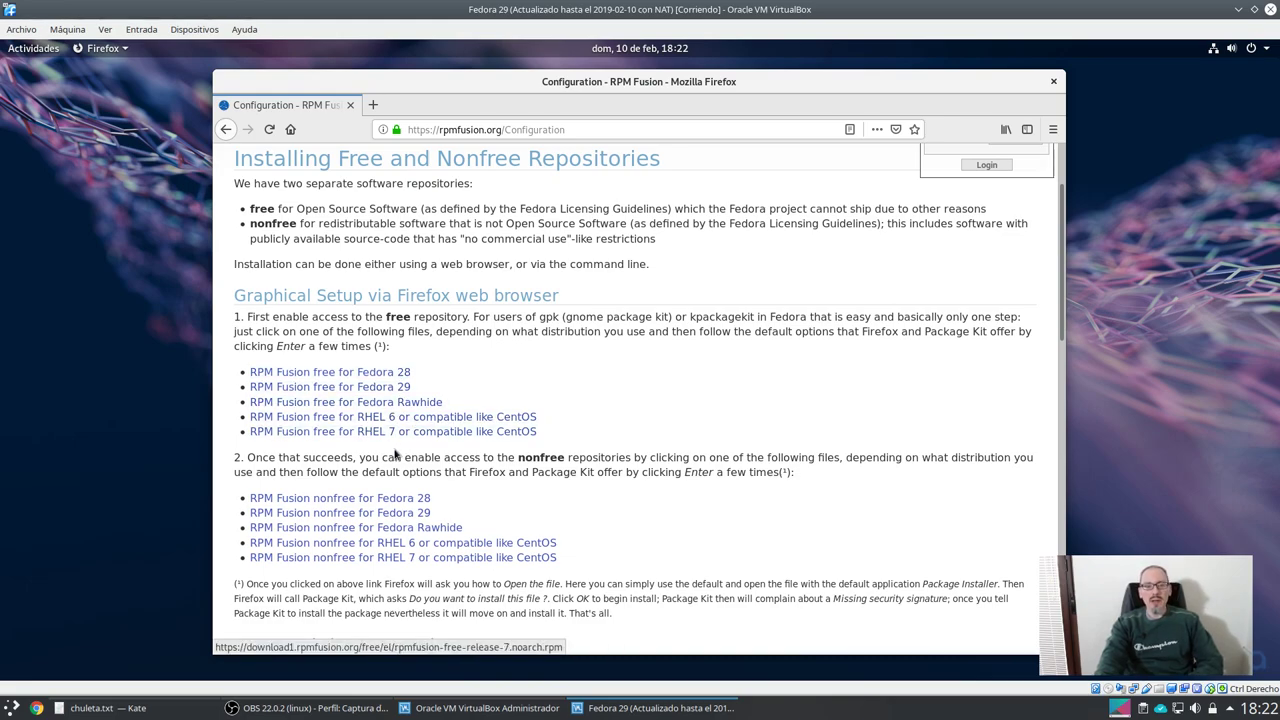
Save the RPM Fusion free and nonfree release packages for Fedora 29 as files, closing the browser once both are downloaded
drag(386, 459, 573, 452)
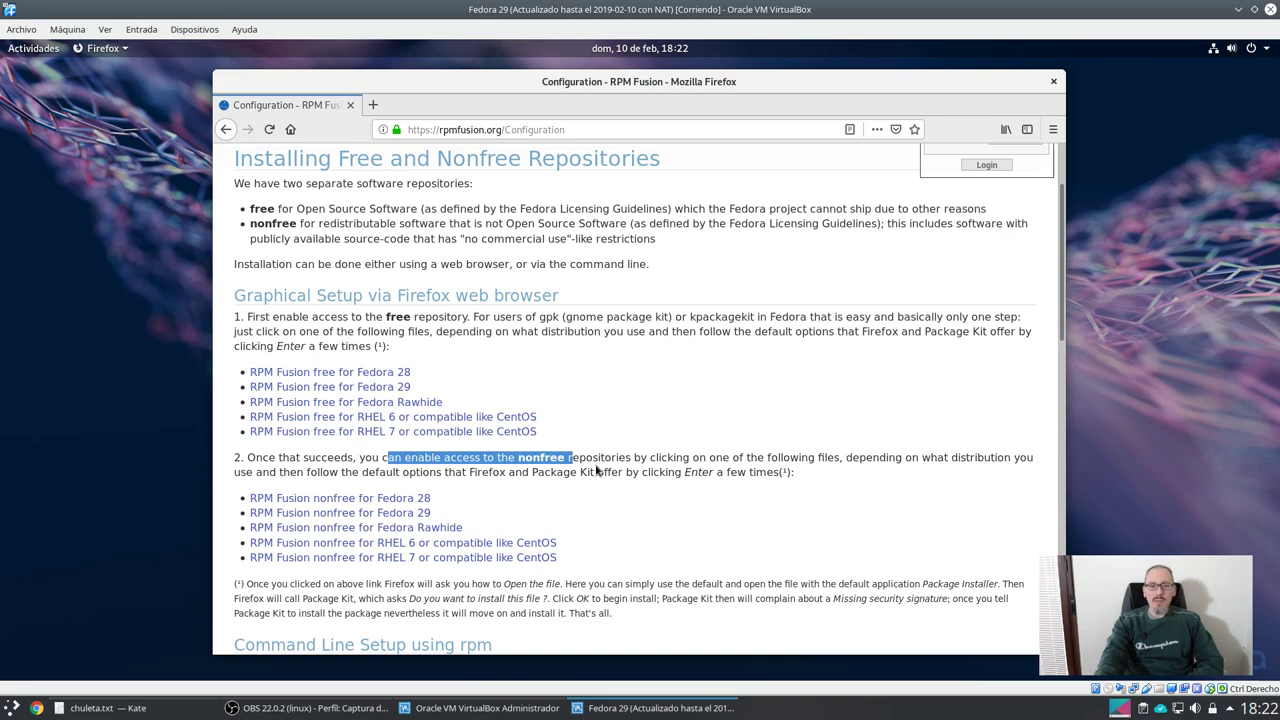
click(378, 388)
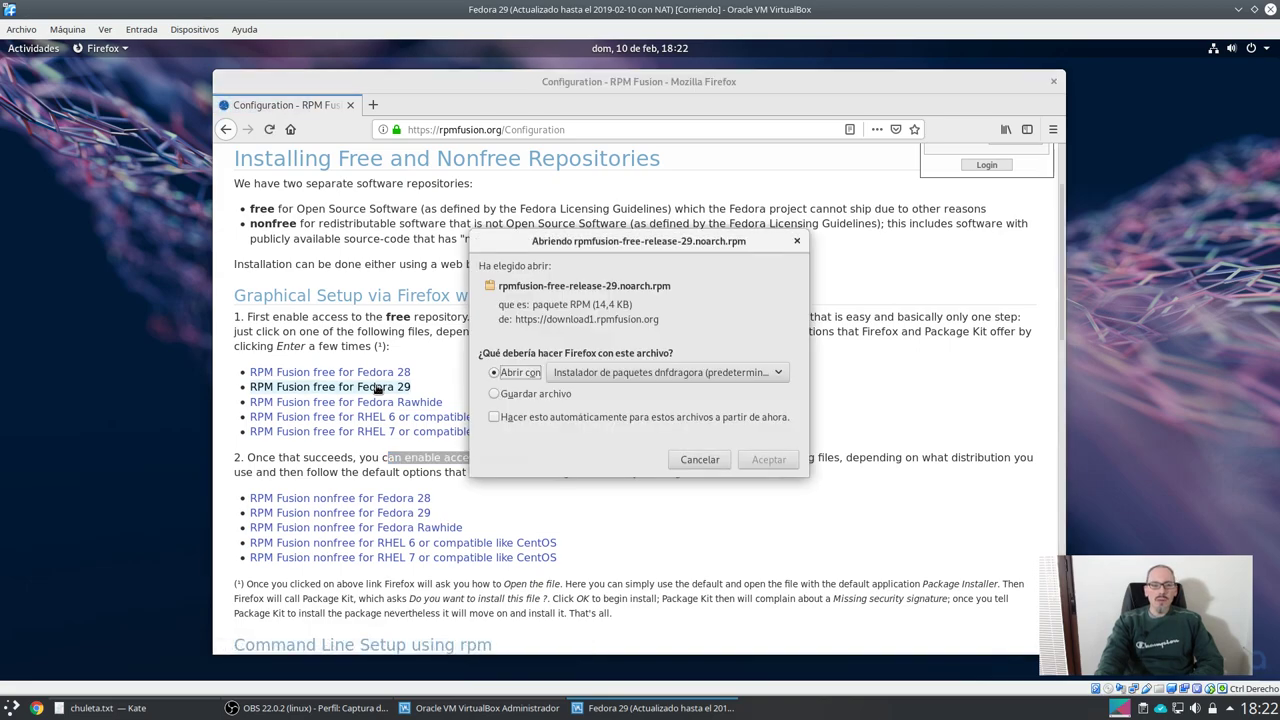
click(533, 396)
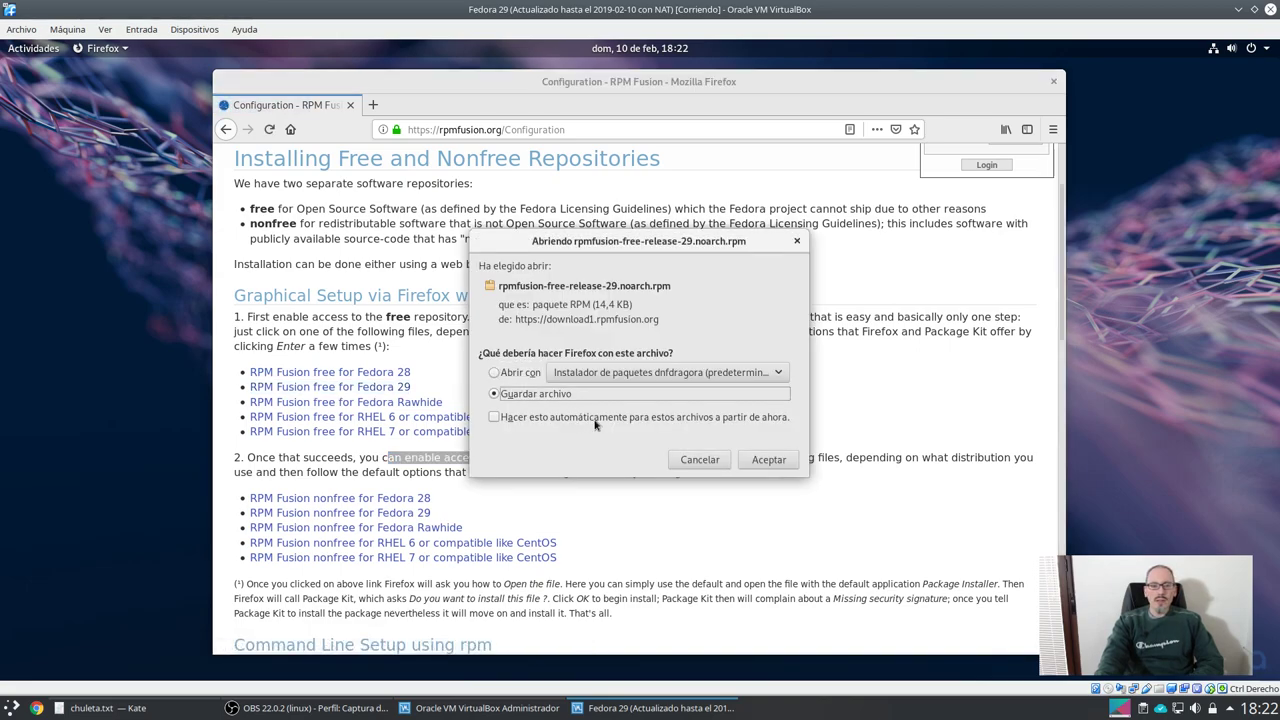
click(760, 464)
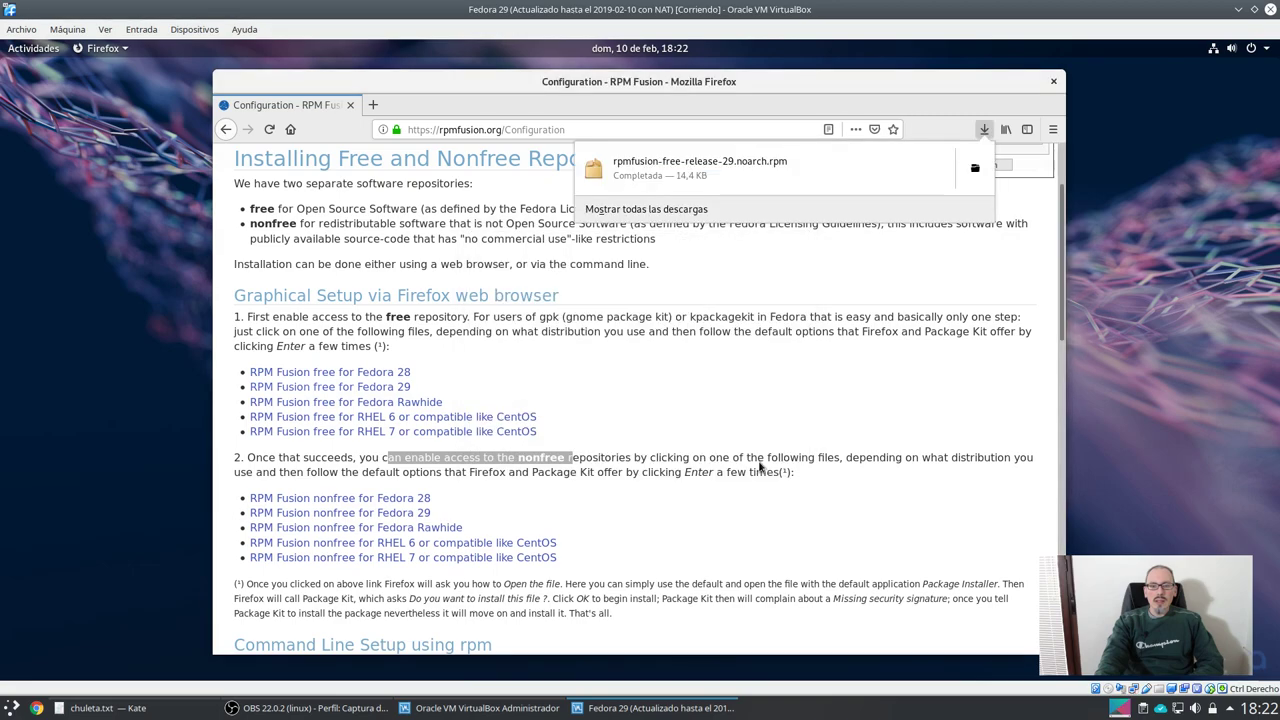
click(422, 515)
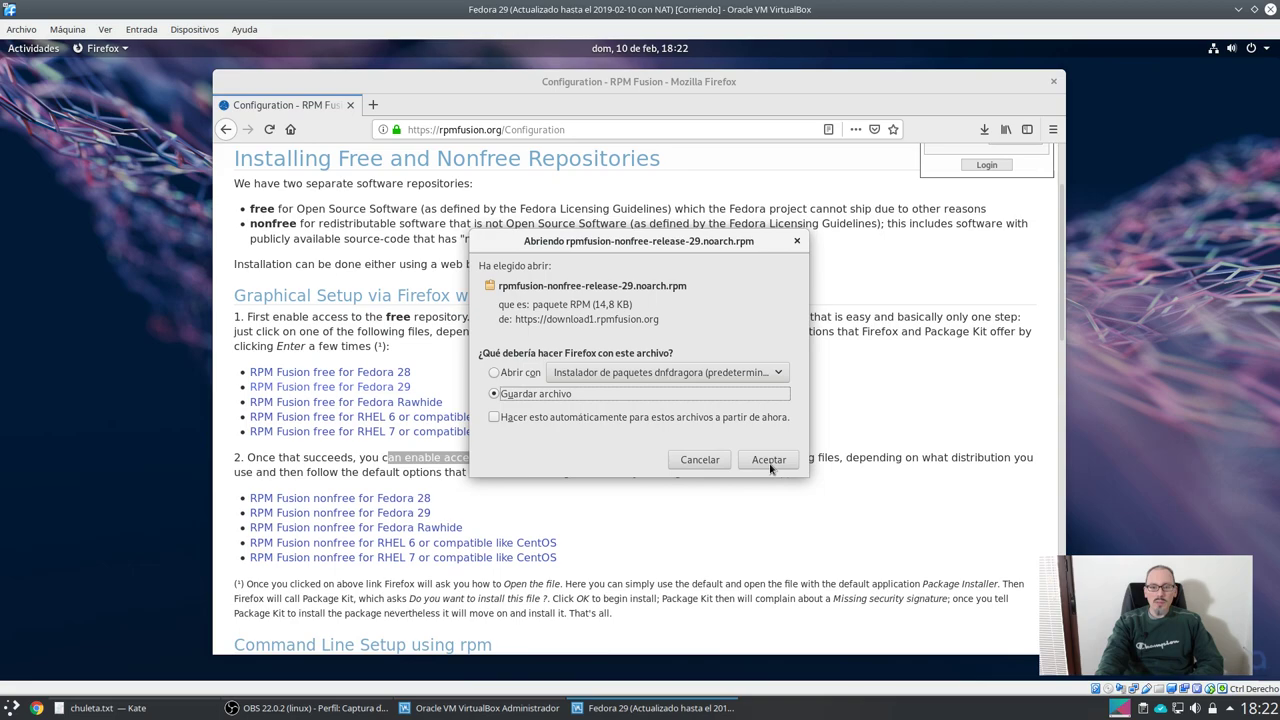
click(768, 464)
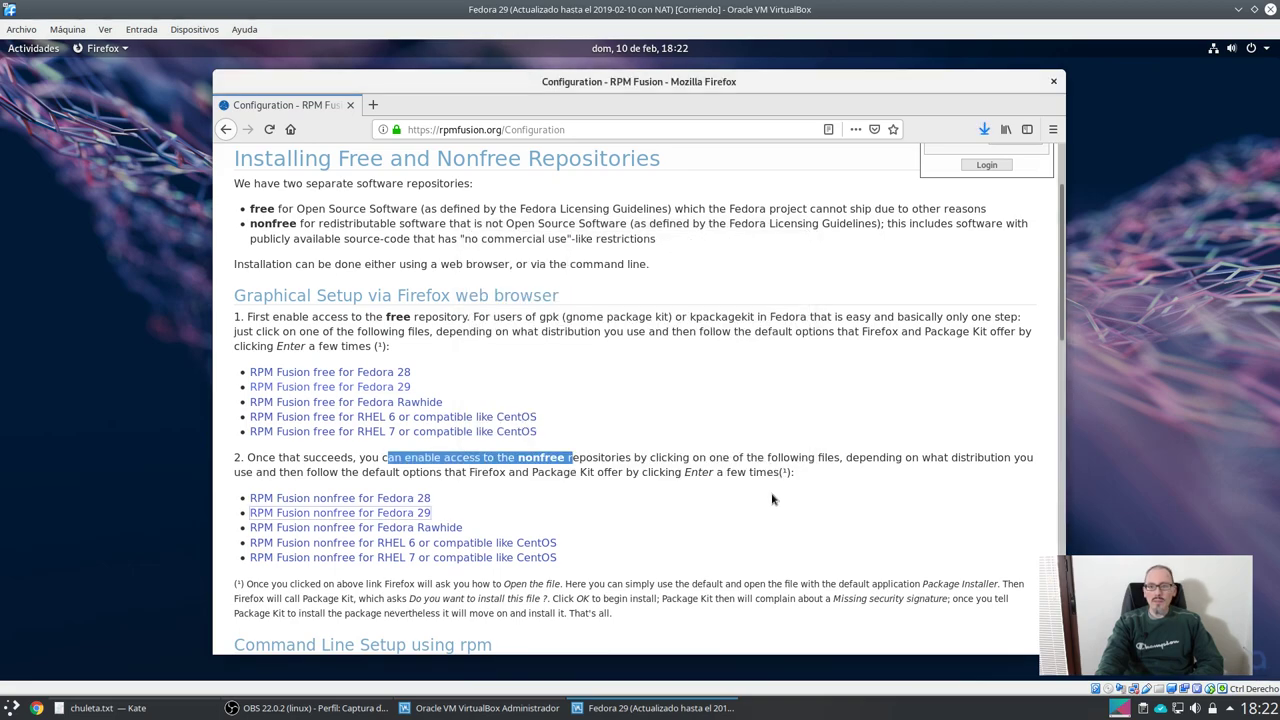
click(1054, 82)
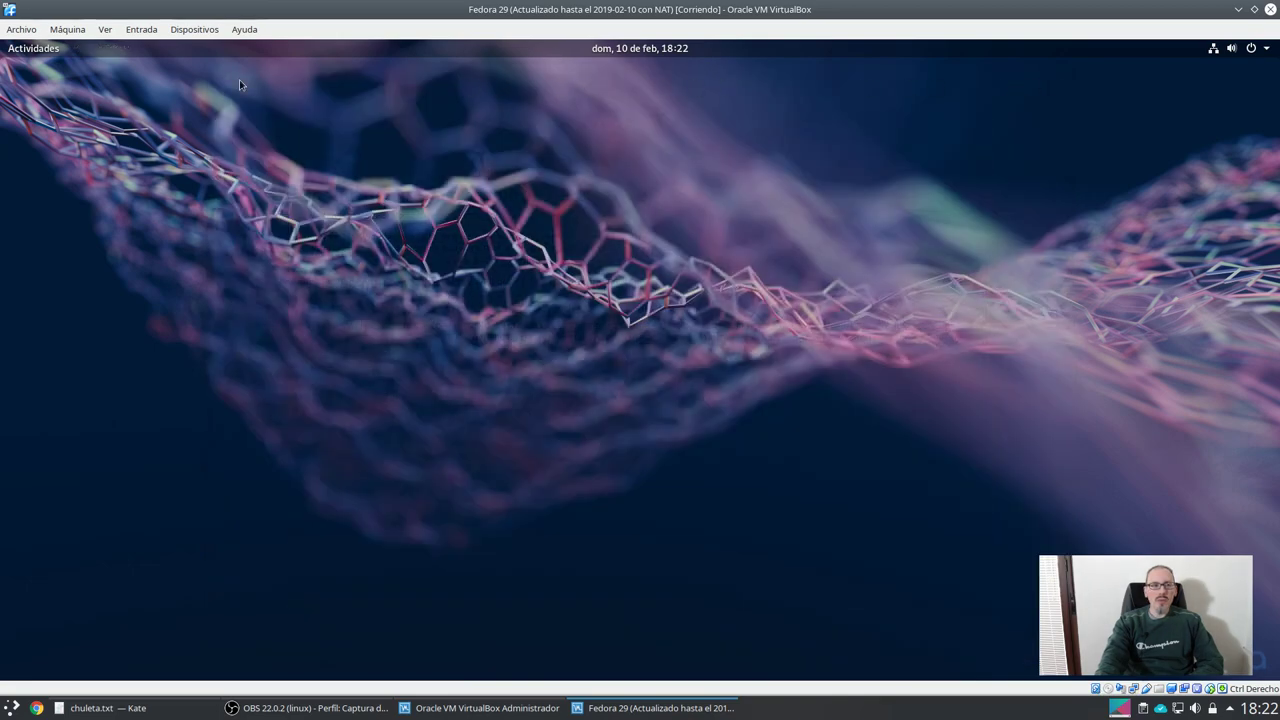
Open the Descargas folder in the file manager
click(18, 48)
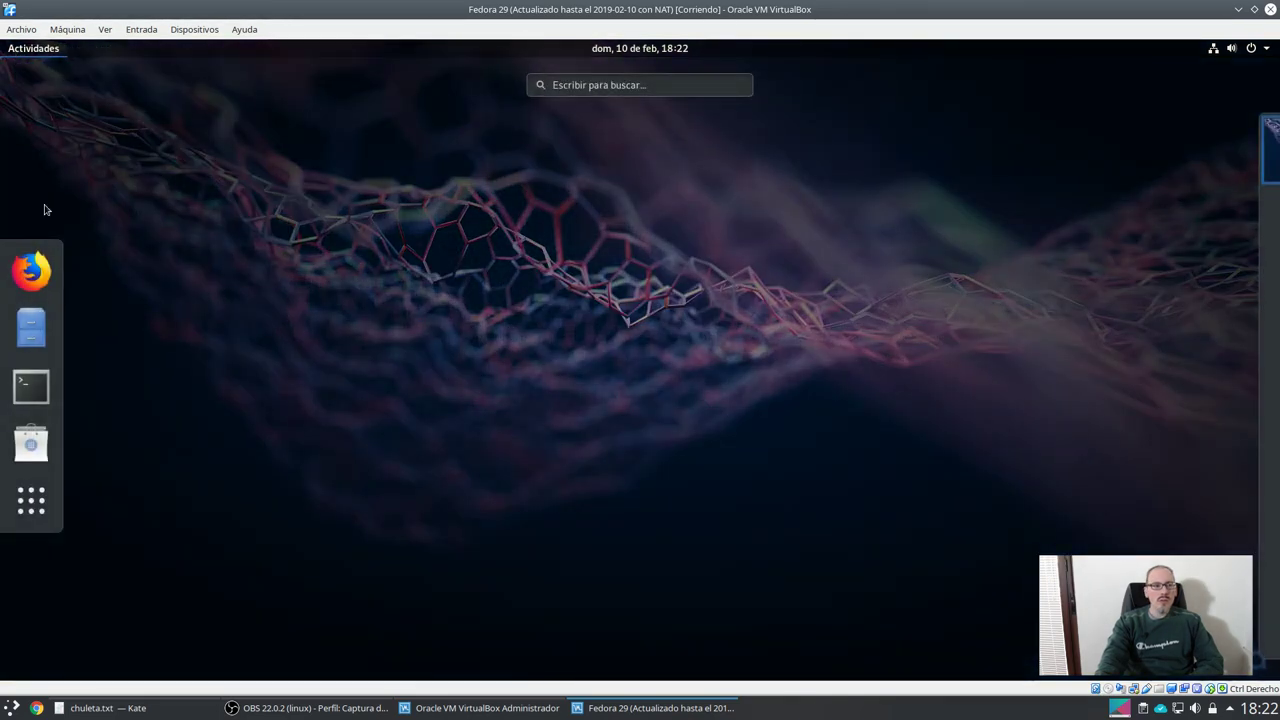
click(30, 328)
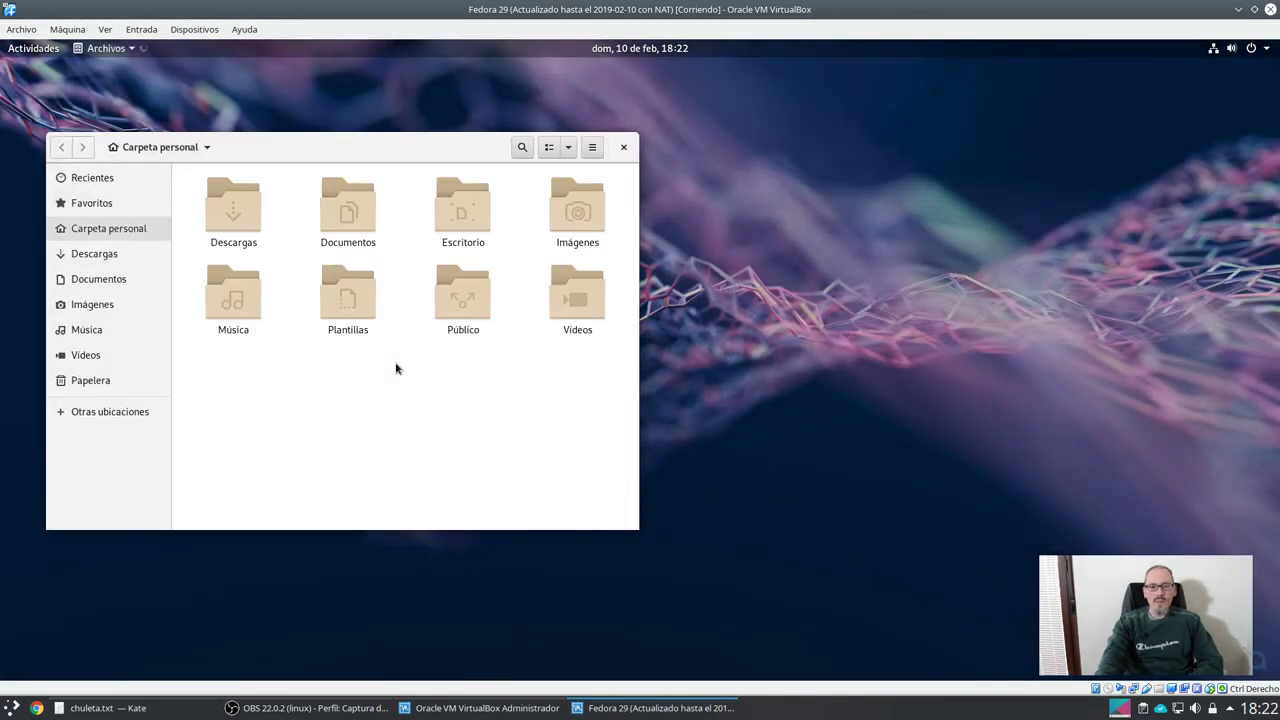
click(105, 257)
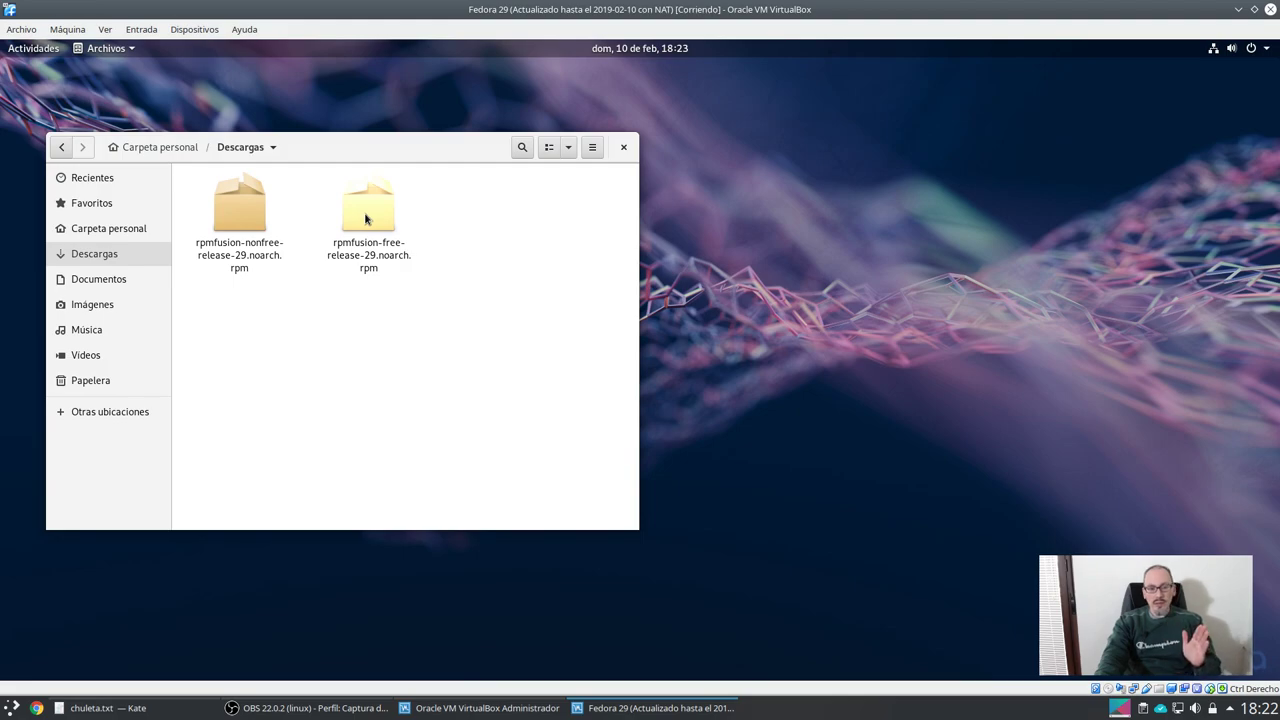
Make Instalar software the default application for RPM packages through the properties of rpmfusion-free-release-29.noarch.rpm
right_click(366, 218)
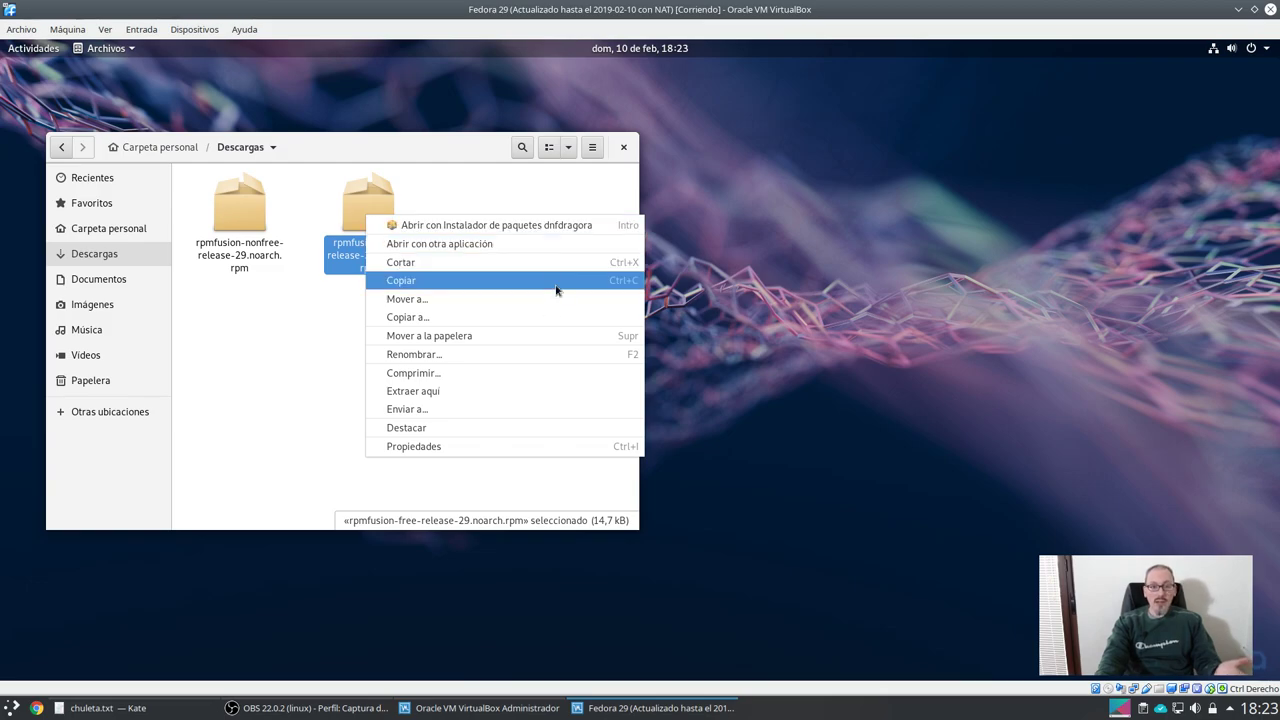
click(499, 447)
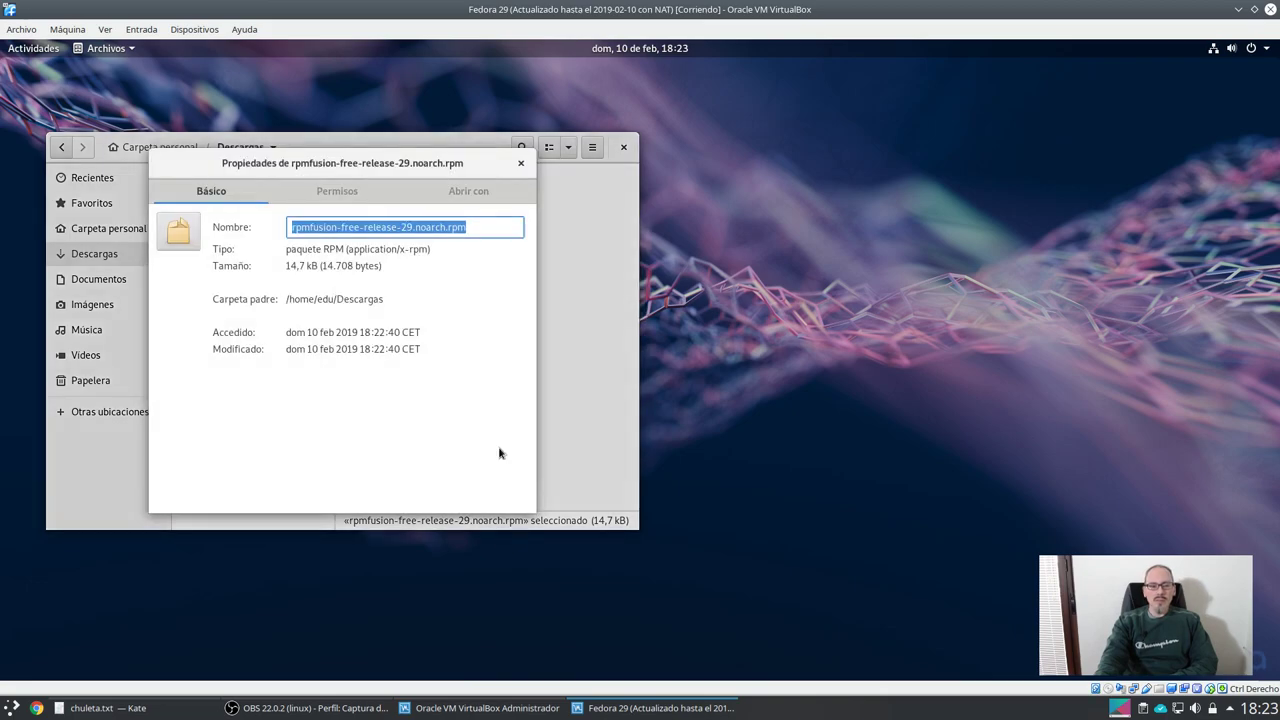
click(481, 201)
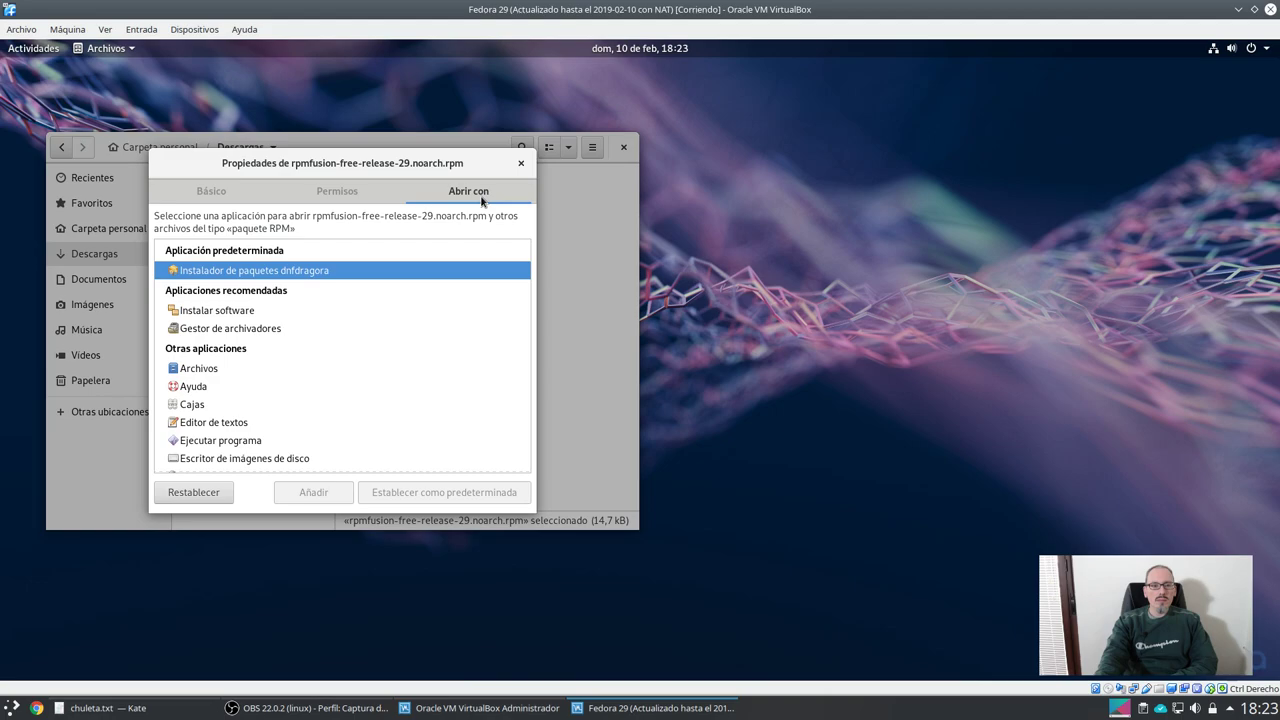
click(279, 312)
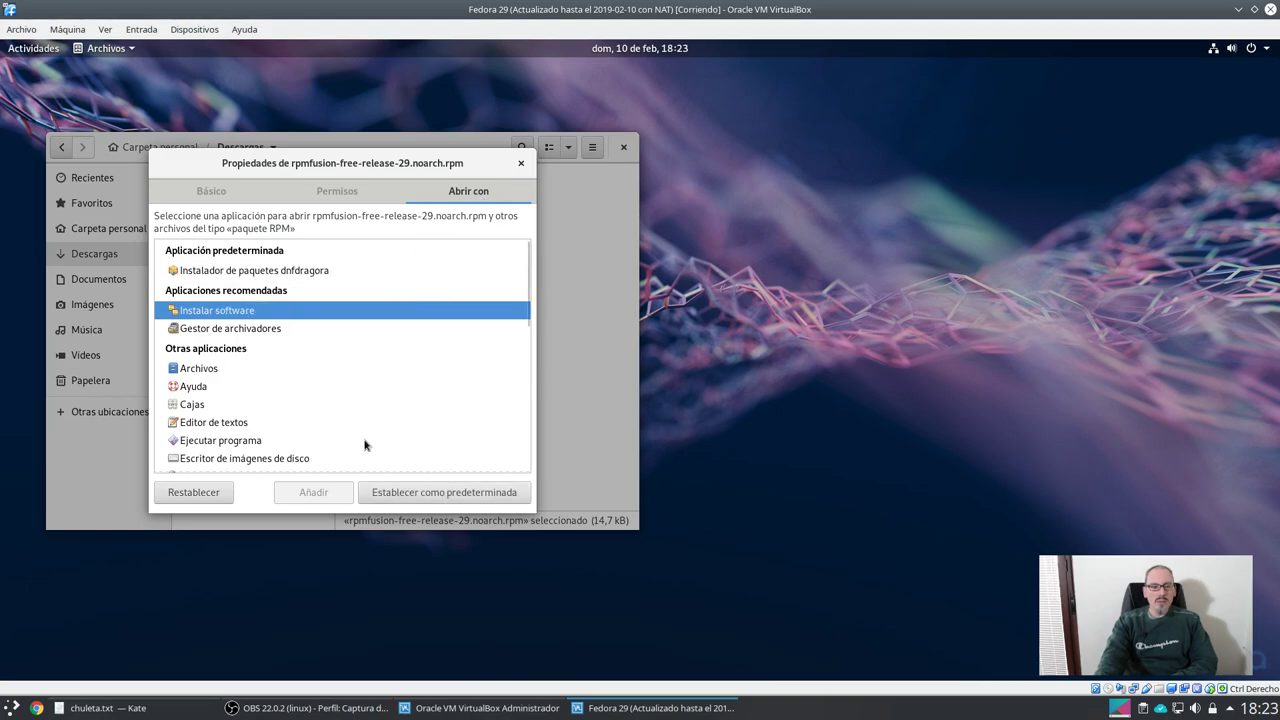
click(436, 494)
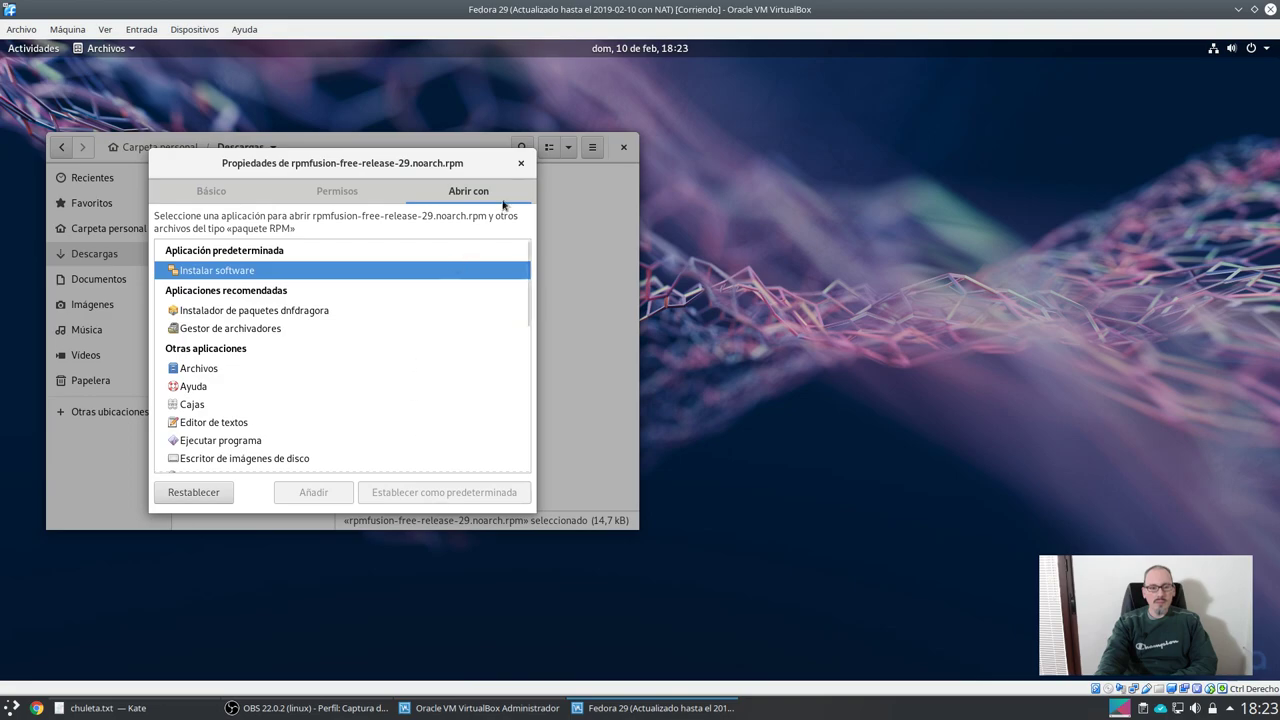
click(523, 164)
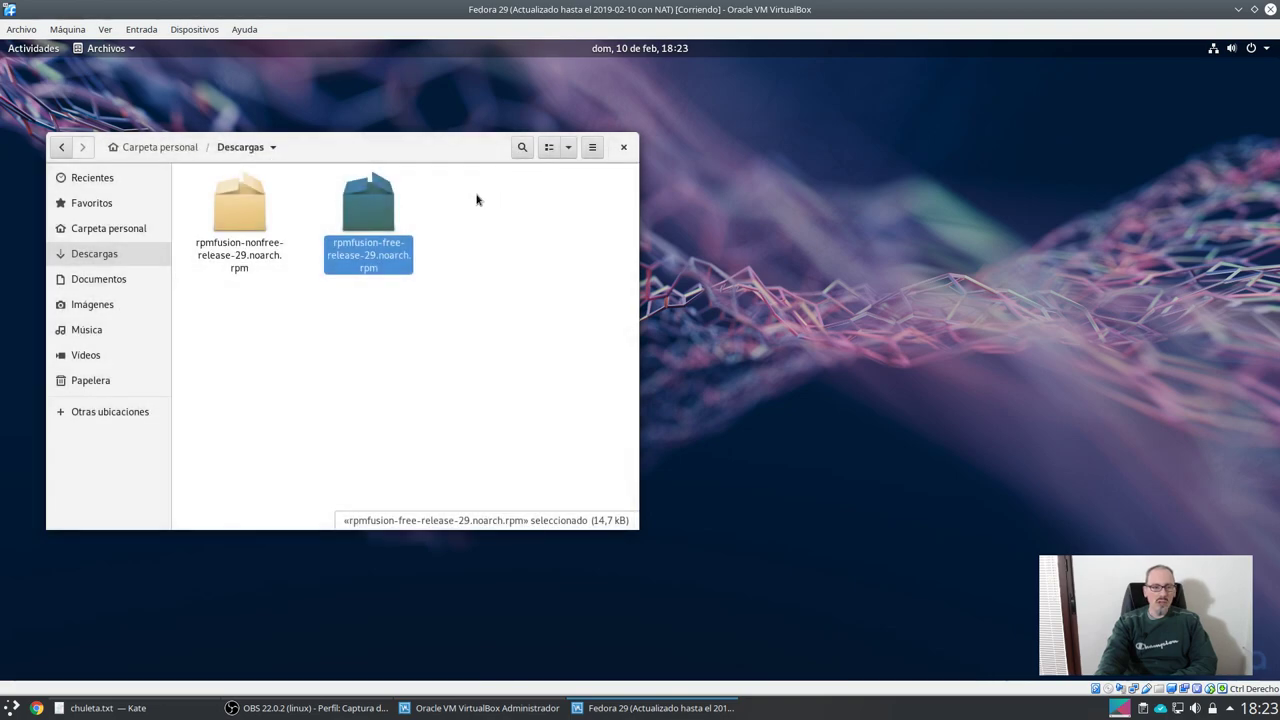
Install the RPM Fusion Free package from the downloaded file, authenticating with the account password, and close the installer window
double_click(373, 216)
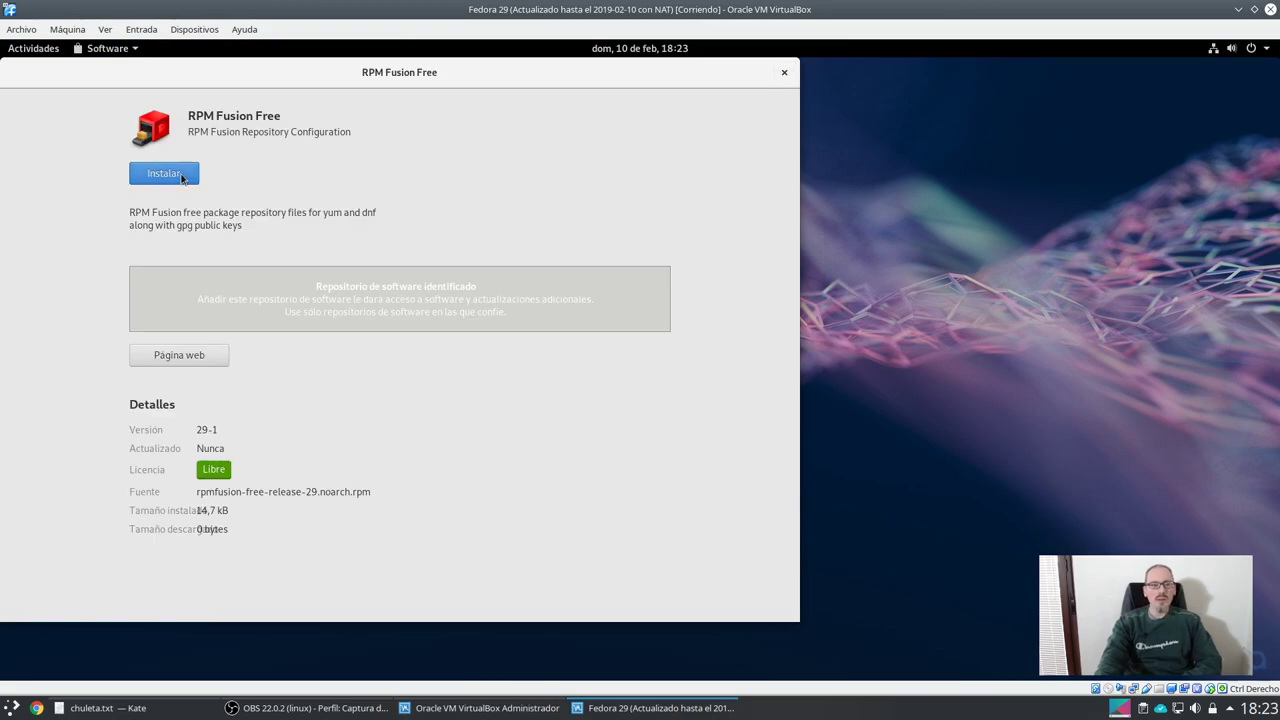
click(165, 175)
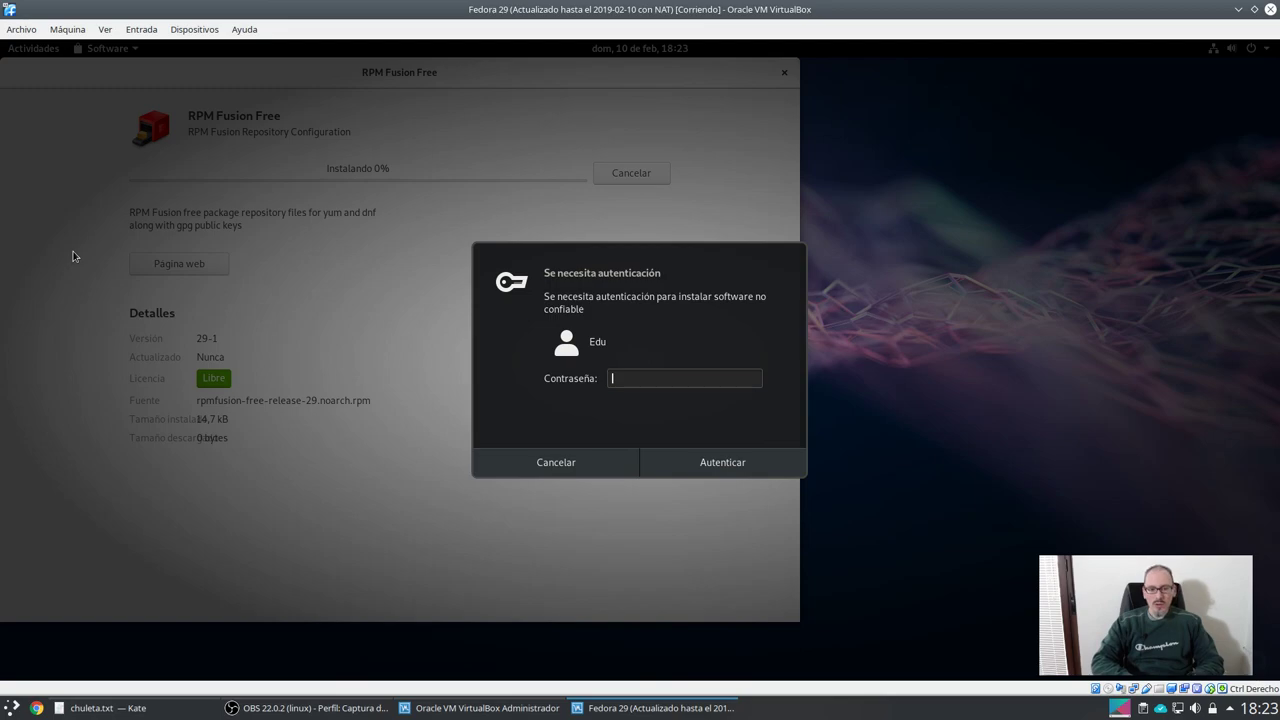
text(********)
key(Return)
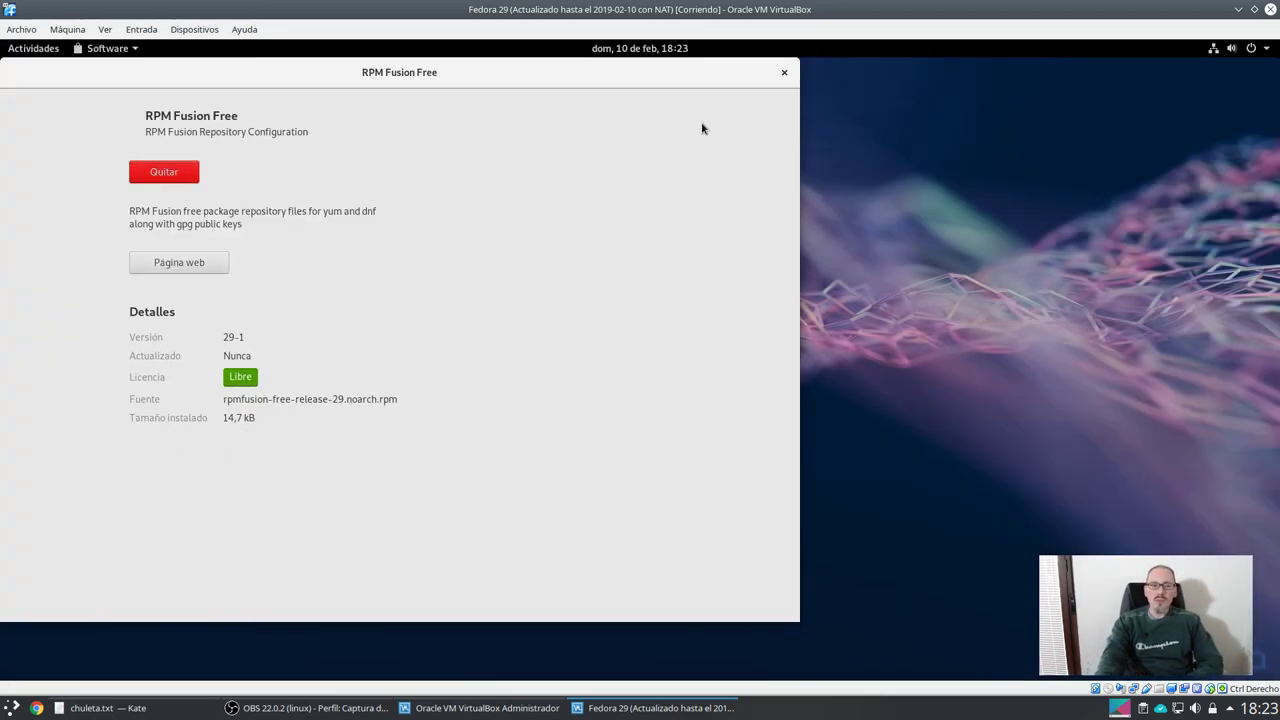
click(786, 76)
Install the RPM Fusion Non-Free package from its downloaded file, authenticating with the account password, and close the installer and file manager
click(251, 211)
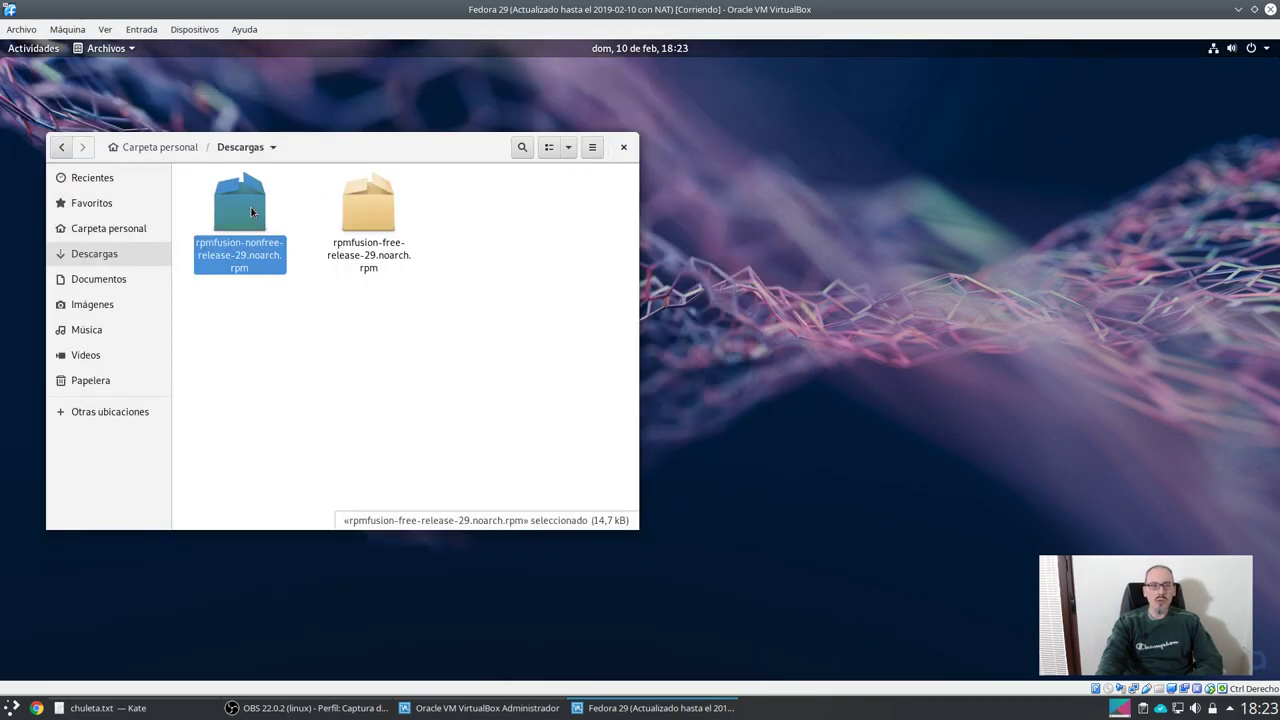
double_click(251, 211)
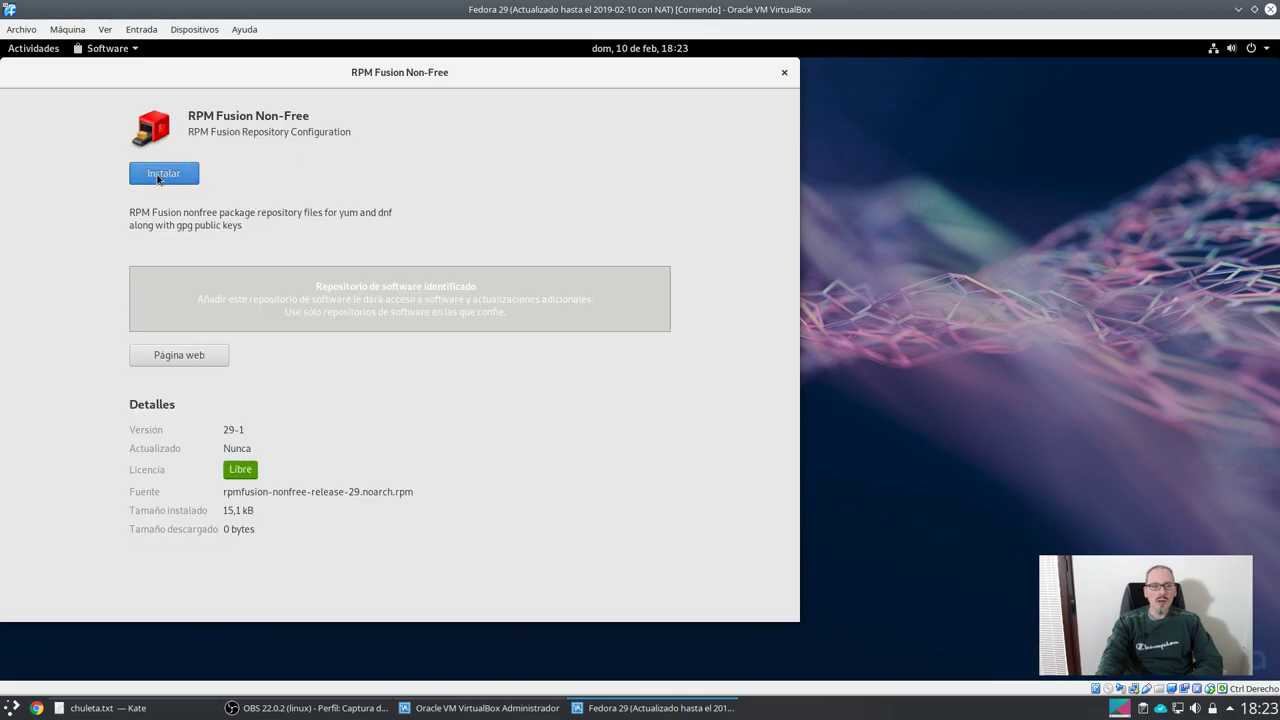
click(157, 175)
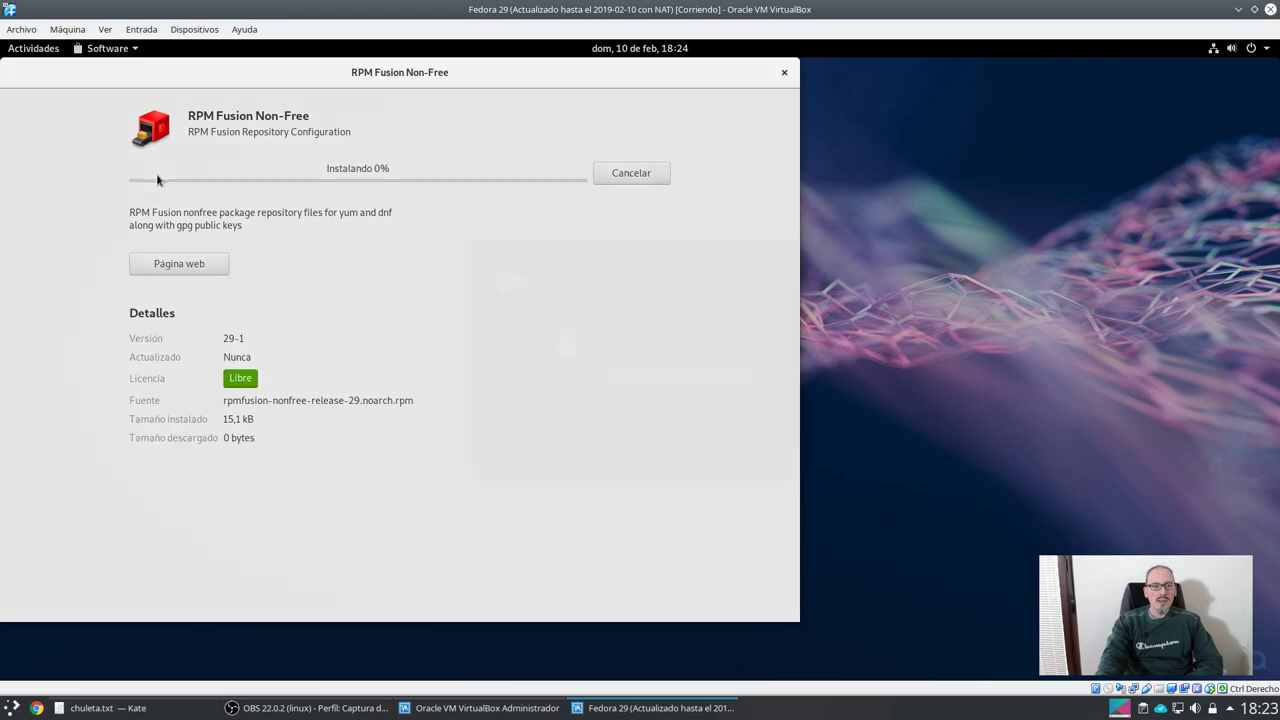
text(********)
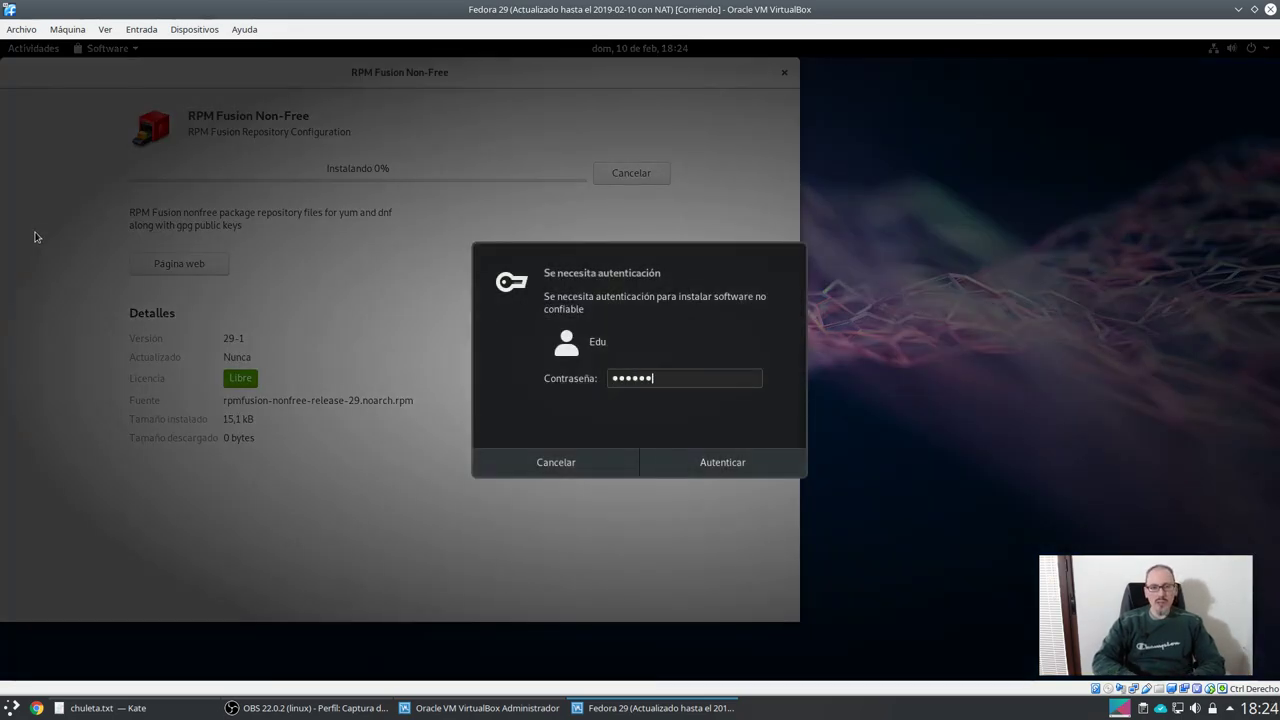
key(Return)
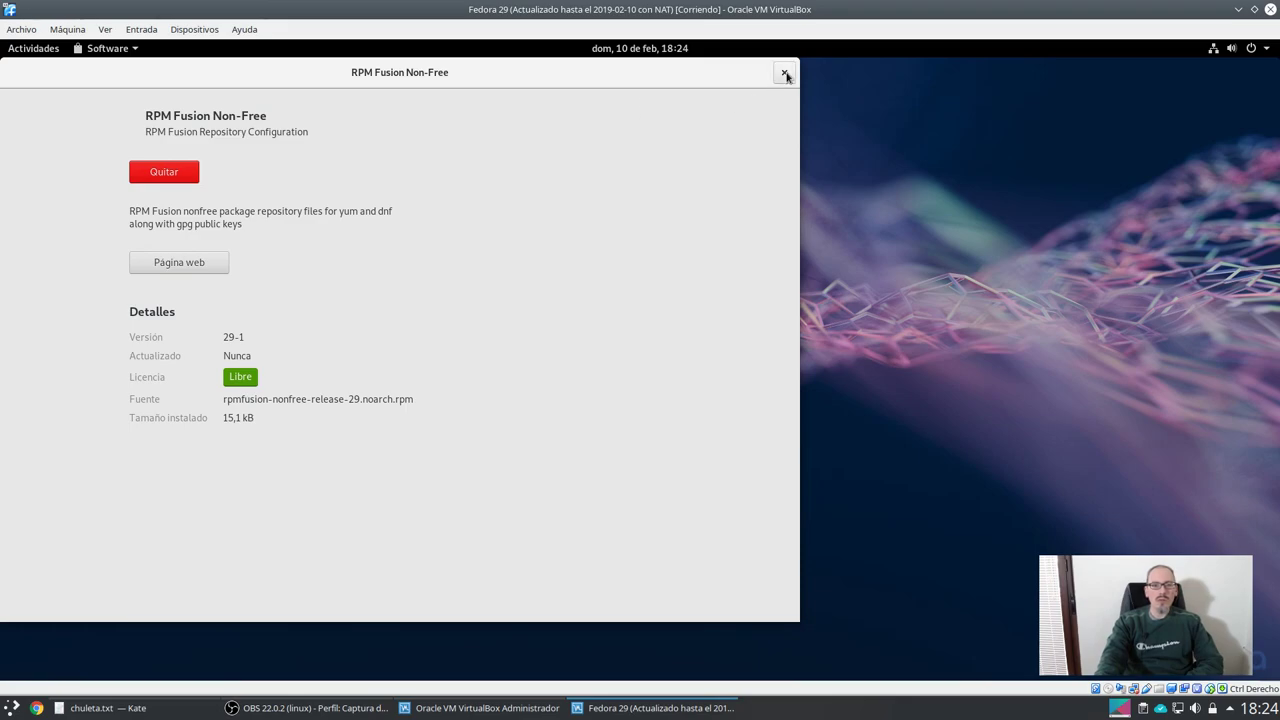
click(785, 75)
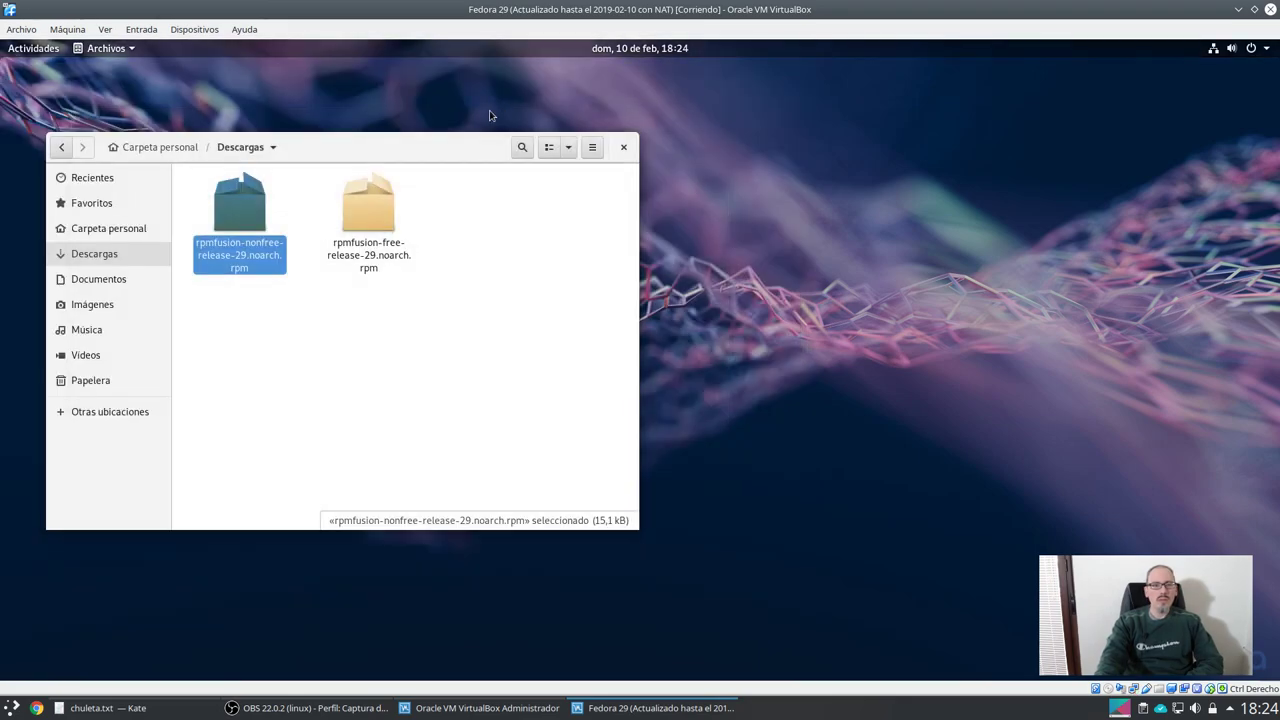
click(621, 148)
Switch to Firefox, search the web for "multimedia package rpmfusion" and open RPM Fusion's Howto/Multimedia page
click(22, 49)
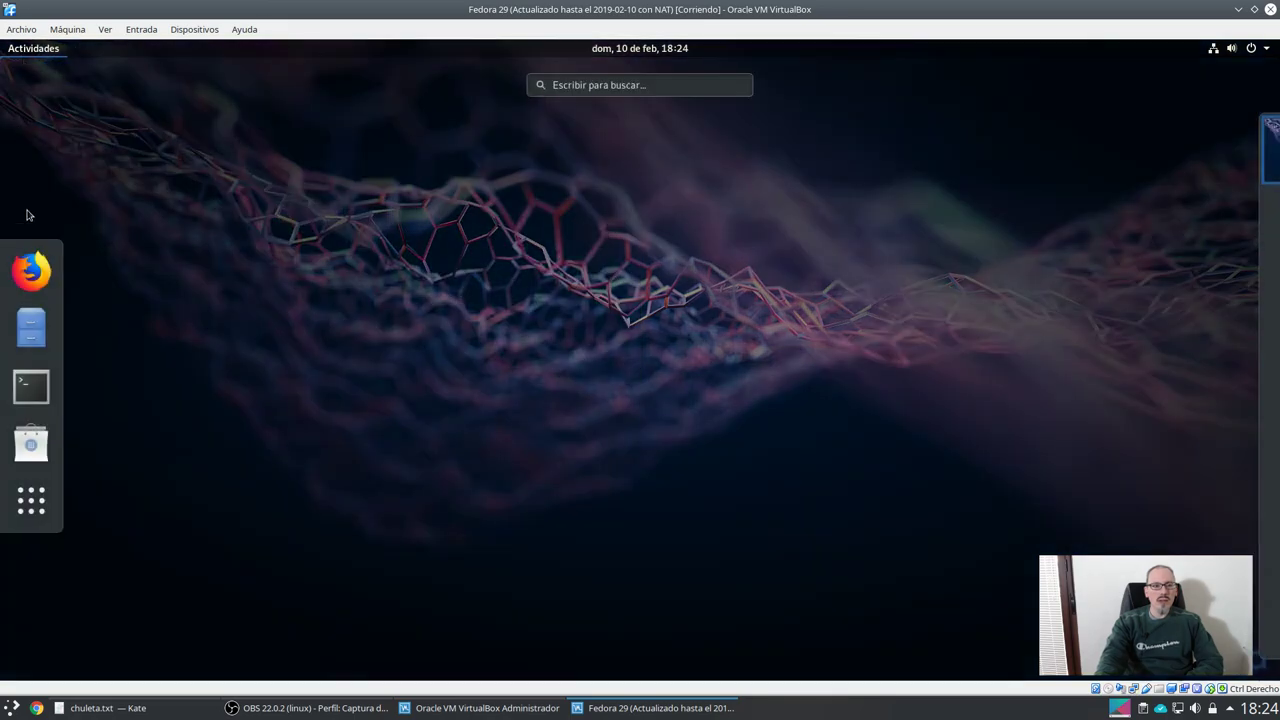
click(30, 272)
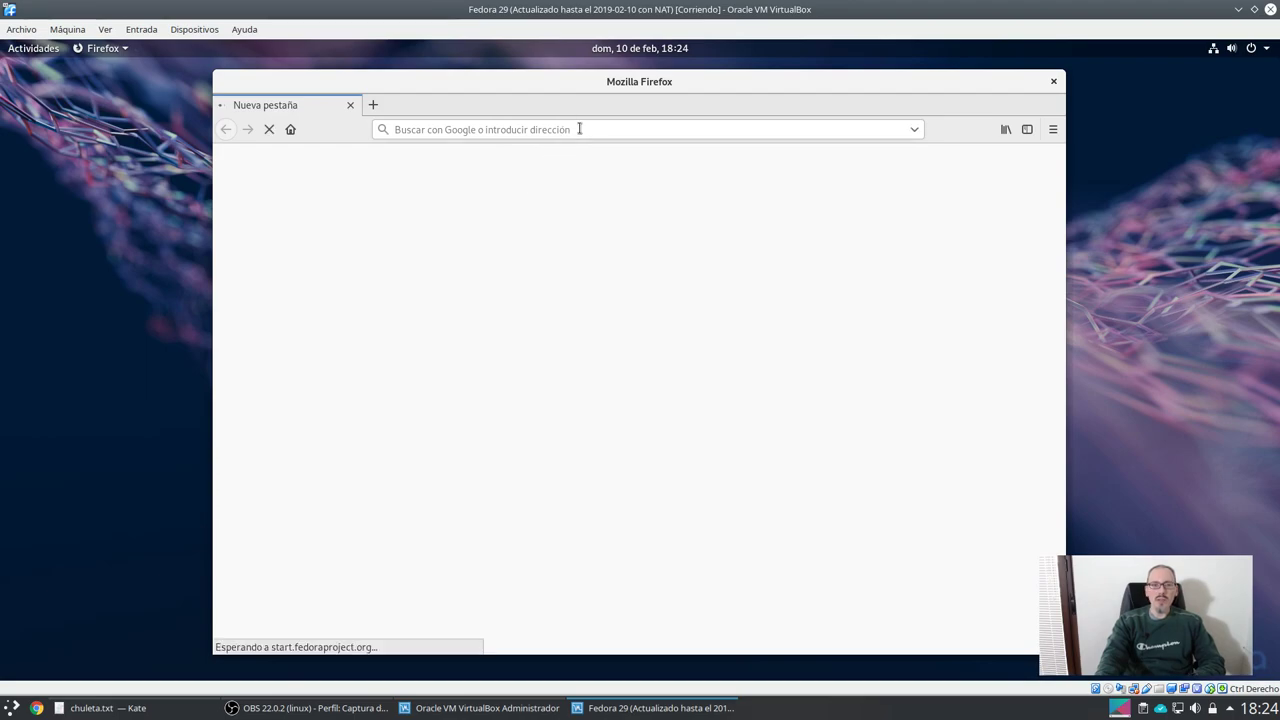
click(579, 128)
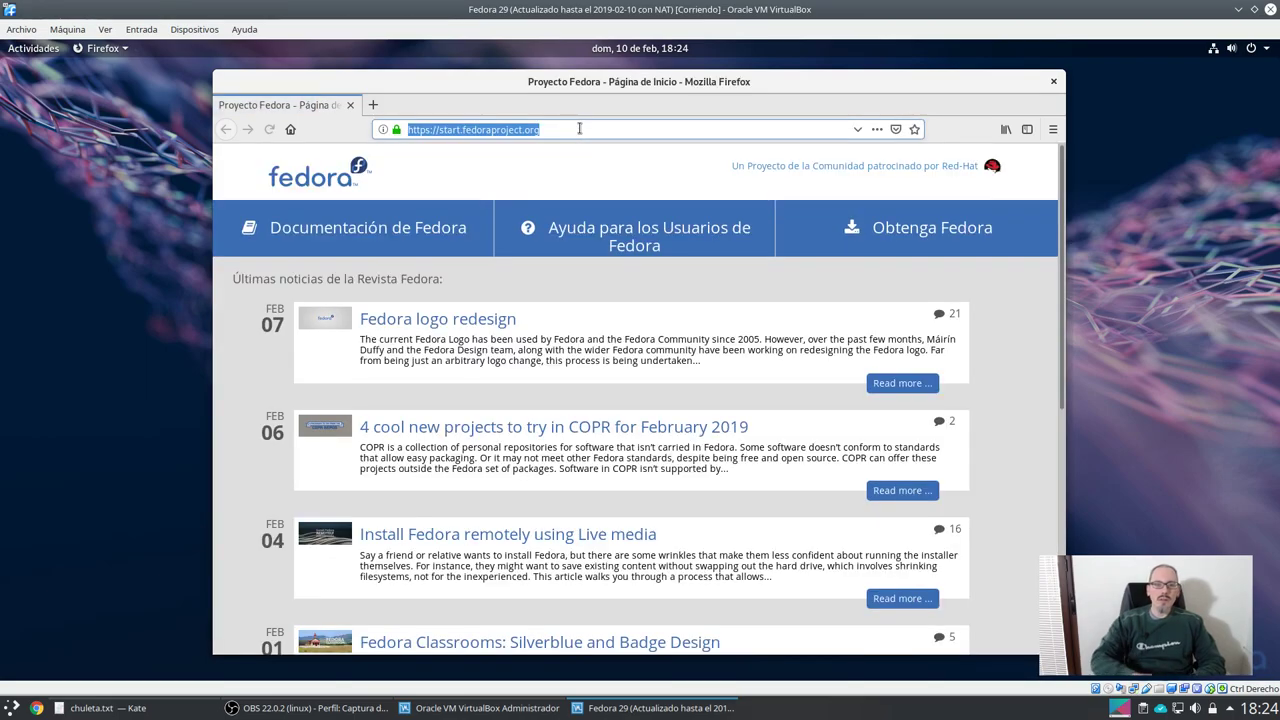
text(multimedia pac)
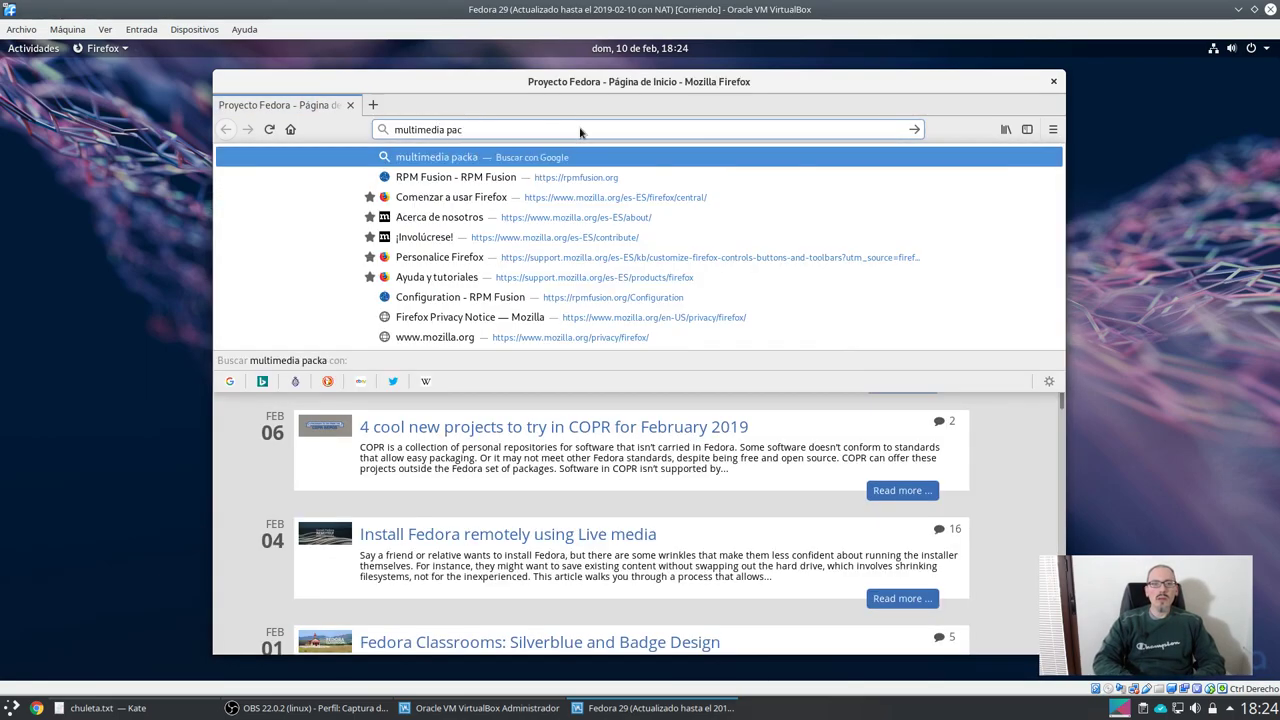
text(kage rpm)
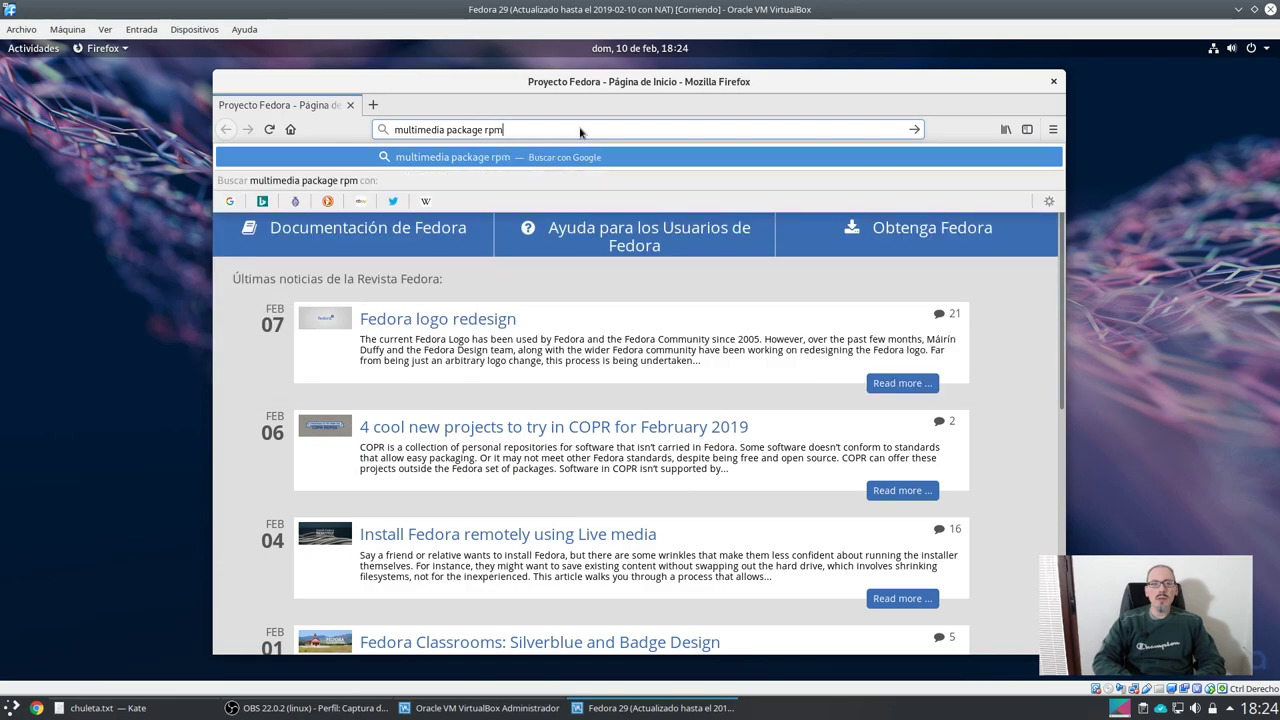
text(fusion)
key(Return)
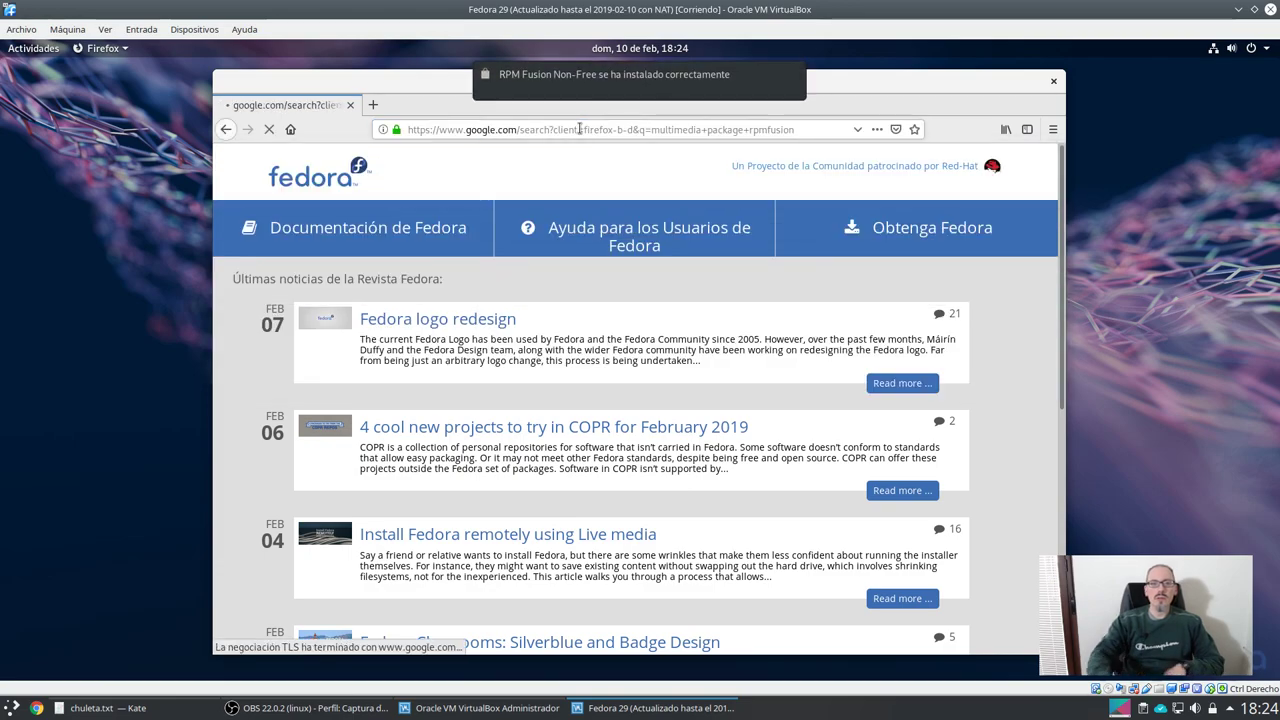
click(423, 370)
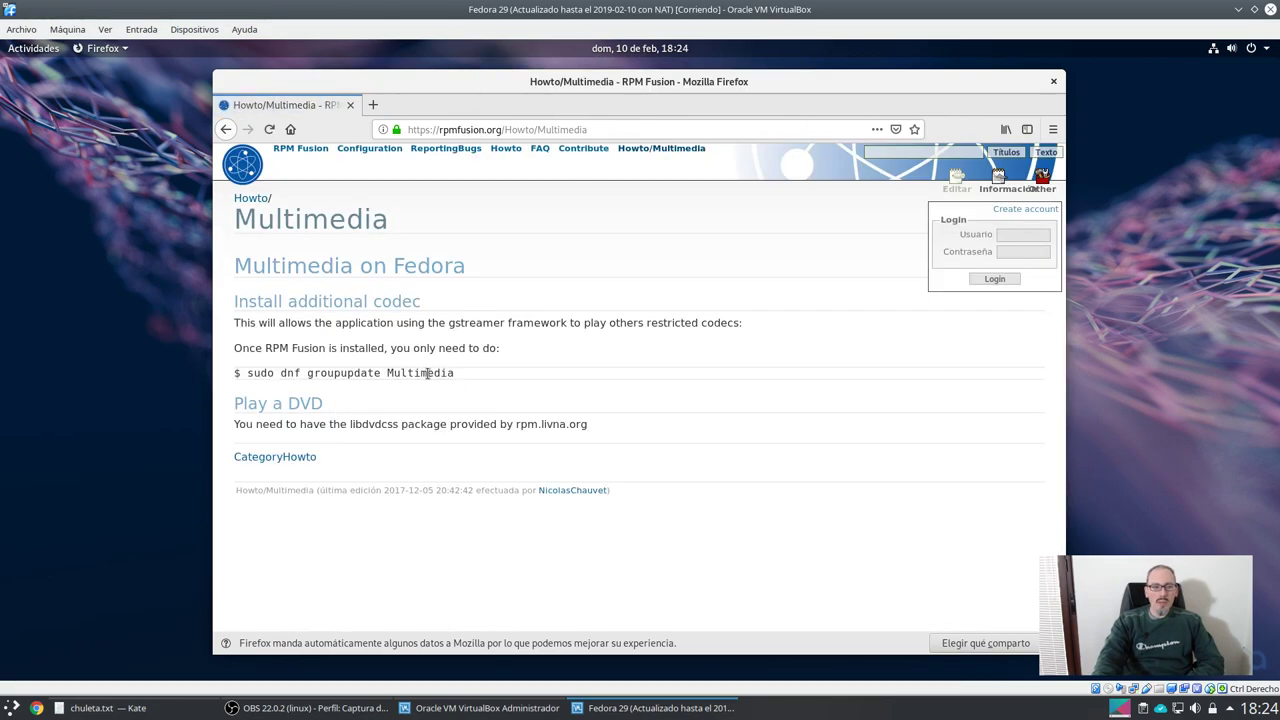
Copy the command "sudo dnf groupupdate Multimedia" from the RPM Fusion page and switch to a new Terminal window
drag(454, 373, 250, 375)
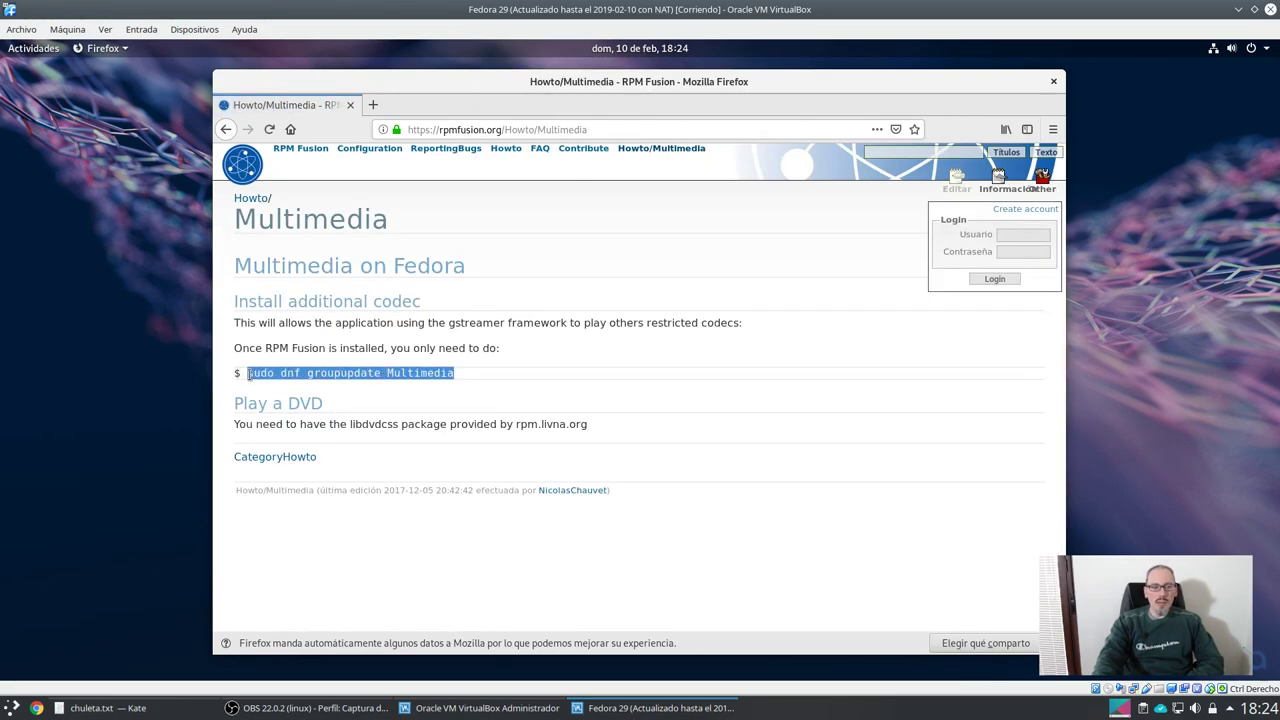
right_click(263, 378)
click(295, 383)
click(35, 48)
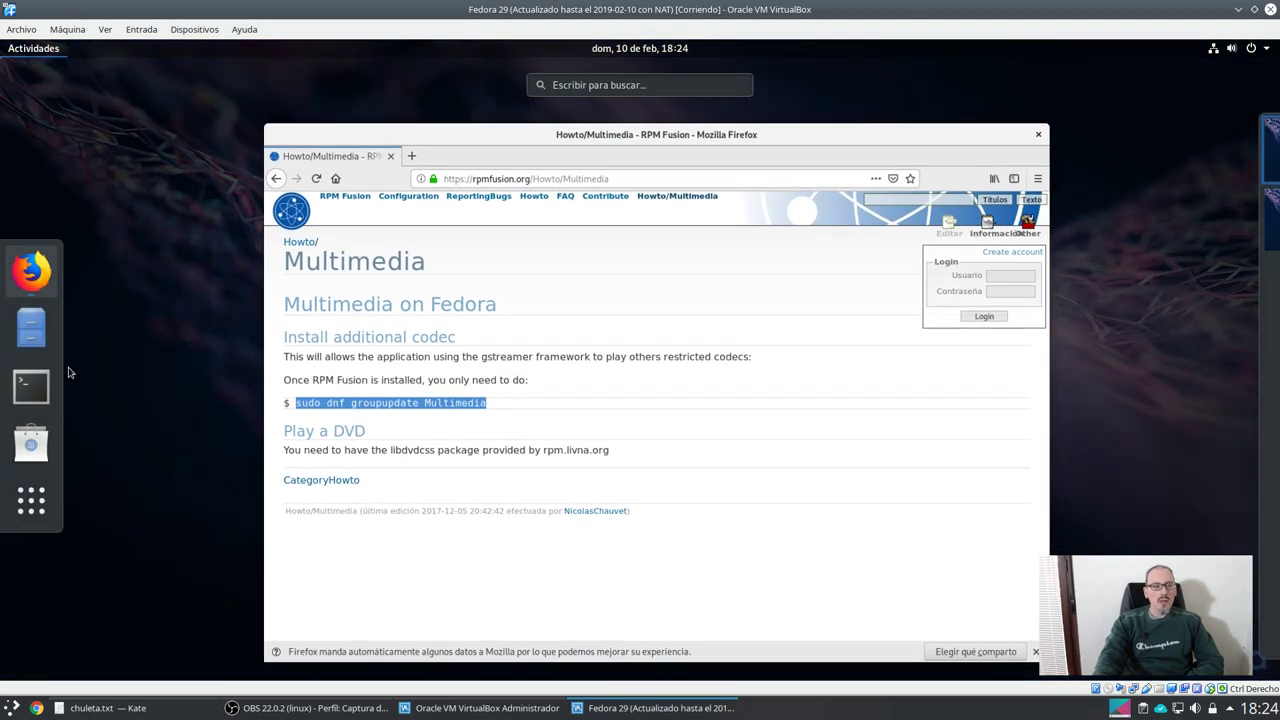
click(34, 386)
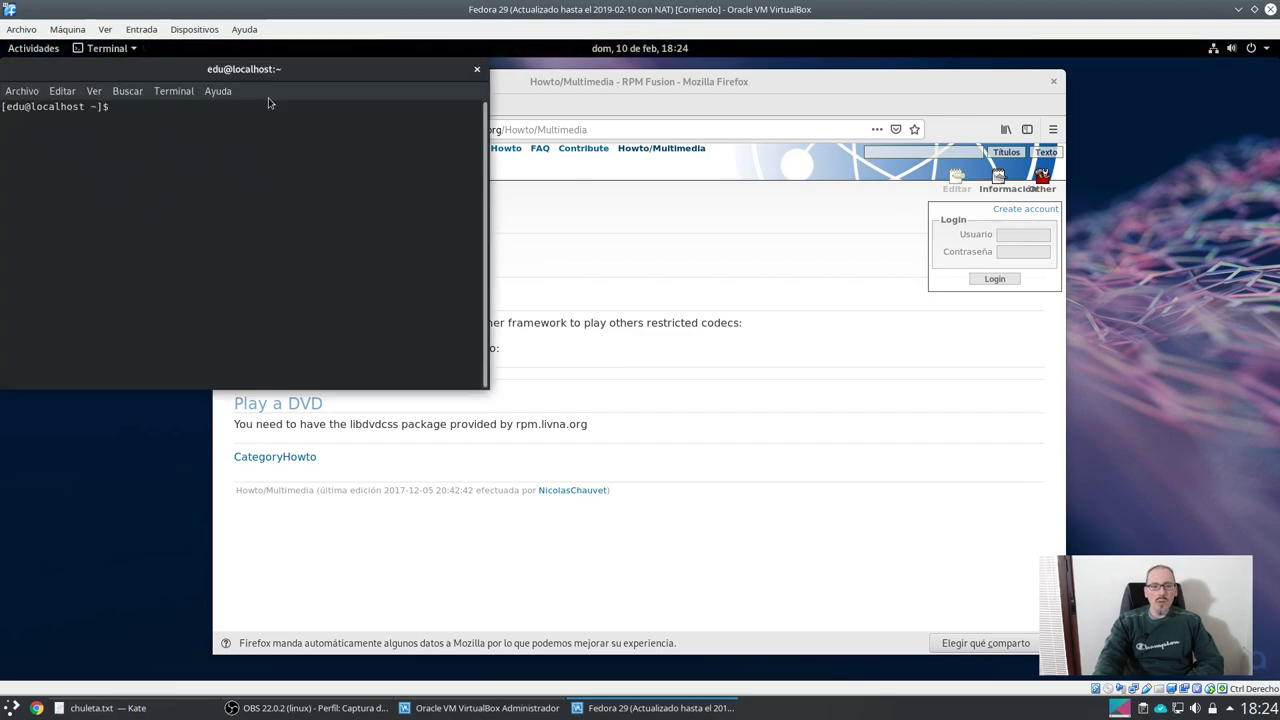
Run the copied "sudo dnf groupupdate Multimedia" command, authenticate with the account password, and accept the Fedora 29 GPG key import
right_click(626, 214)
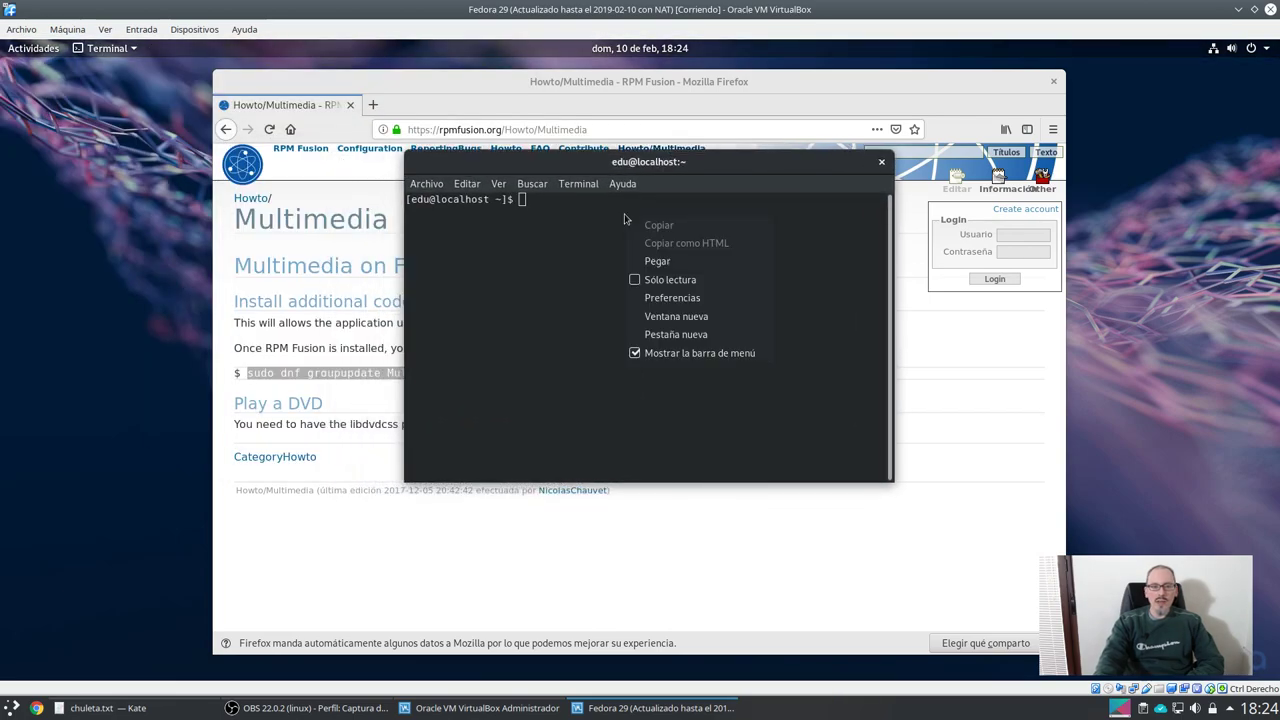
click(660, 258)
key(Return)
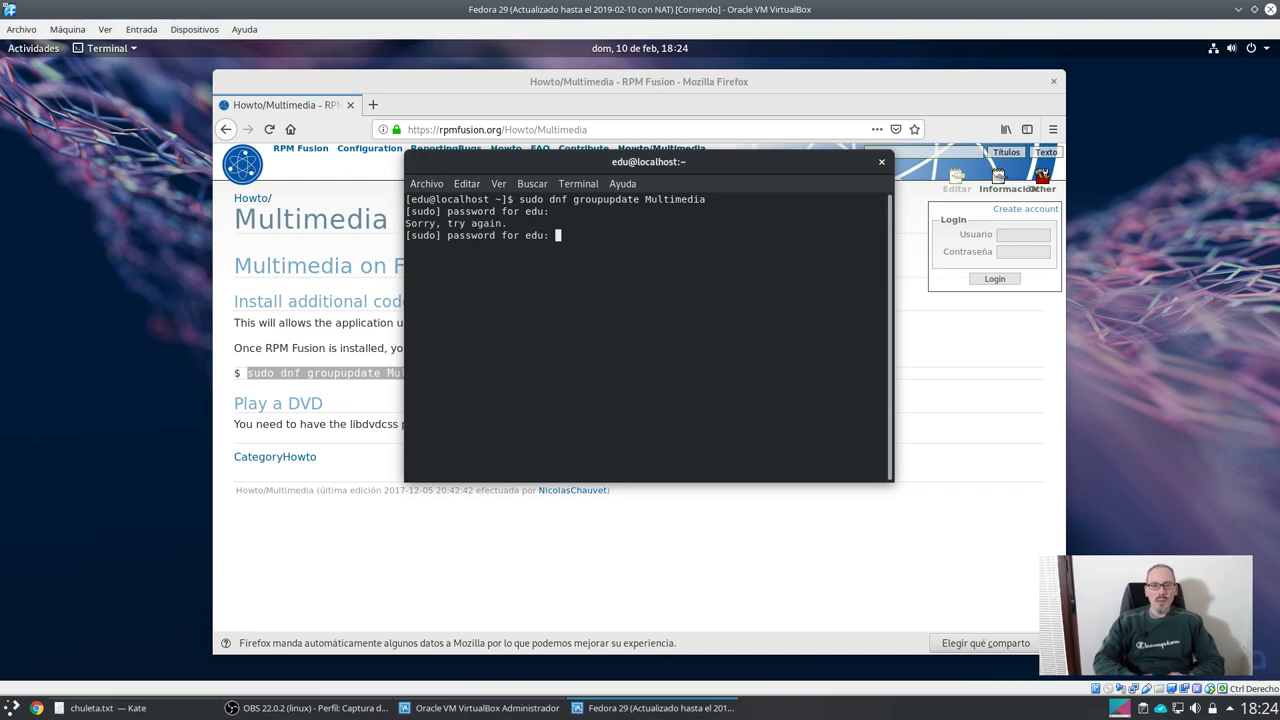
key(Return)
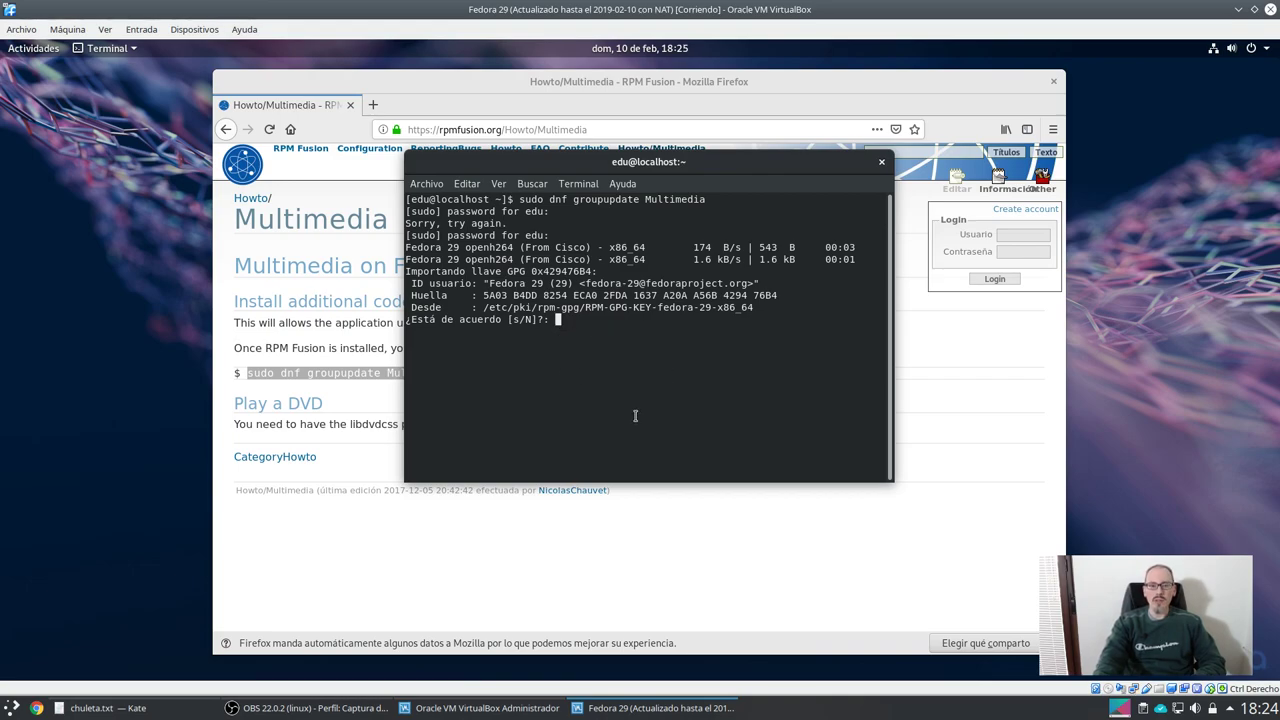
text(s)
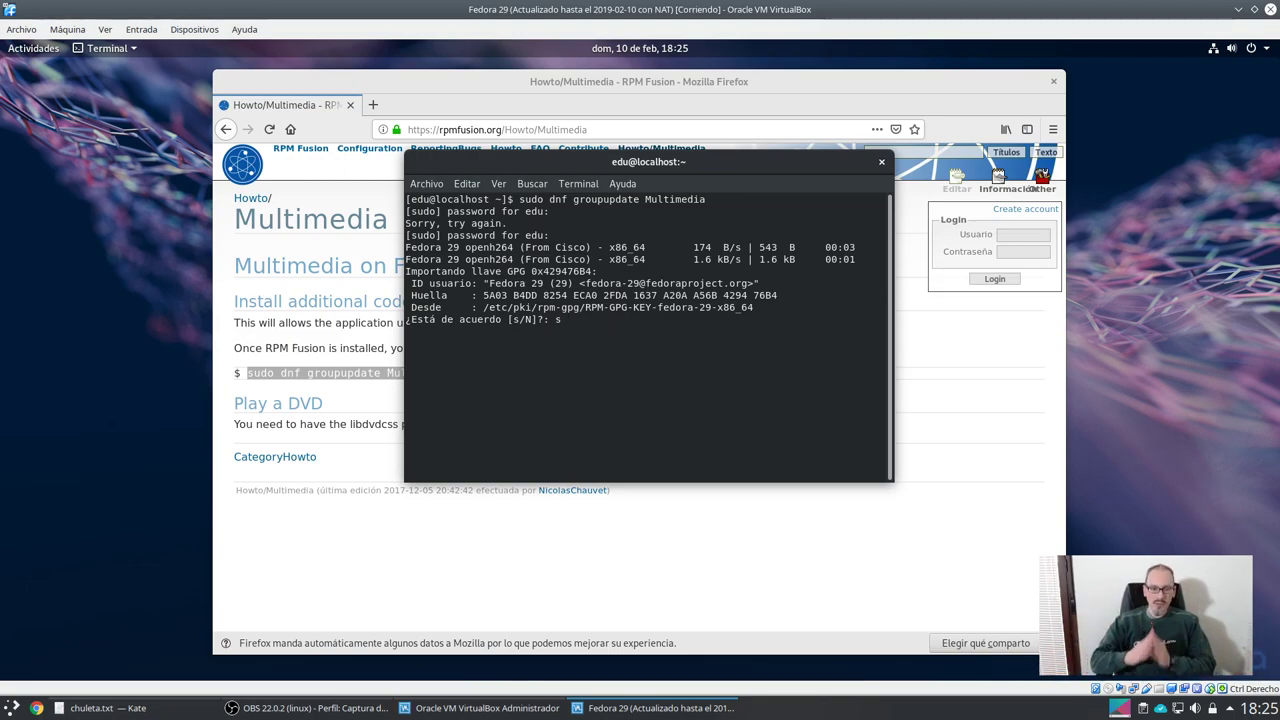
key(Return)
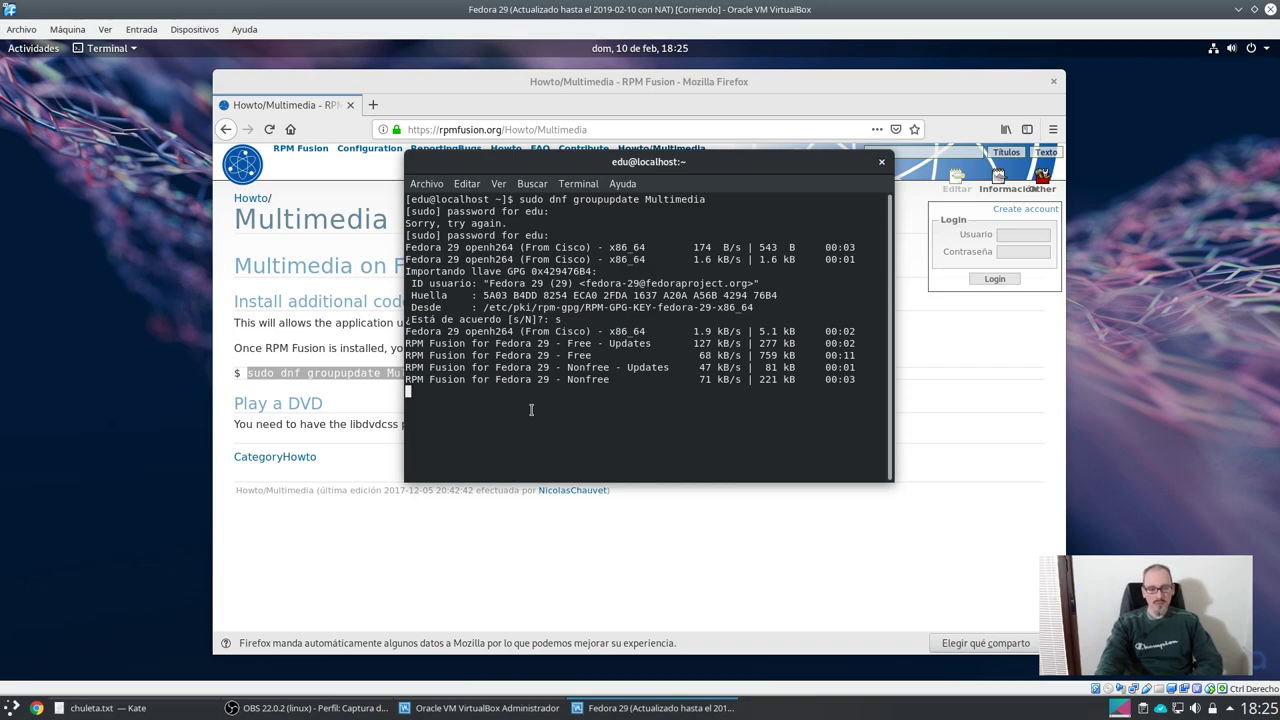
Review the gstreamer1 packages and dependencies proposed for the Multimedia group, and decline the transaction with "n"
scroll(531, 408, up, 5)
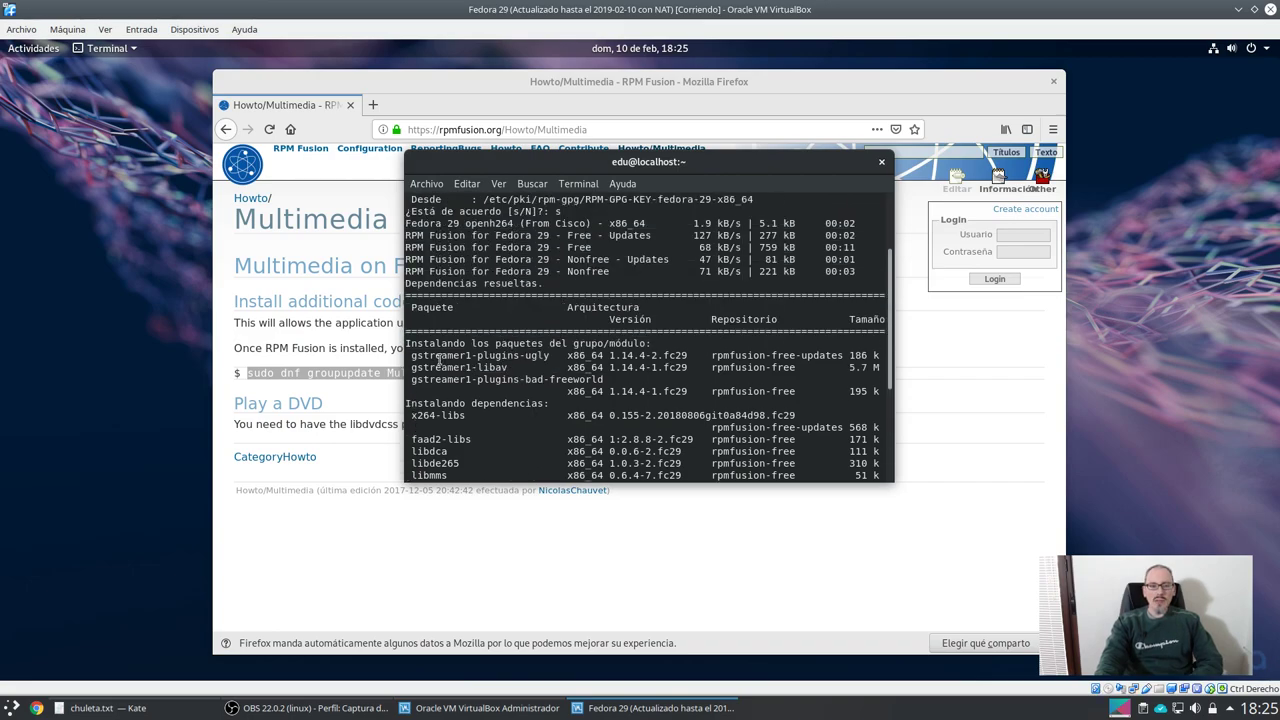
drag(440, 358, 551, 362)
drag(444, 368, 592, 380)
click(498, 383)
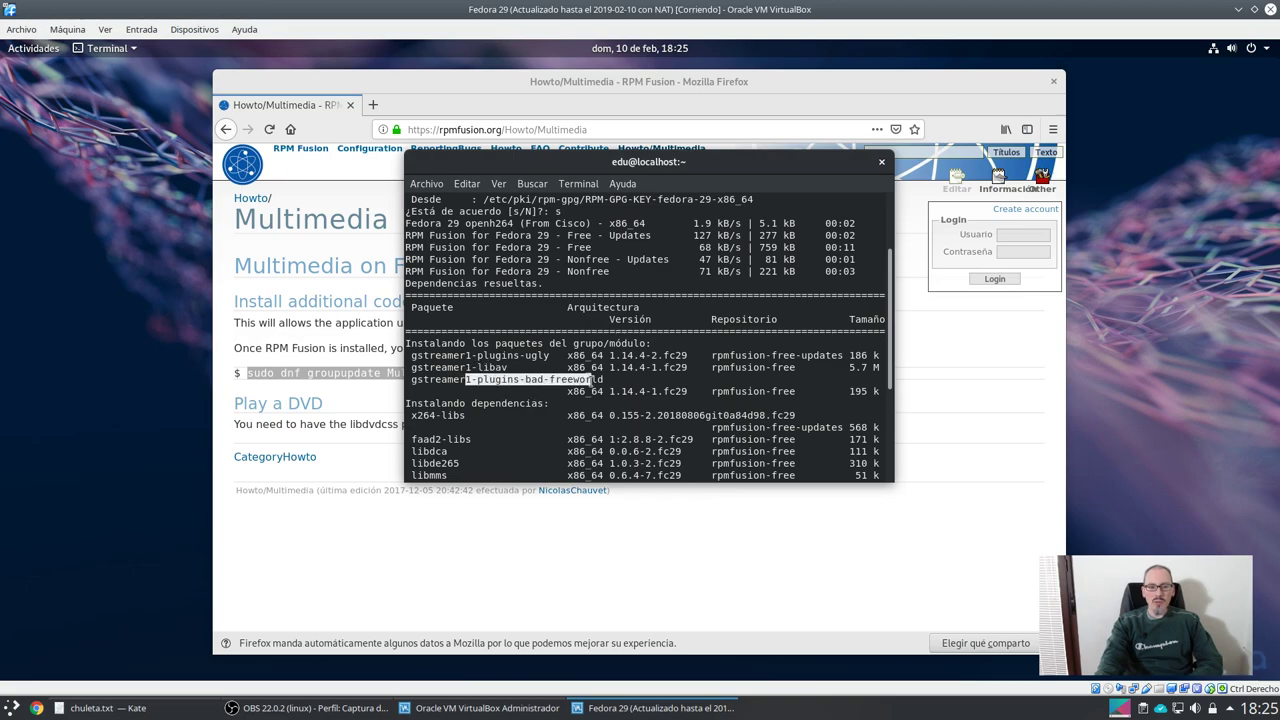
scroll(592, 385, down, 5)
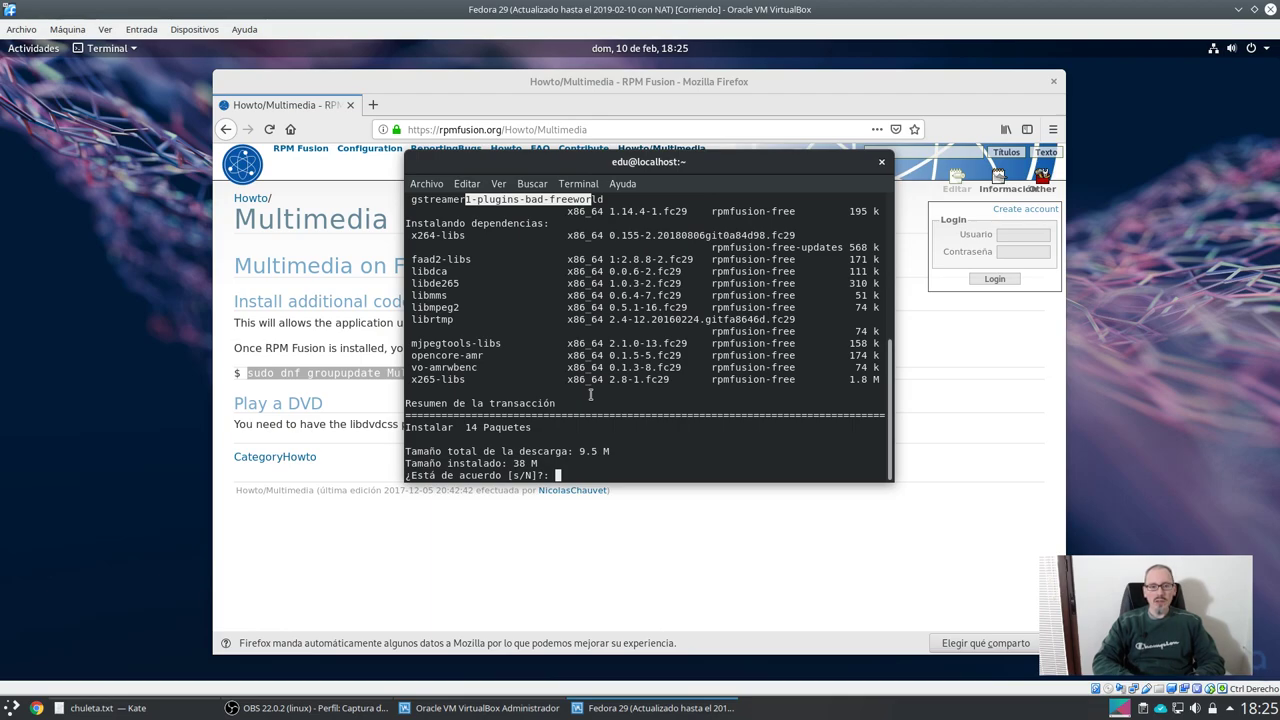
text(n)
key(Return)
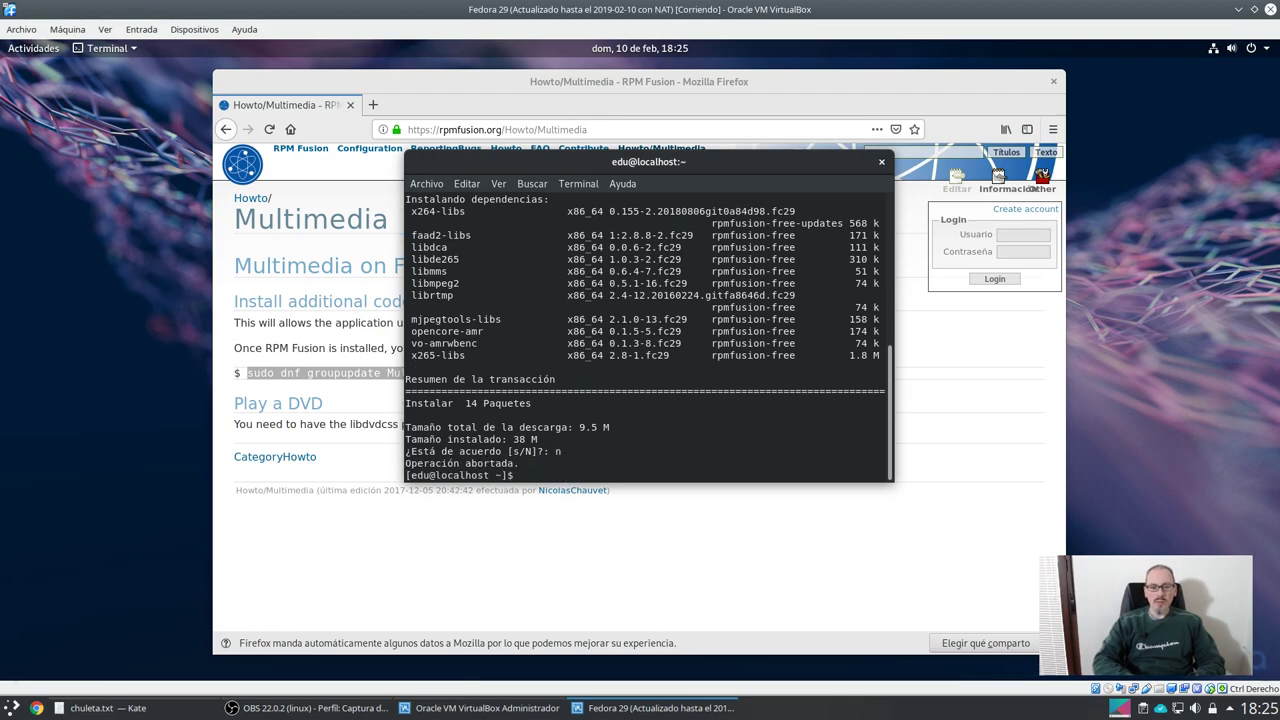
Exit the terminal session and close the Firefox window
text(exit)
key(Return)
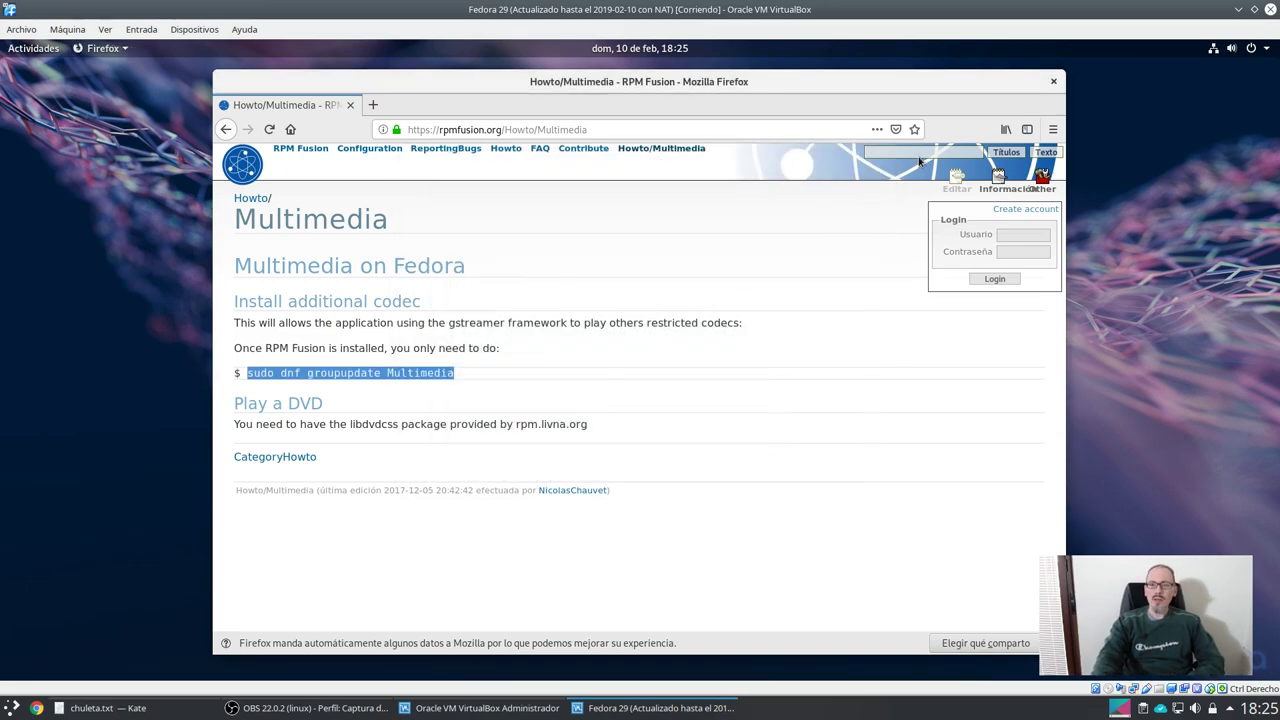
click(1053, 82)
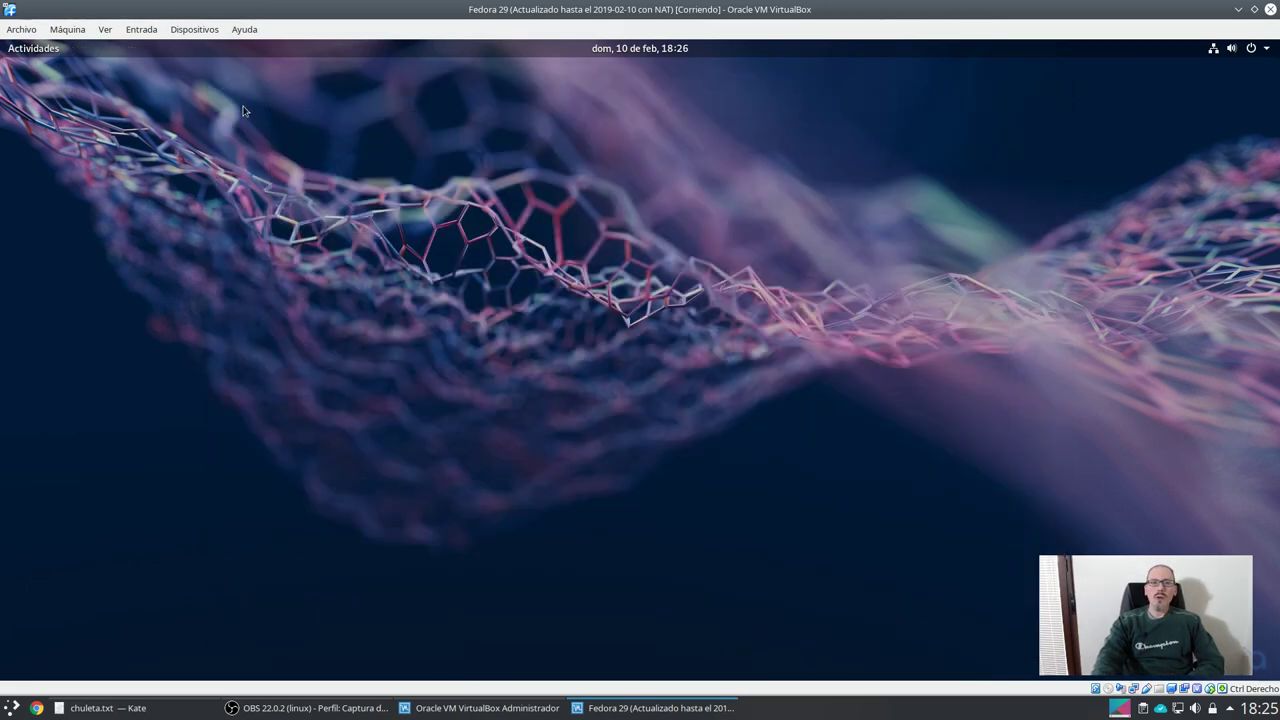
Find "dnf" among the applications, launch dnfdragora and maximize its window
click(12, 47)
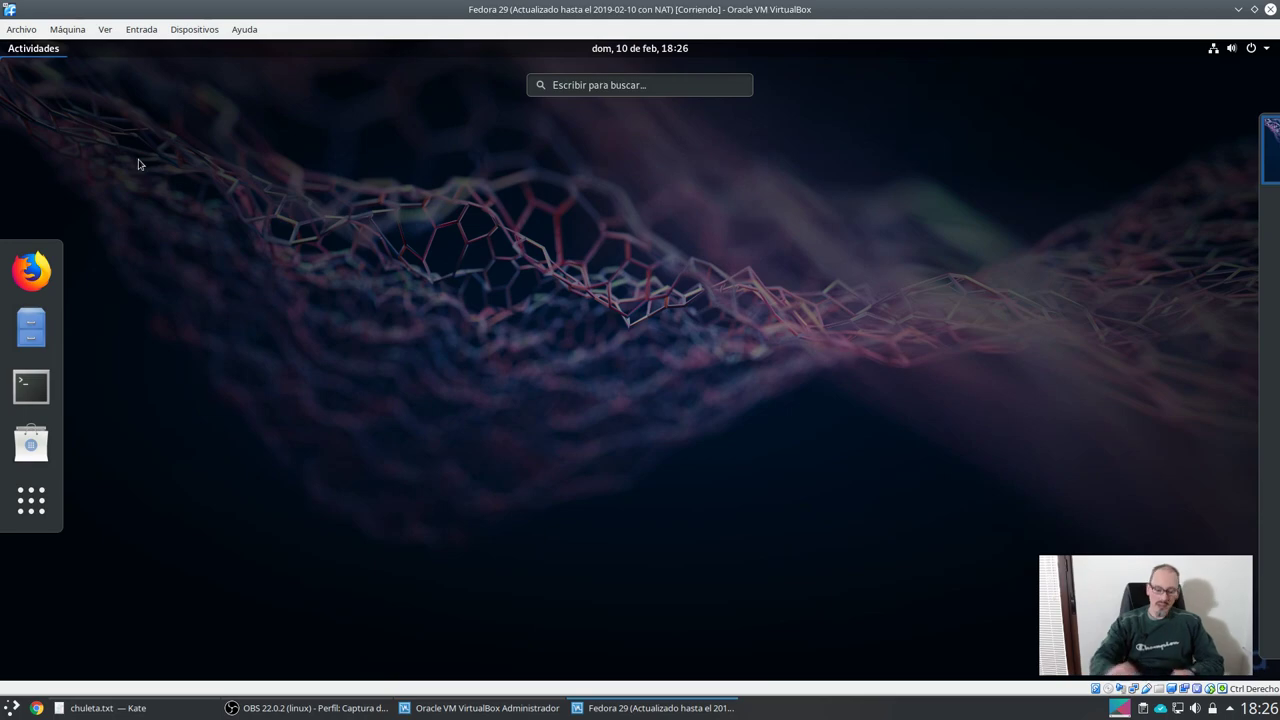
text(dnf)
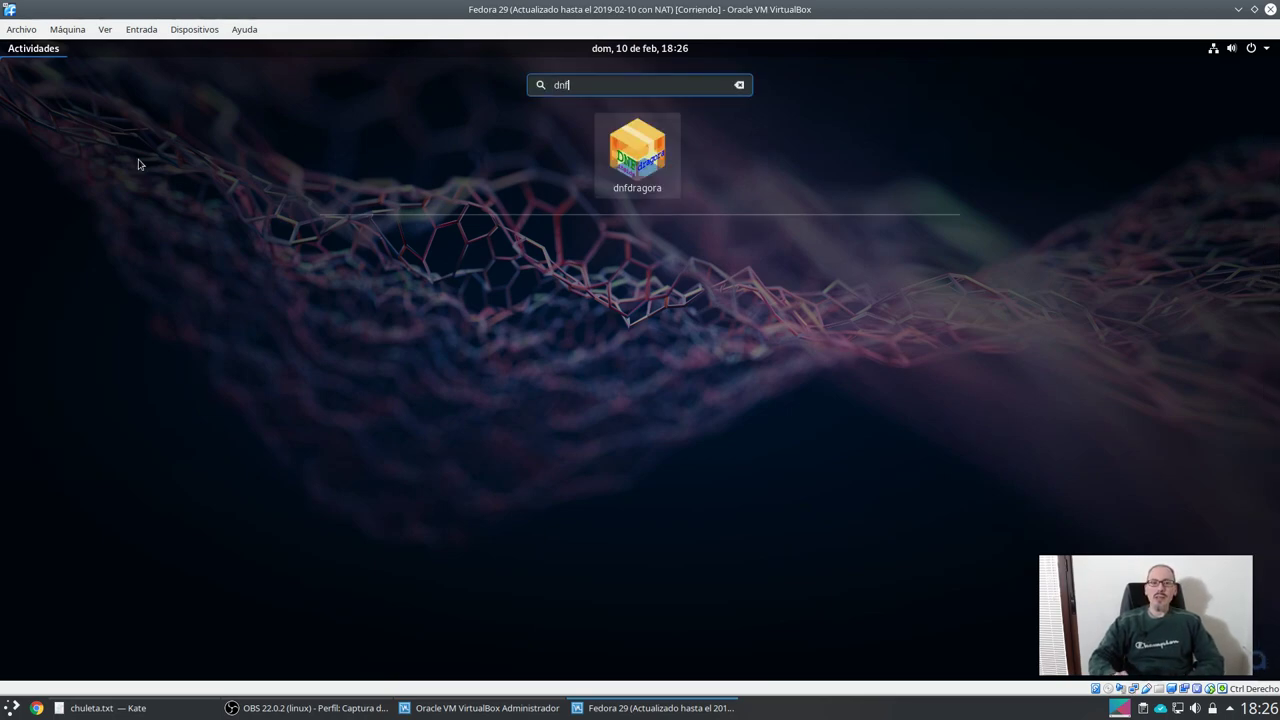
key(Return)
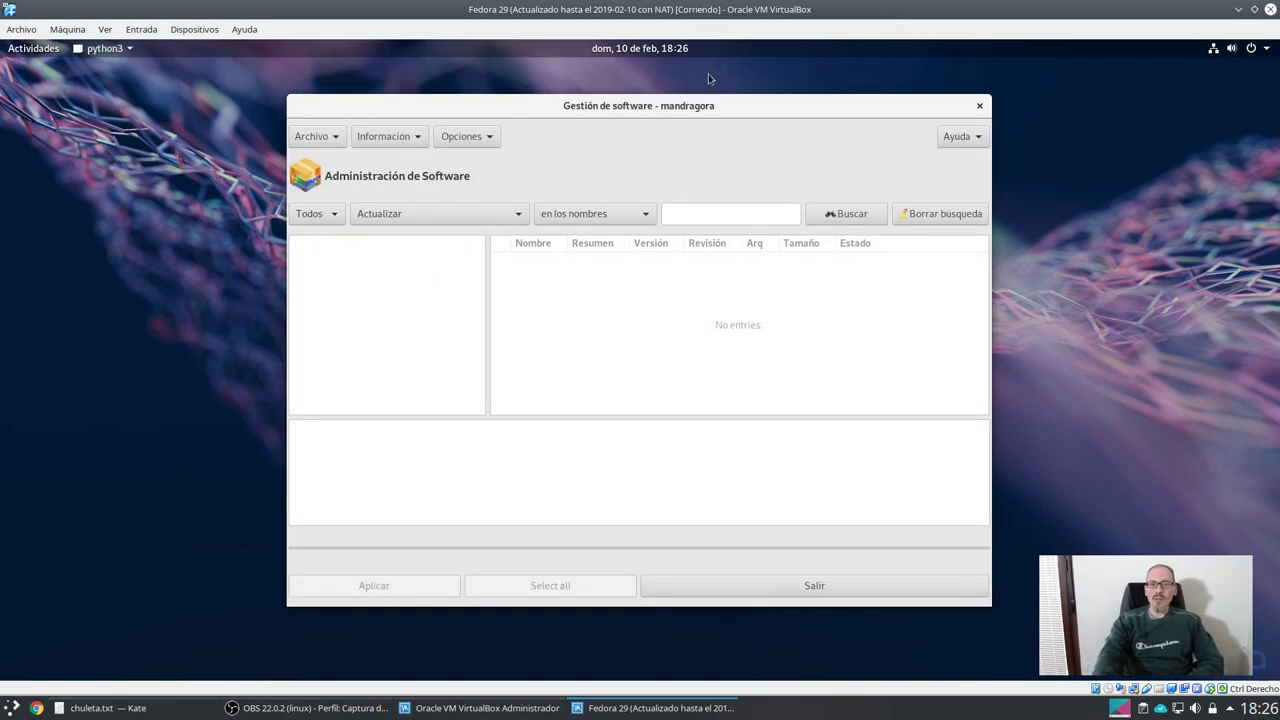
double_click(706, 106)
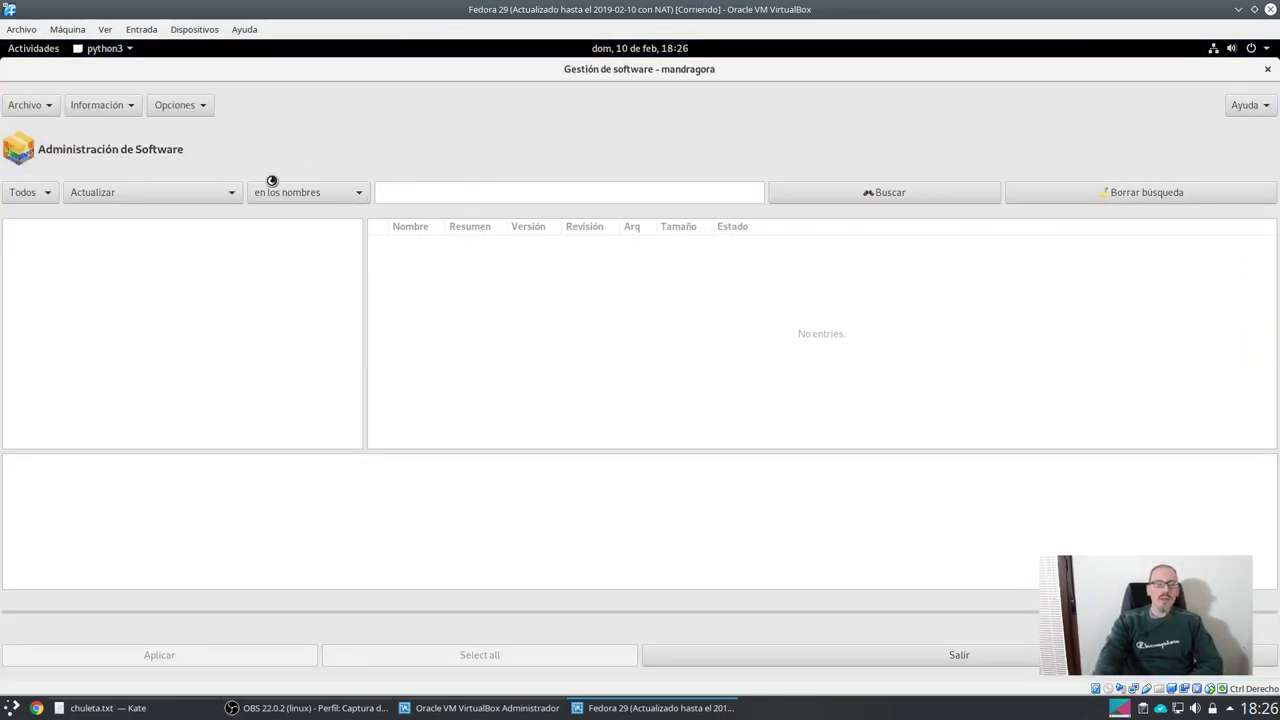
Set the package filter to "Mostar x86_64 y noarch solamente" and search the package names for "gstreamer1"
click(203, 193)
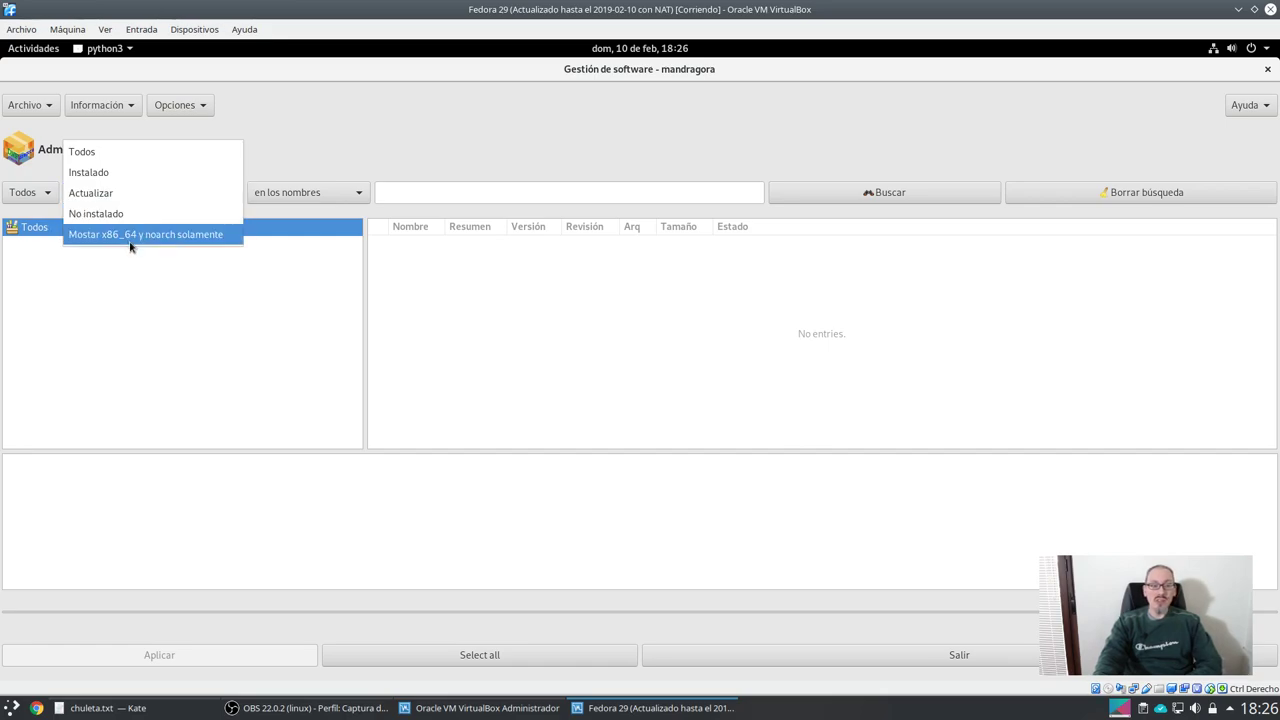
click(206, 238)
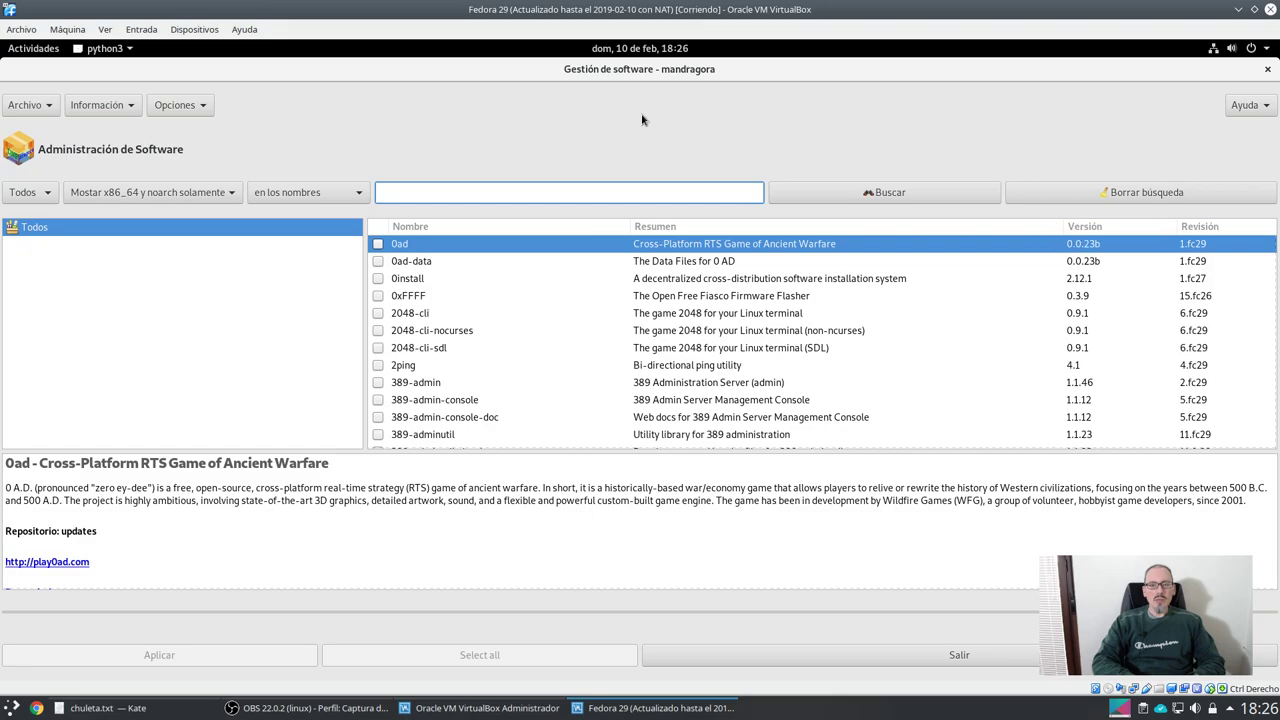
text(1)
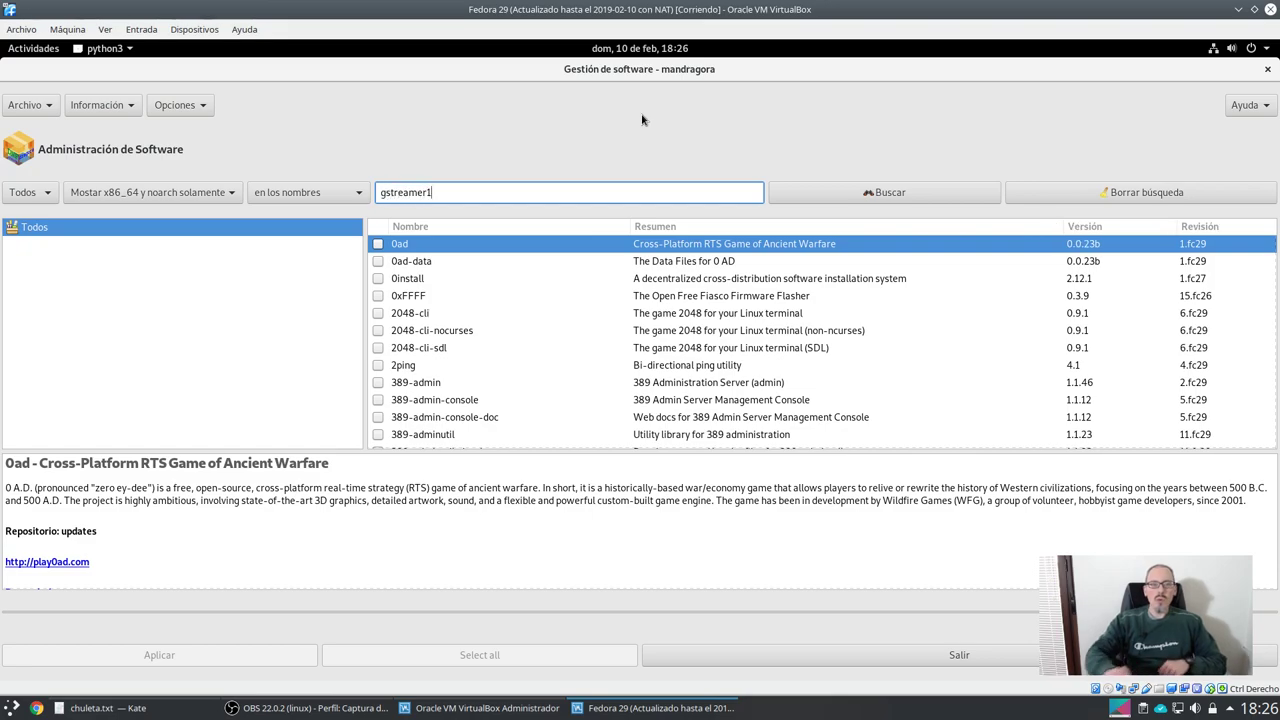
click(837, 192)
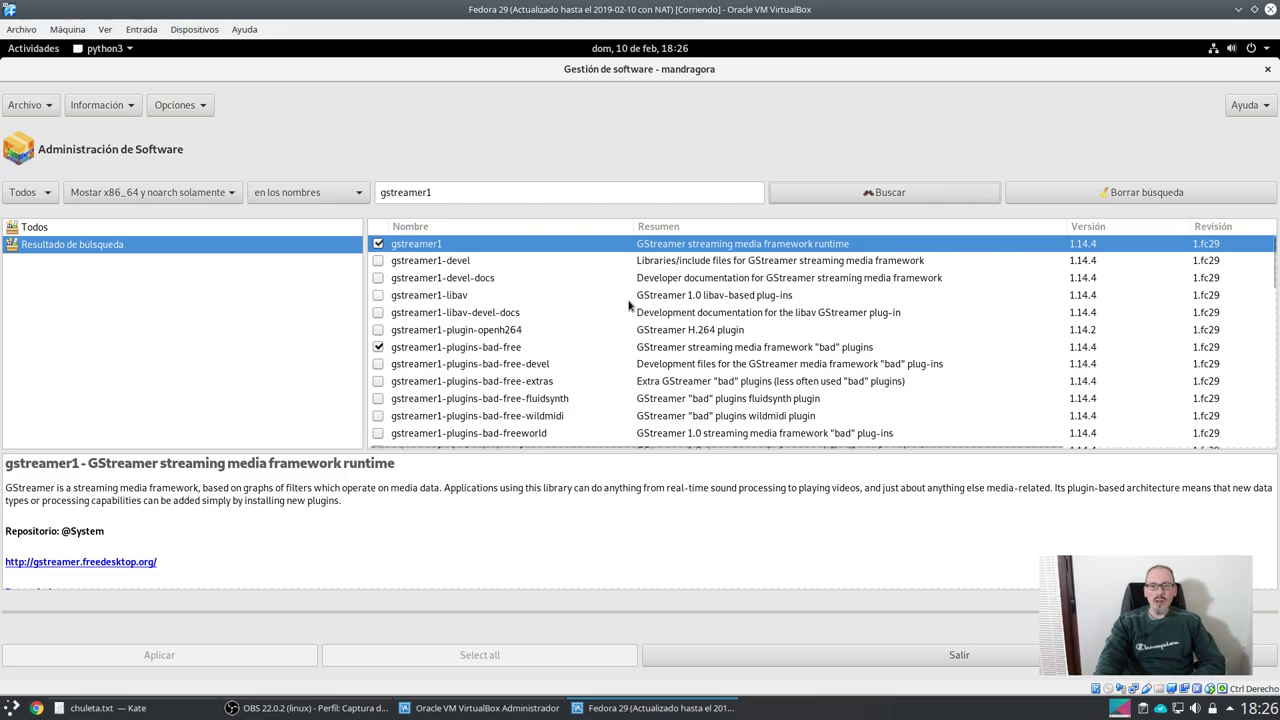
Mark gstreamer1-libav, gstreamer1-plugin-openh264, gstreamer1-plugins-bad-free-extras, gstreamer1-plugins-bad-freeworld and gstreamer1-plugins-bad-nonfree for installation
click(378, 296)
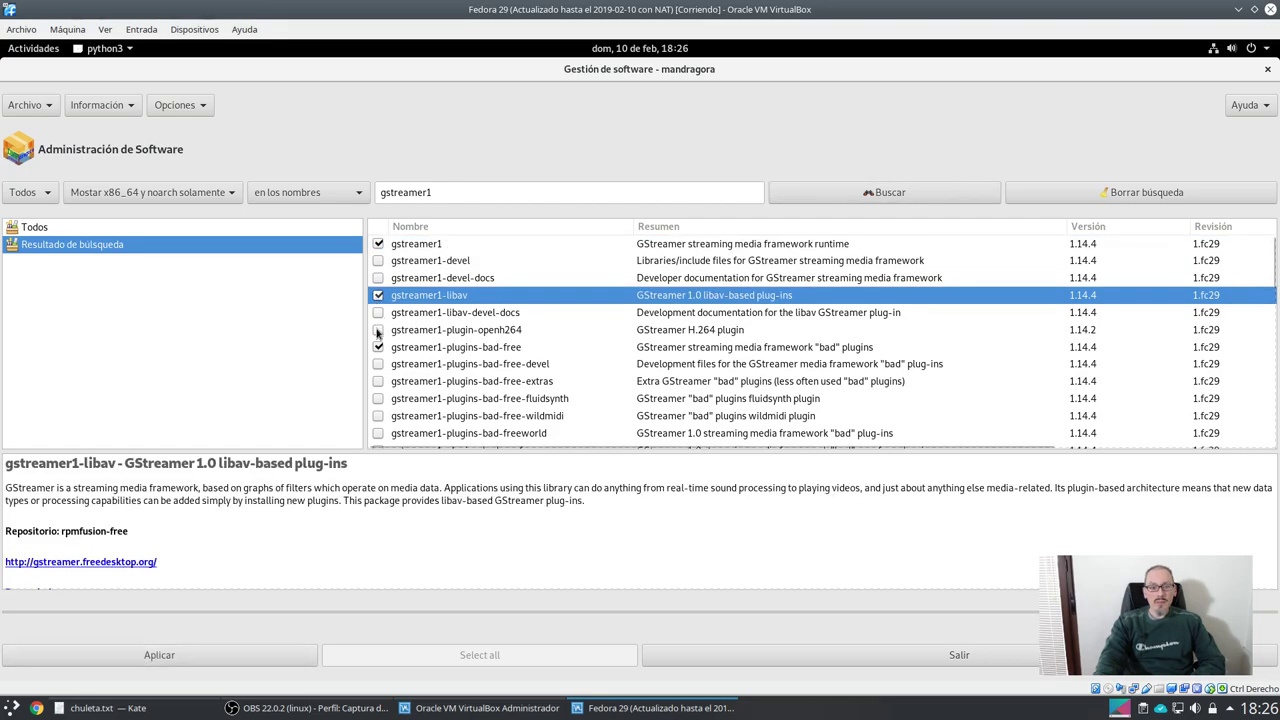
click(378, 330)
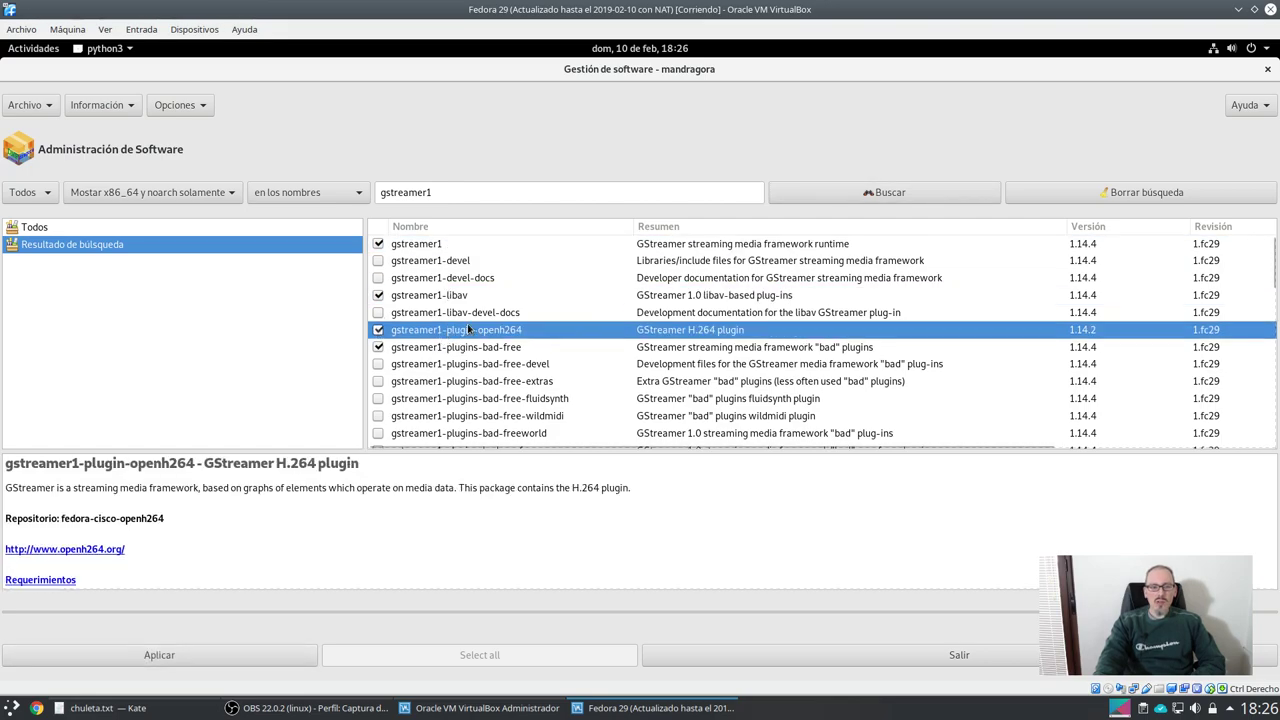
scroll(468, 330, down, 1)
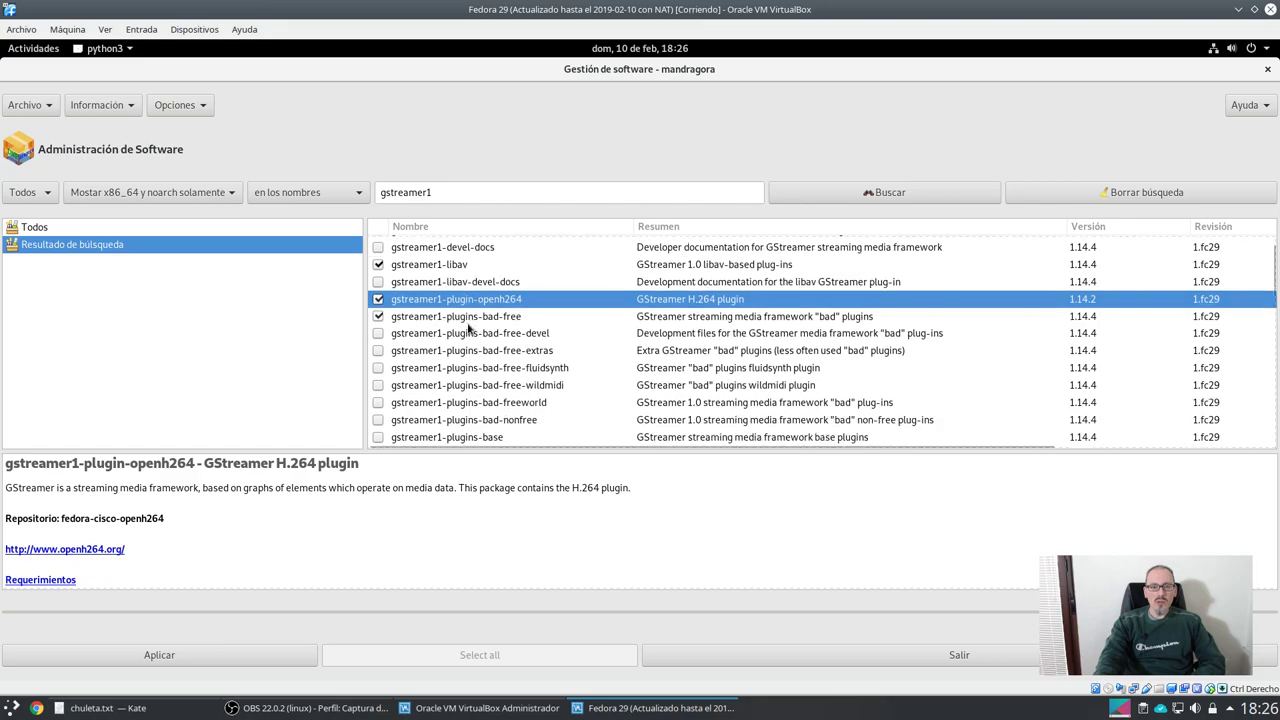
click(378, 351)
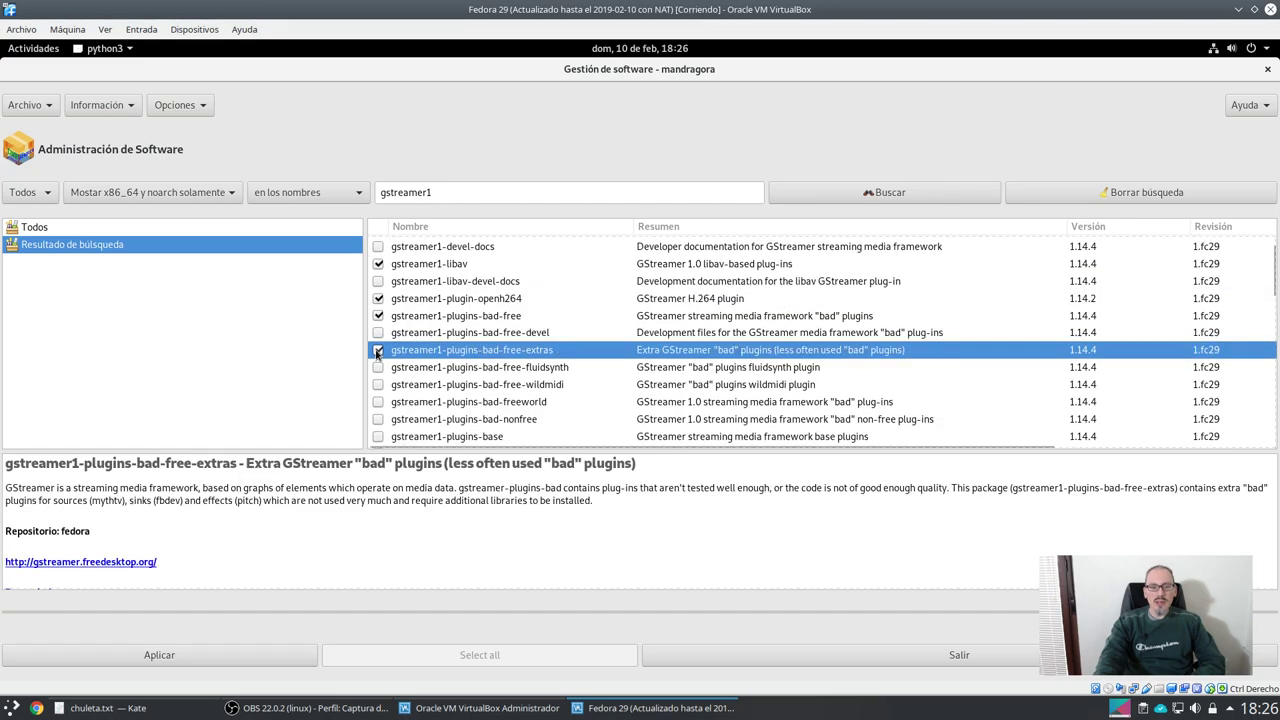
click(378, 402)
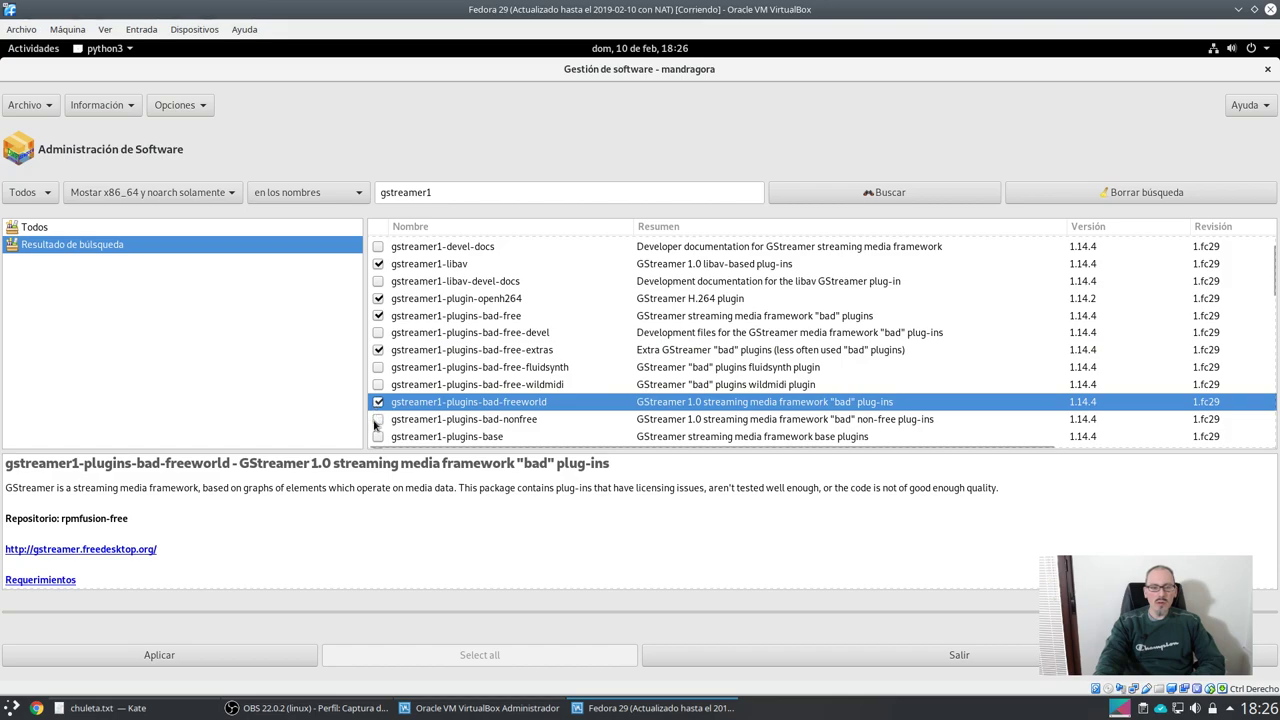
click(378, 419)
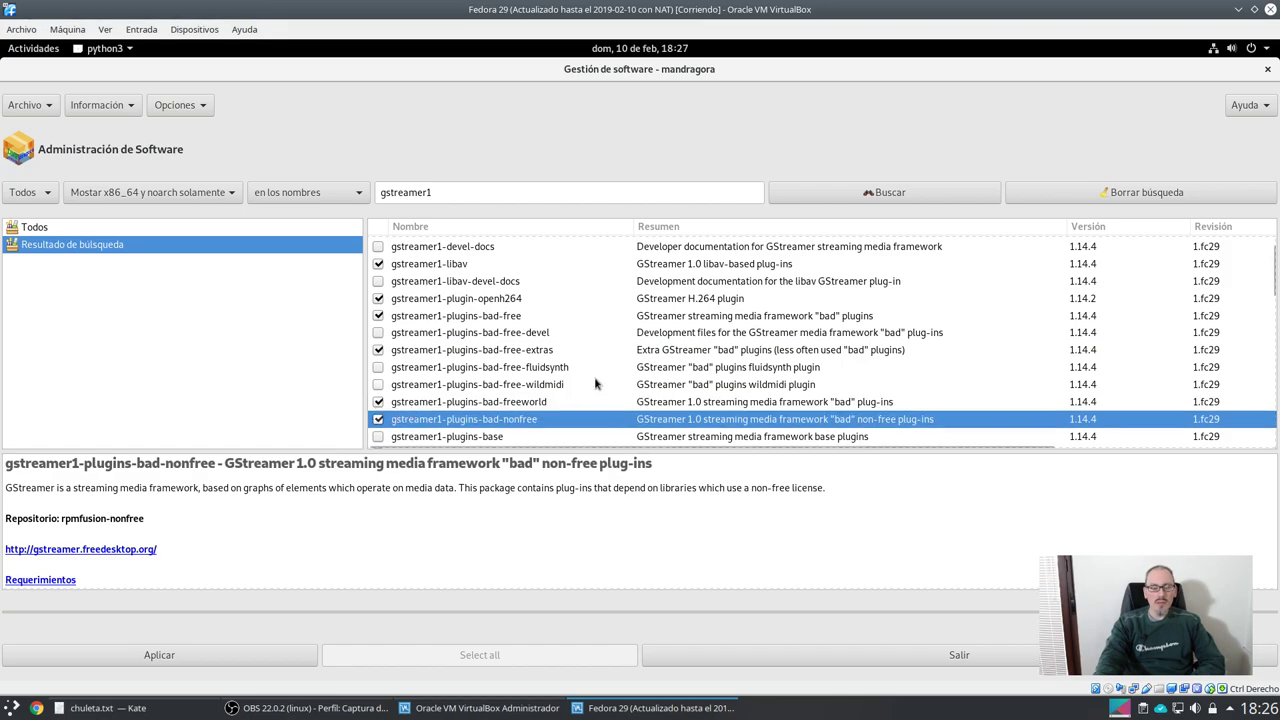
Mark gstreamer1-plugins-ugly revision 2.fc29, gstreamer1-plugins-good-extras and gstreamer1-vaapi for installation
scroll(595, 383, down, 4)
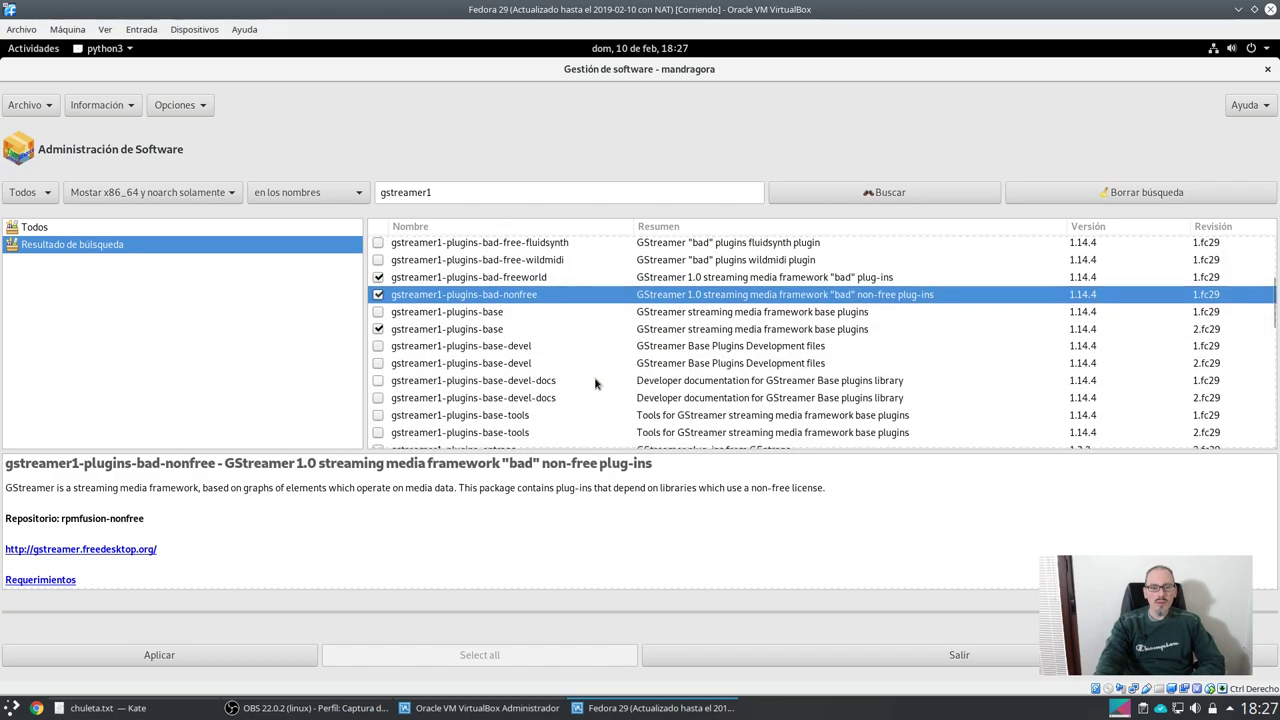
scroll(595, 383, down, 2)
scroll(595, 383, down, 3)
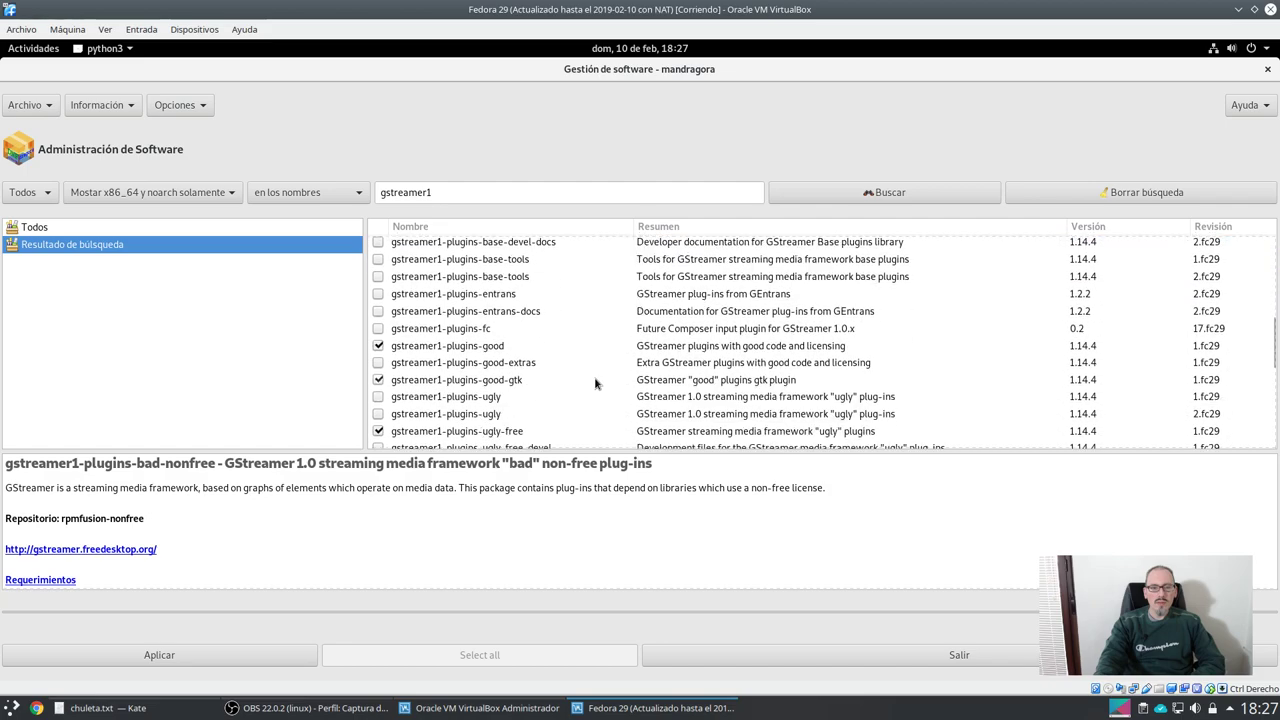
click(378, 413)
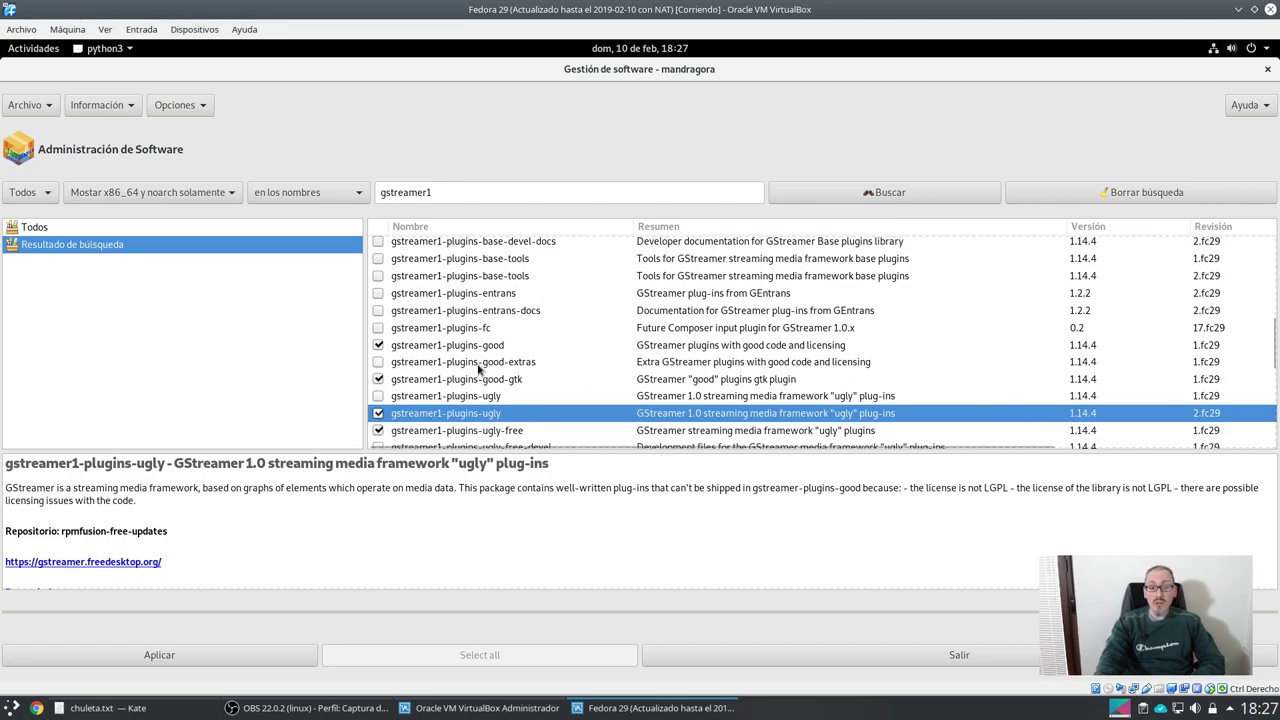
click(377, 362)
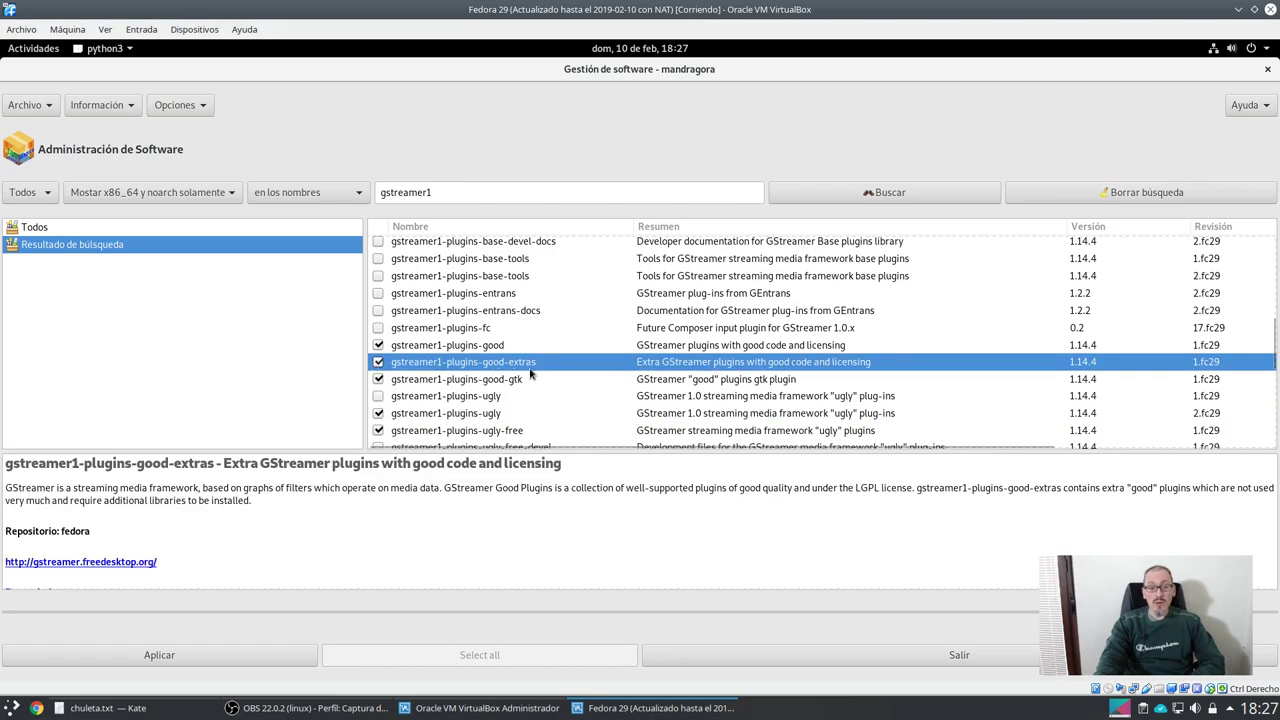
scroll(517, 404, down, 2)
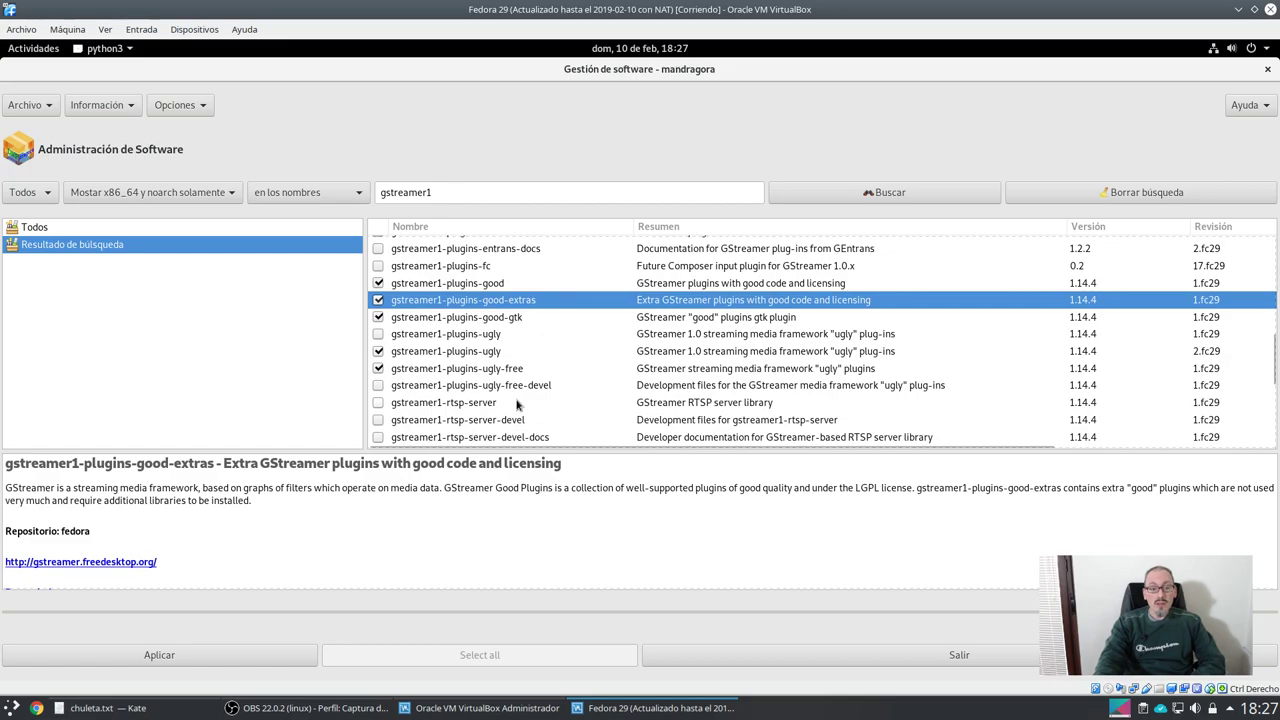
scroll(462, 390, down, 2)
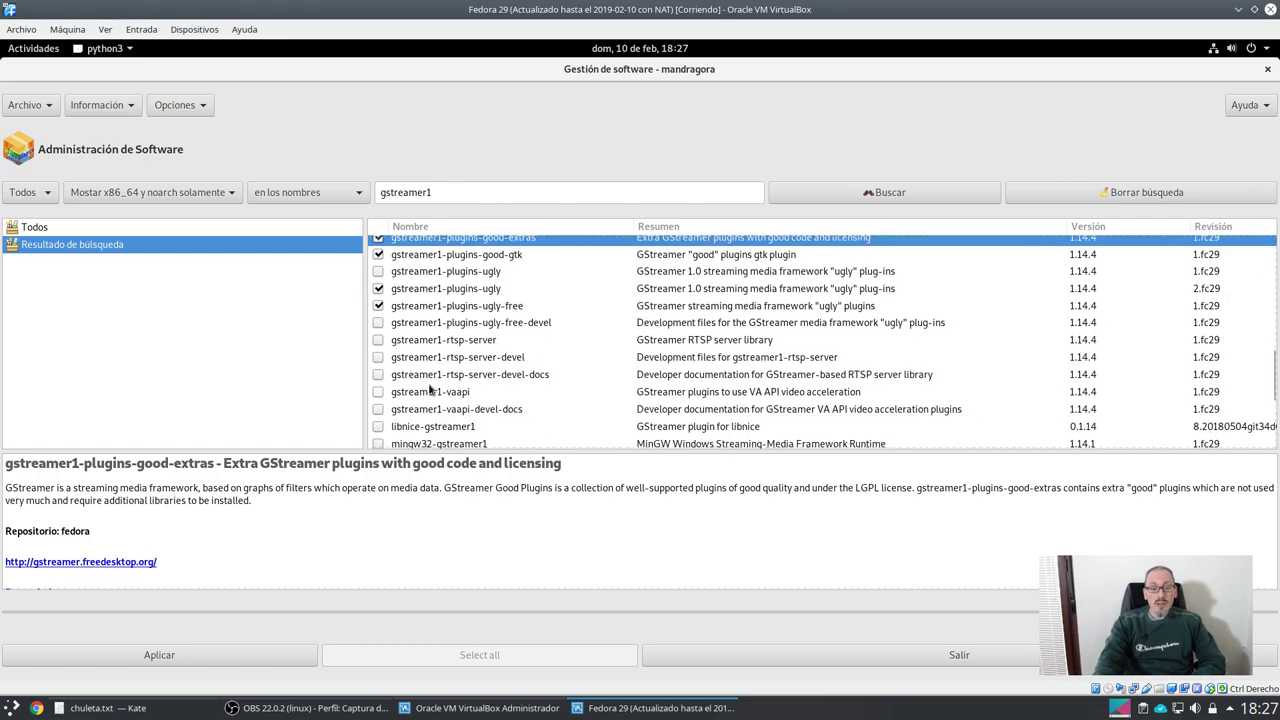
click(378, 392)
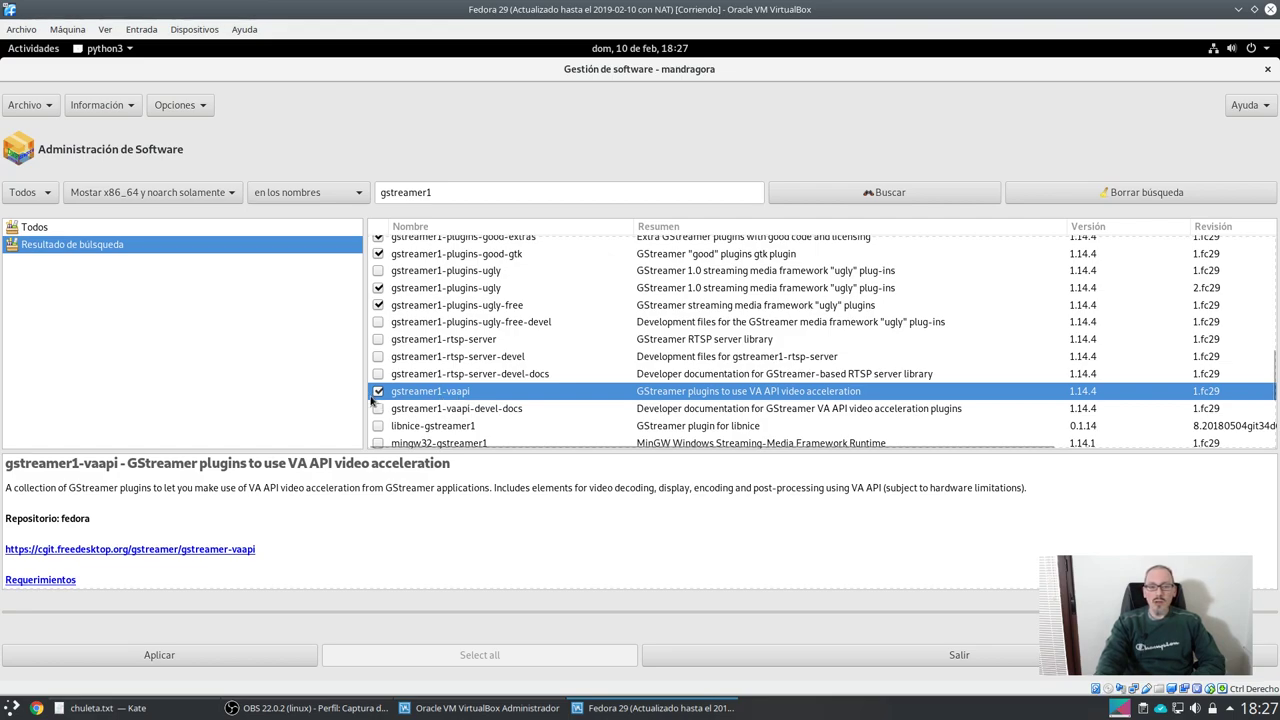
Review the full gstreamer1 result list to check which packages are marked for installation
scroll(450, 402, down, 1)
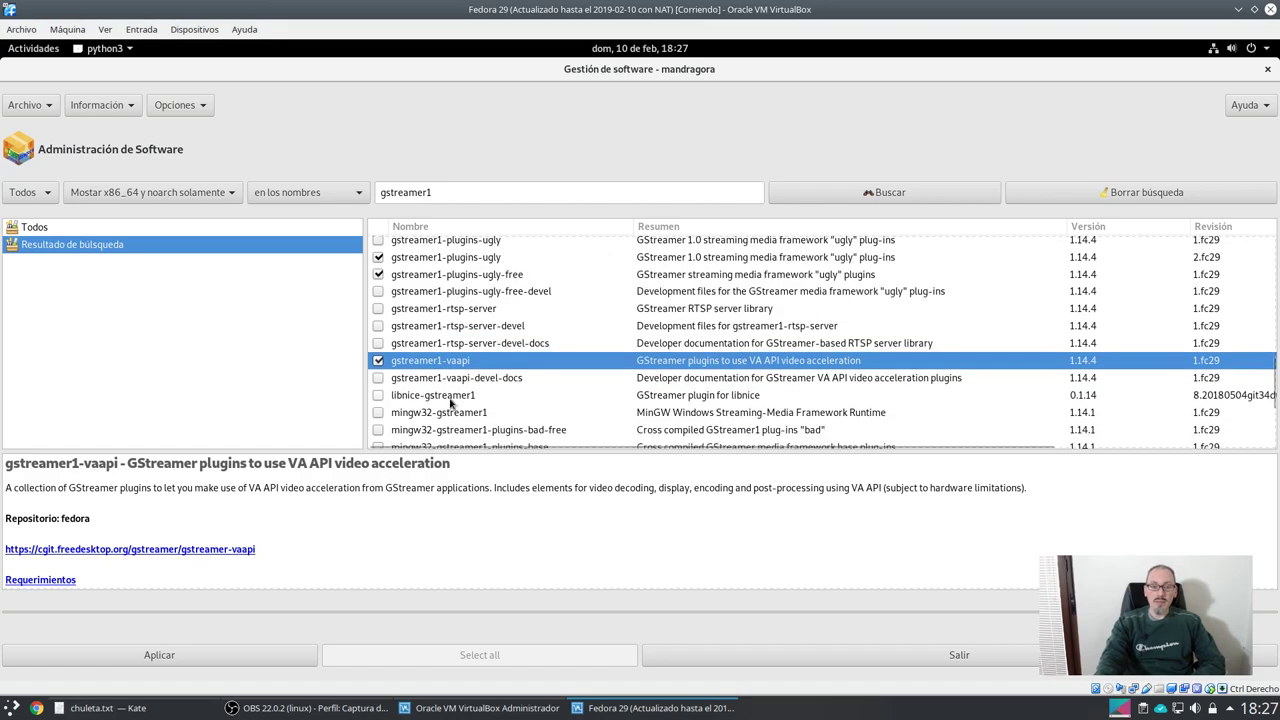
scroll(450, 402, down, 5)
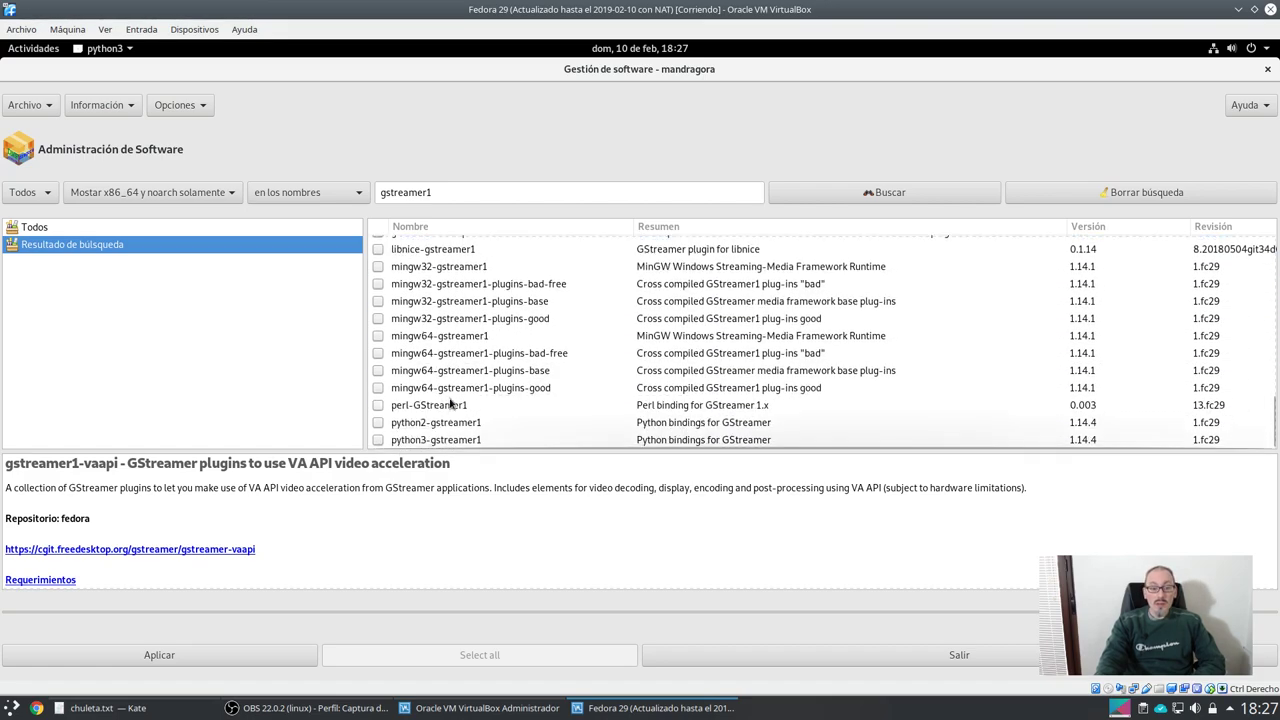
scroll(450, 403, up, 5)
scroll(450, 402, up, 8)
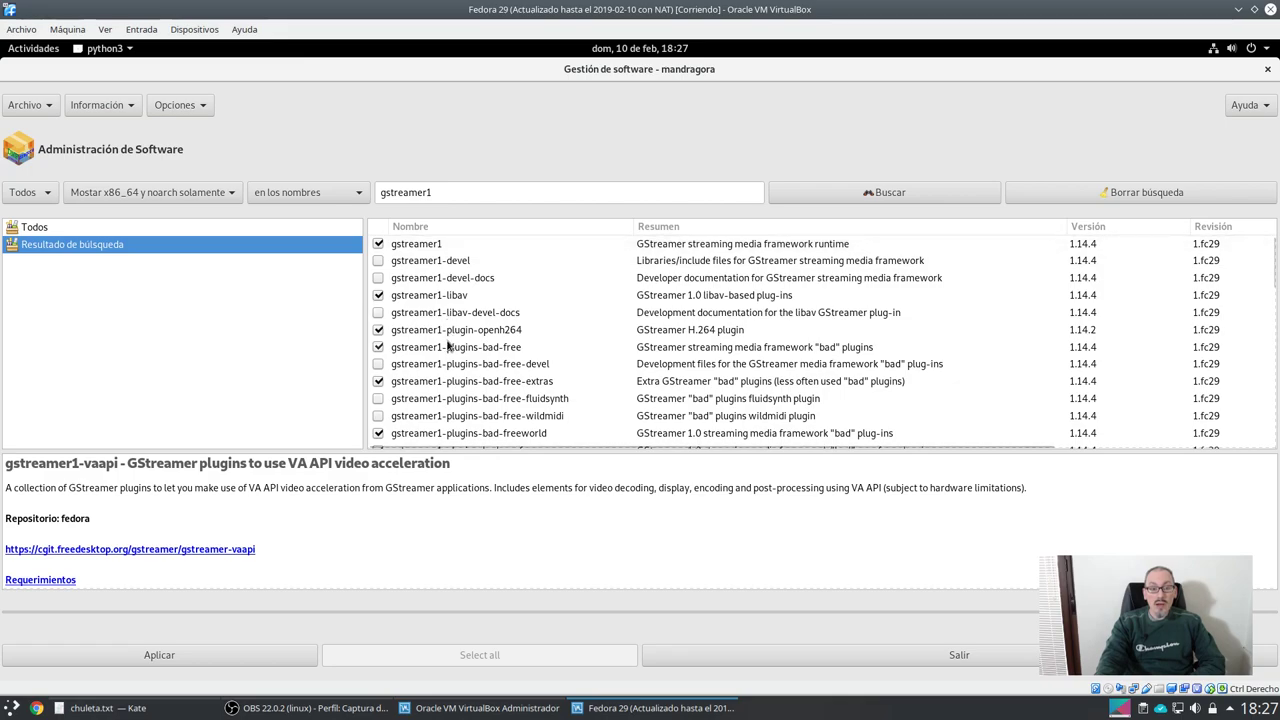
scroll(448, 345, down, 1)
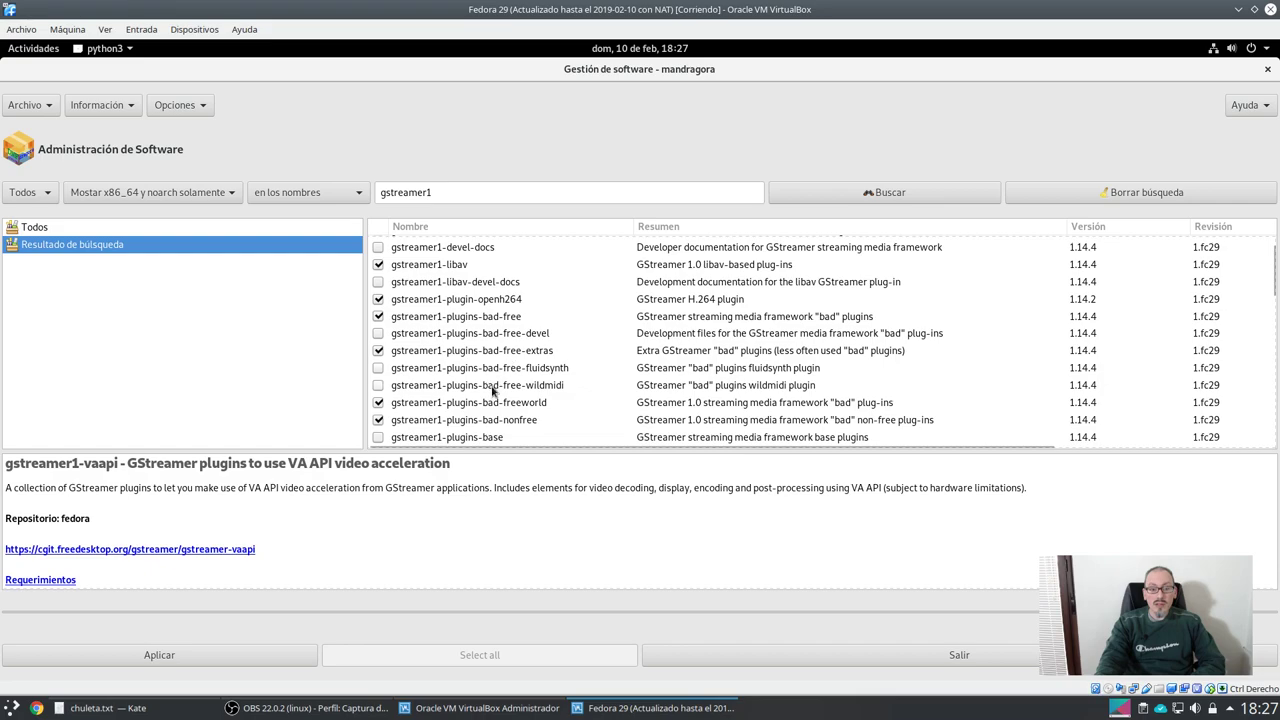
scroll(493, 392, down, 1)
scroll(493, 398, down, 1)
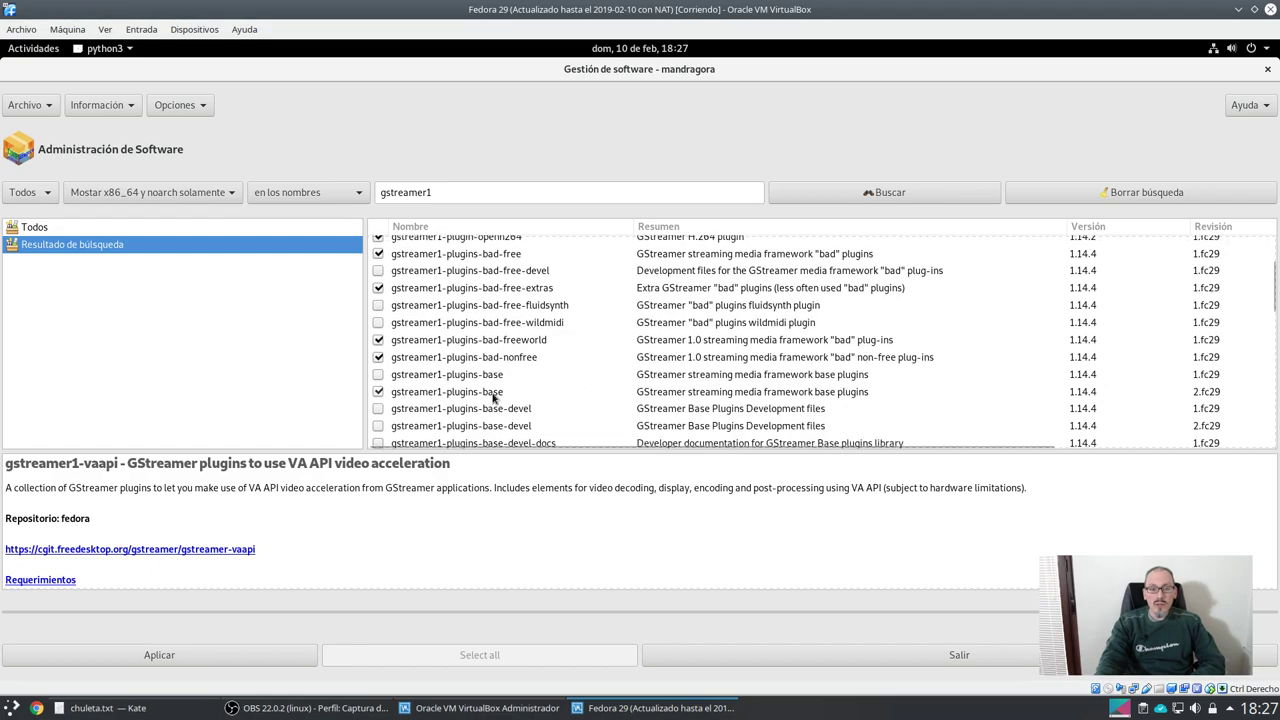
scroll(493, 398, down, 5)
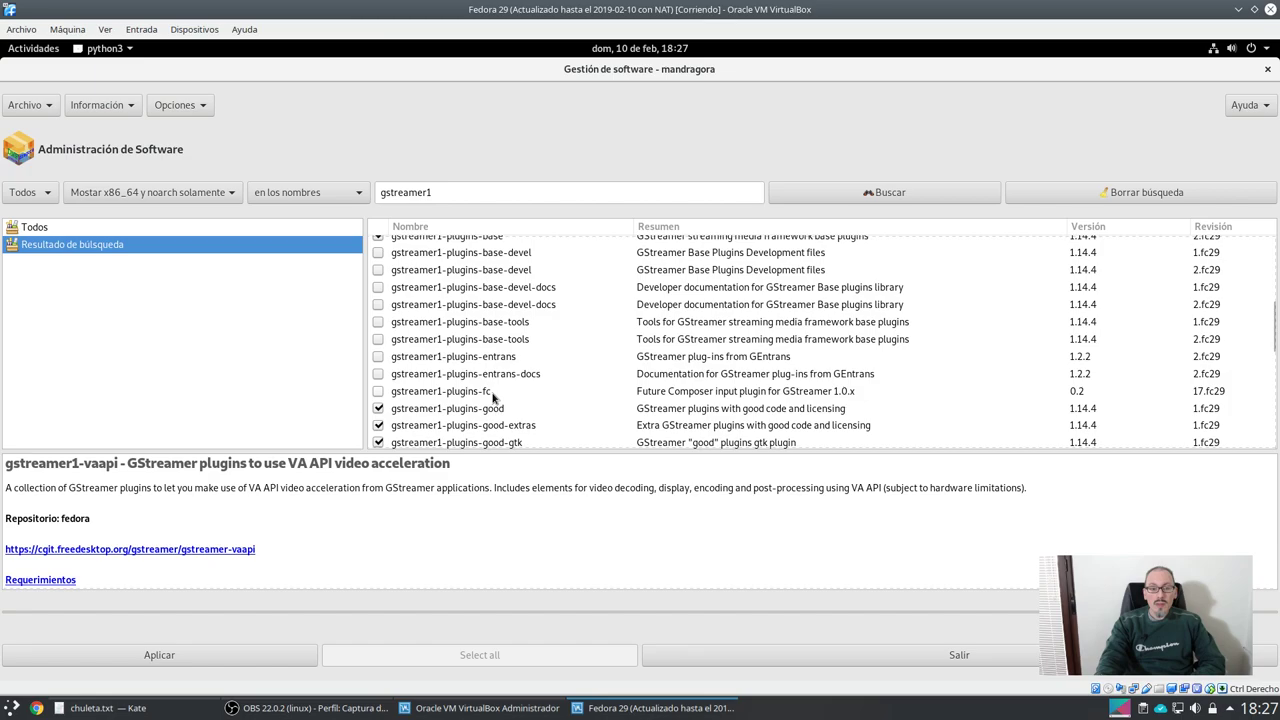
scroll(493, 398, down, 1)
scroll(493, 415, down, 2)
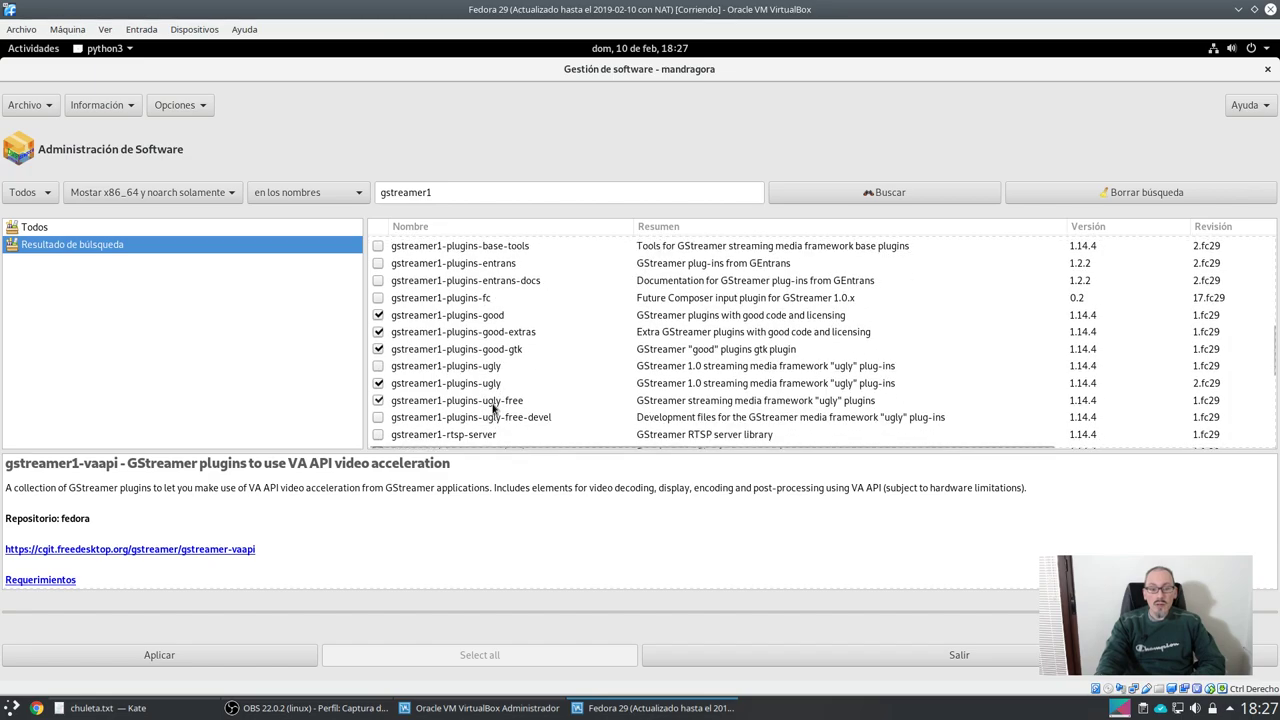
scroll(493, 408, down, 5)
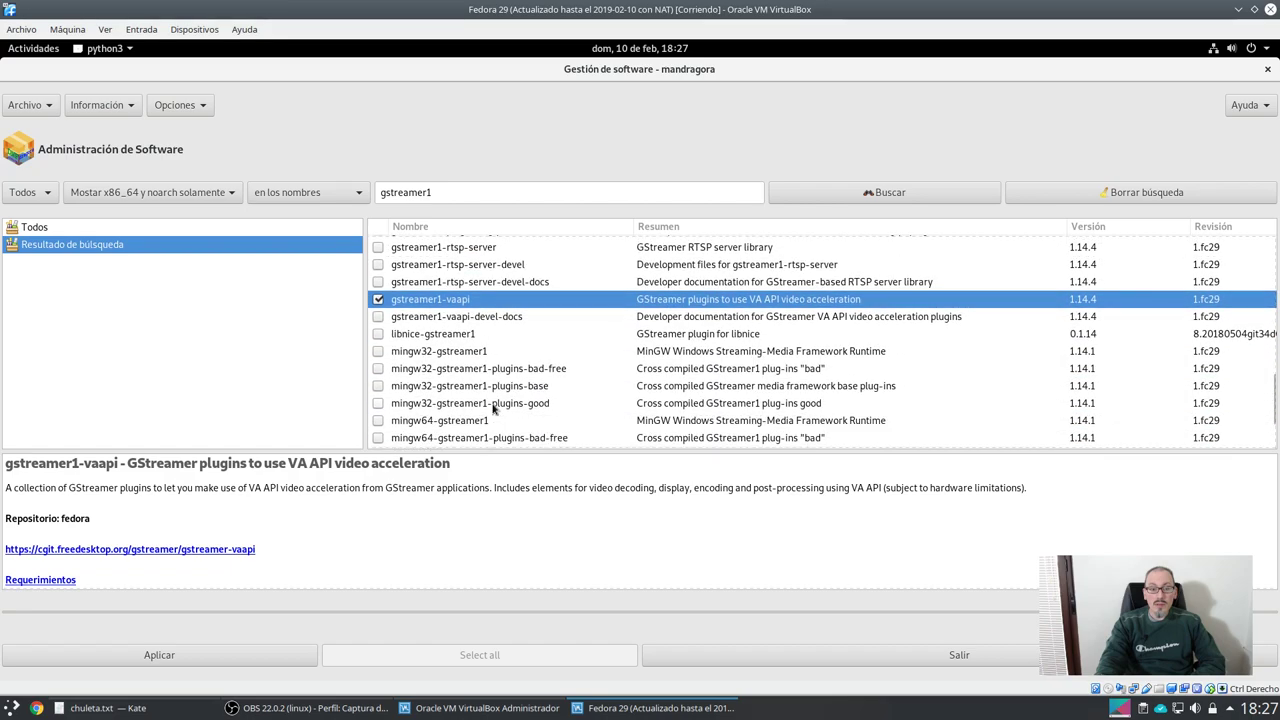
scroll(493, 408, down, 3)
scroll(493, 408, up, 10)
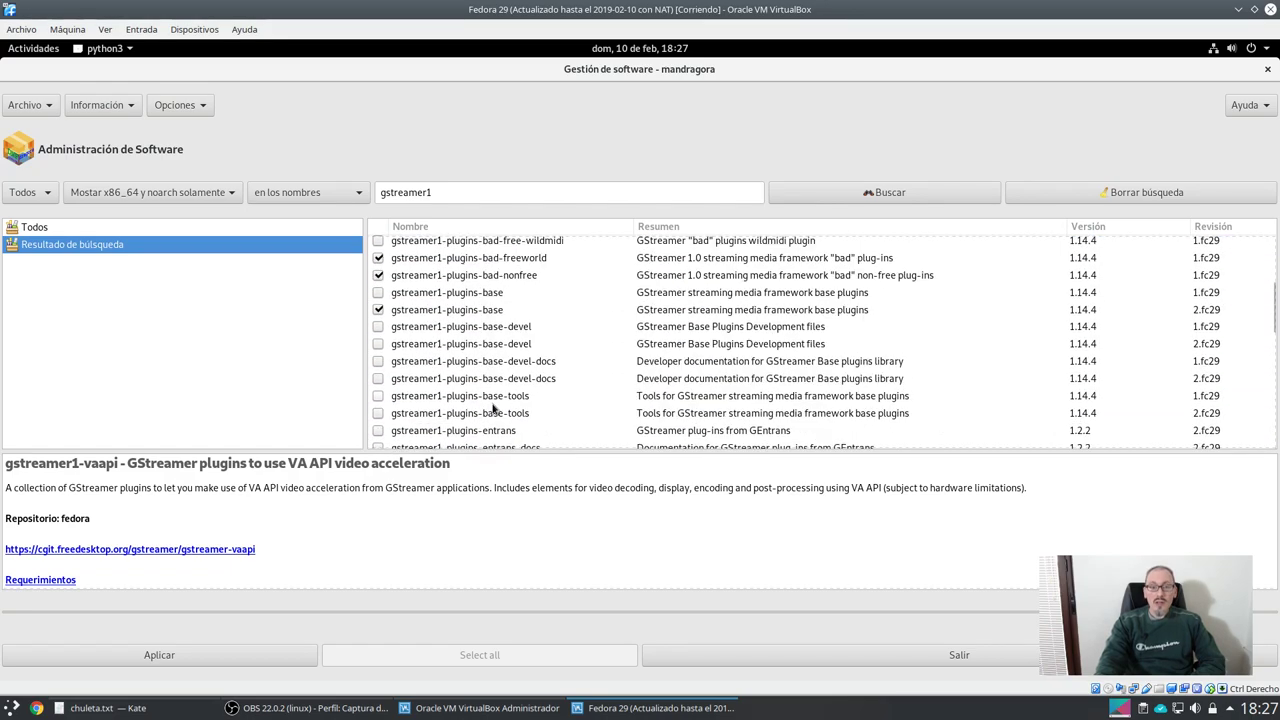
scroll(493, 408, up, 4)
scroll(493, 408, down, 7)
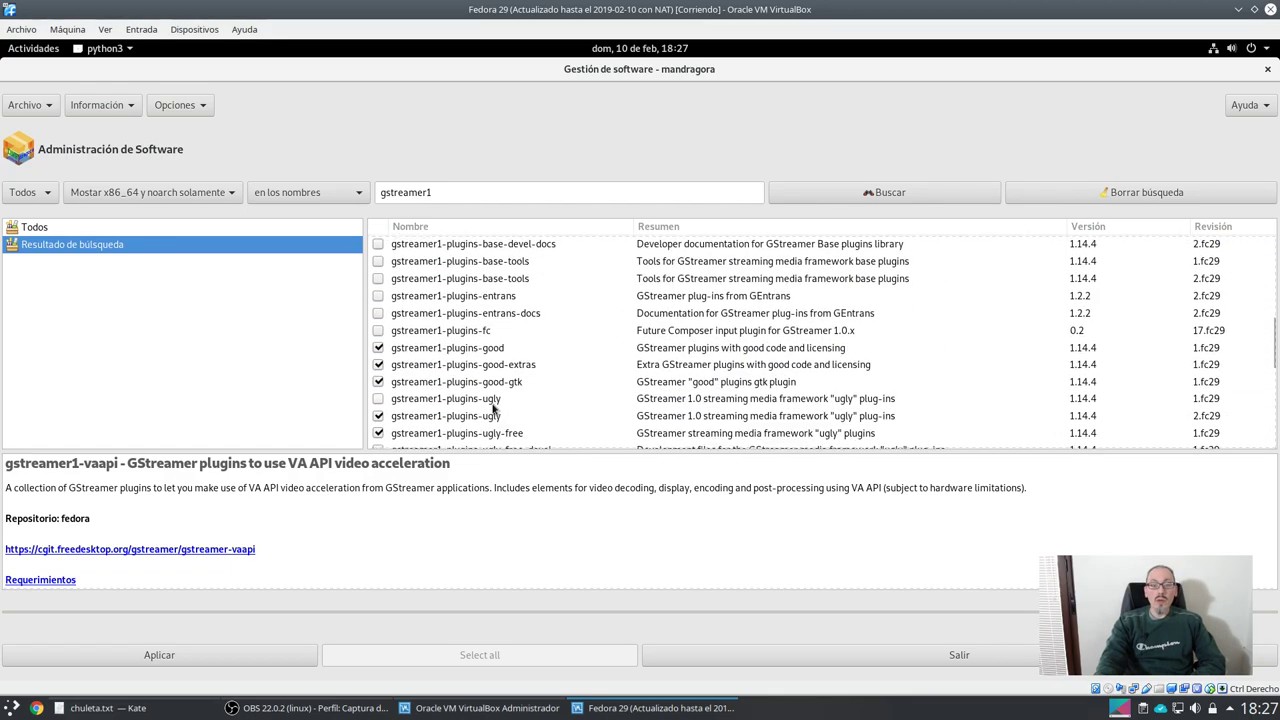
scroll(493, 408, down, 5)
scroll(493, 408, up, 8)
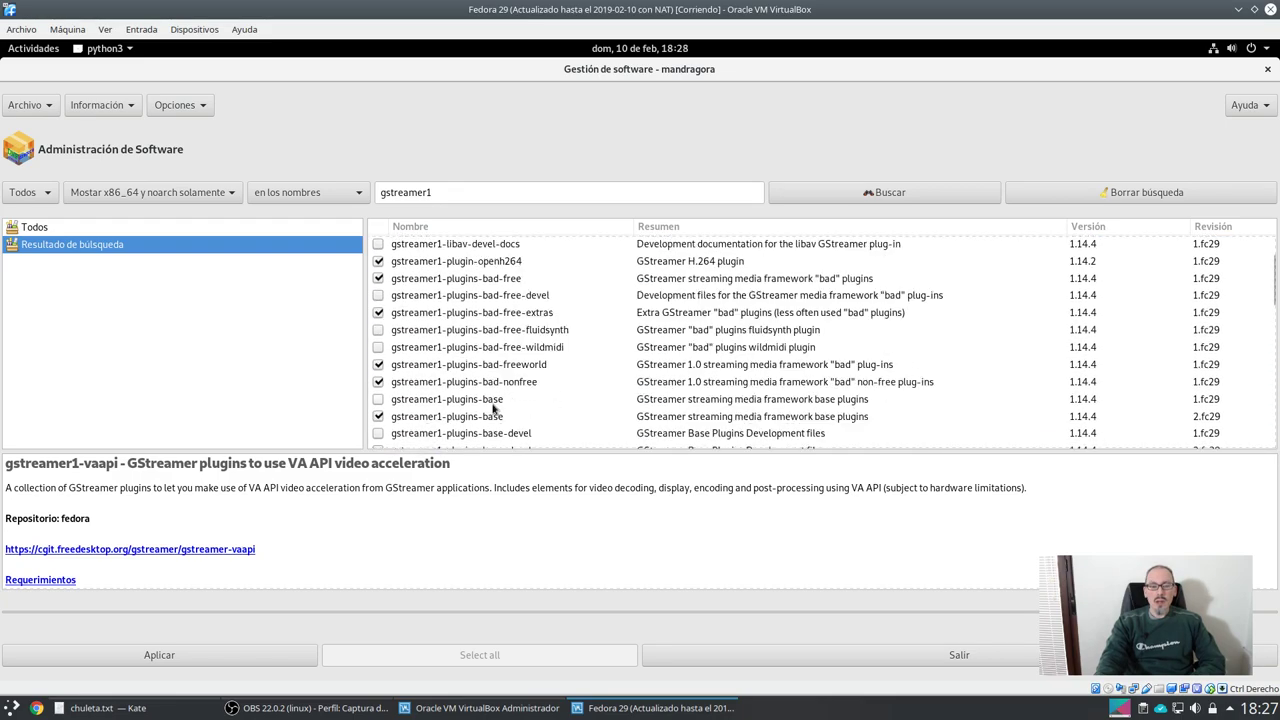
scroll(493, 408, up, 3)
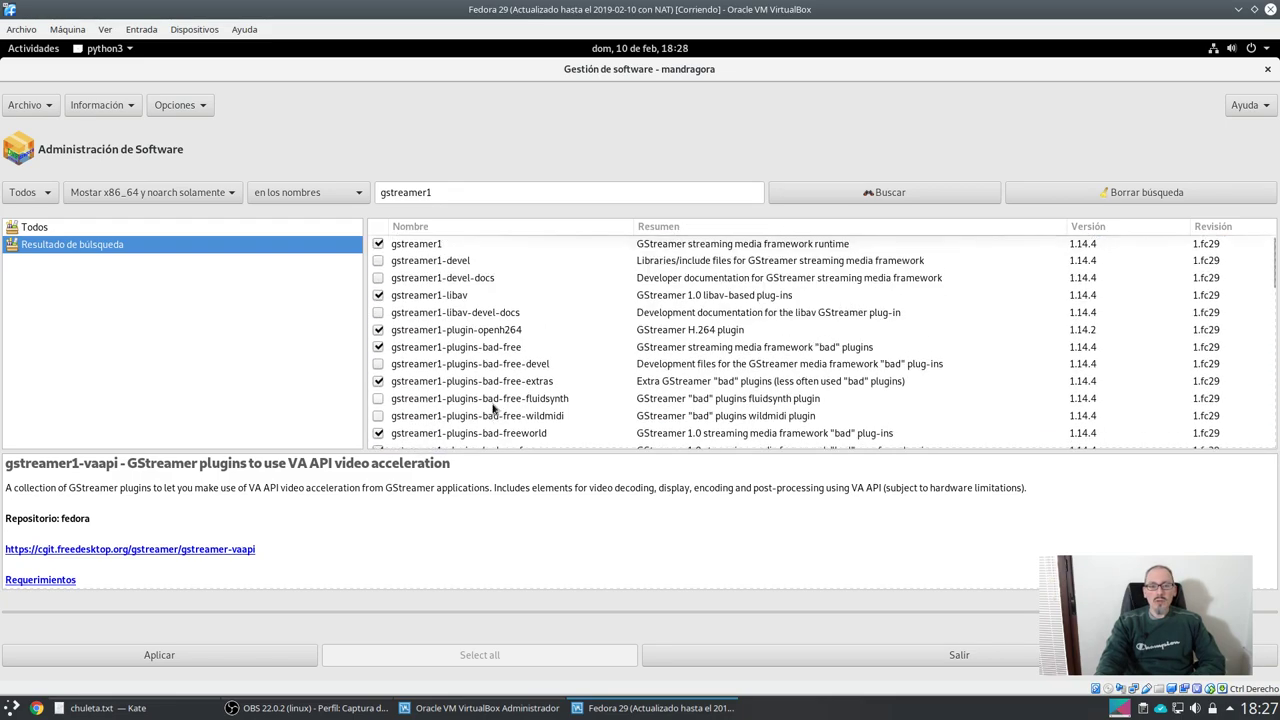
Consult the package names in chuleta.txt in Kate, then search dnfdragora for "ffmpeg-libs" and mark version 4.0.3 for installation
double_click(477, 192)
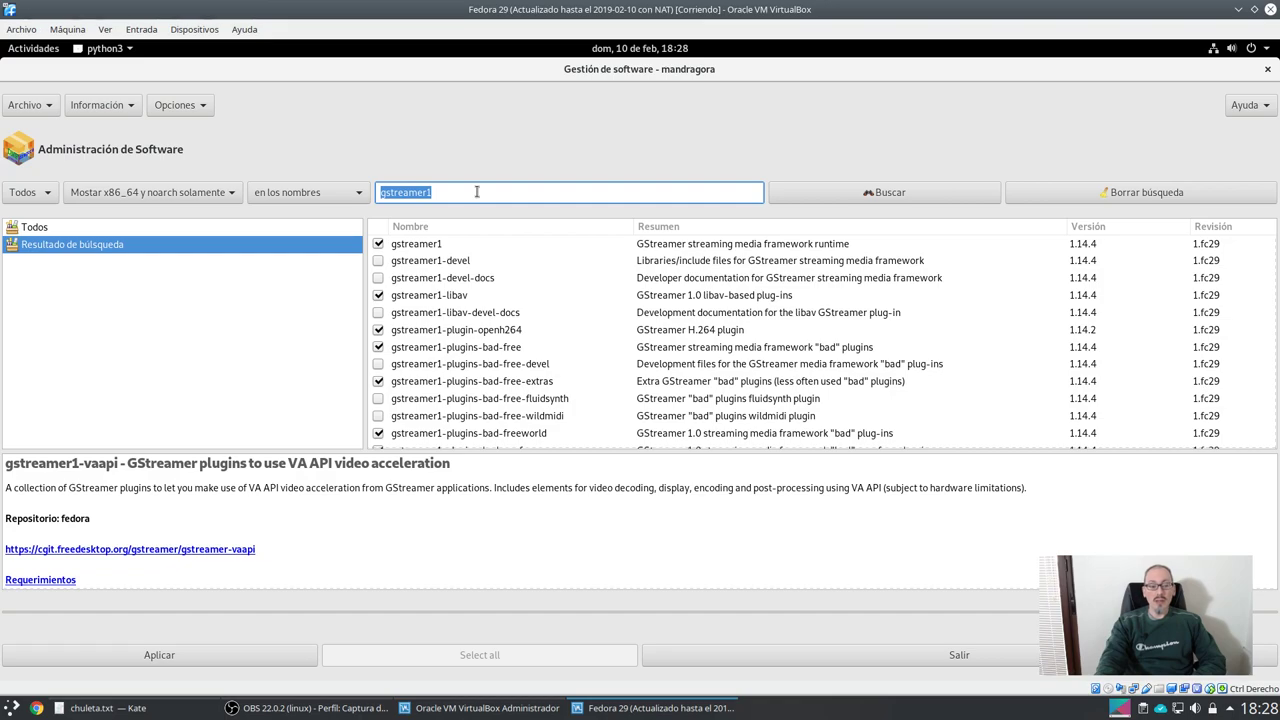
click(231, 708)
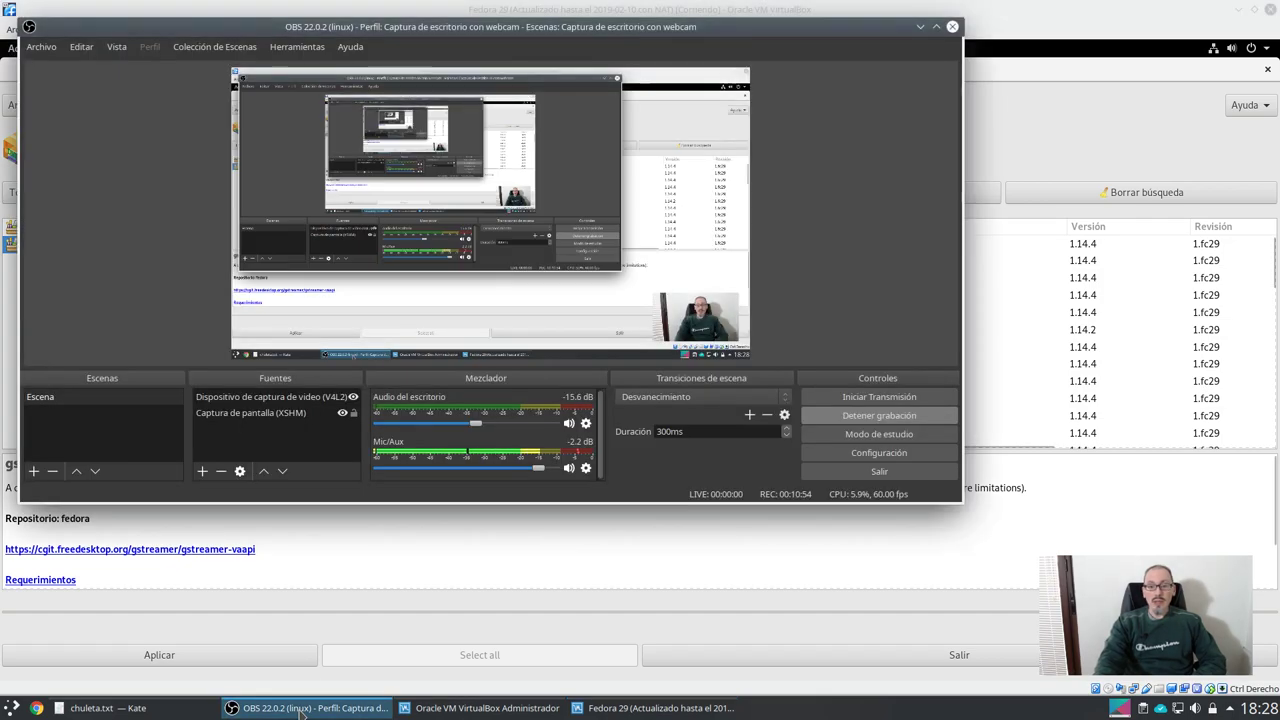
click(231, 708)
click(105, 708)
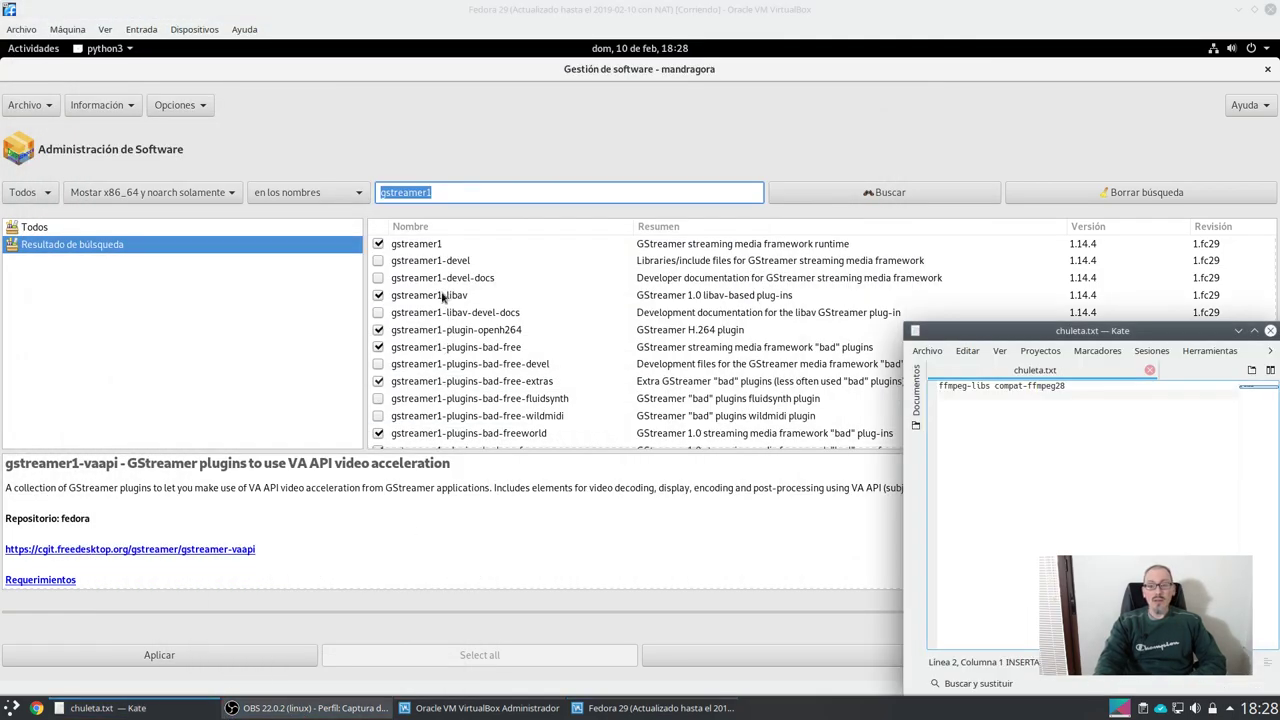
click(466, 192)
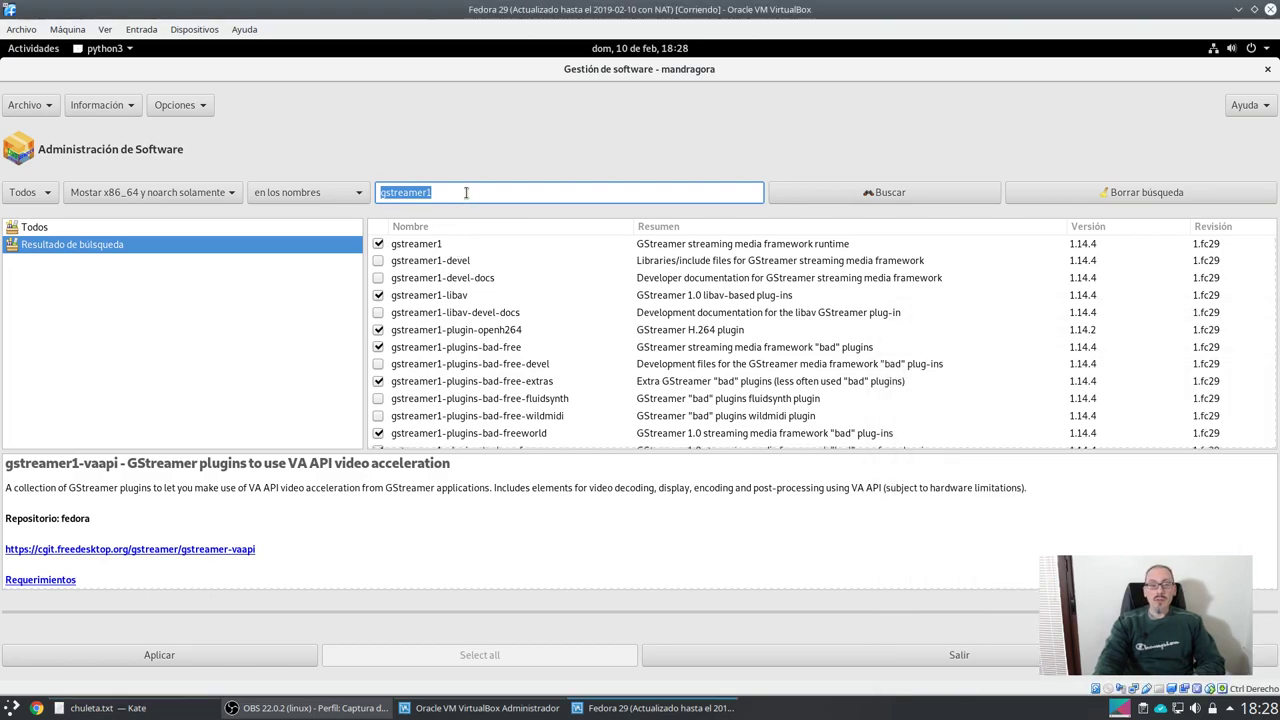
text(ffmpeg-libs)
key(Return)
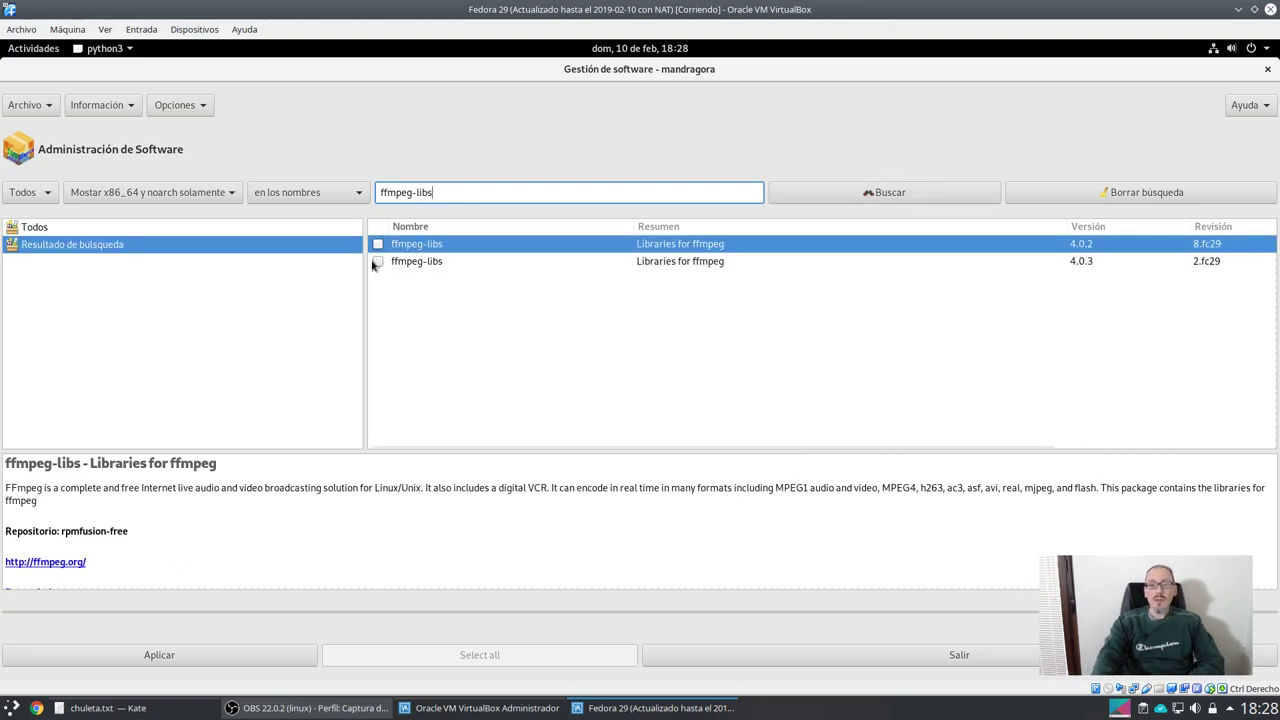
click(378, 262)
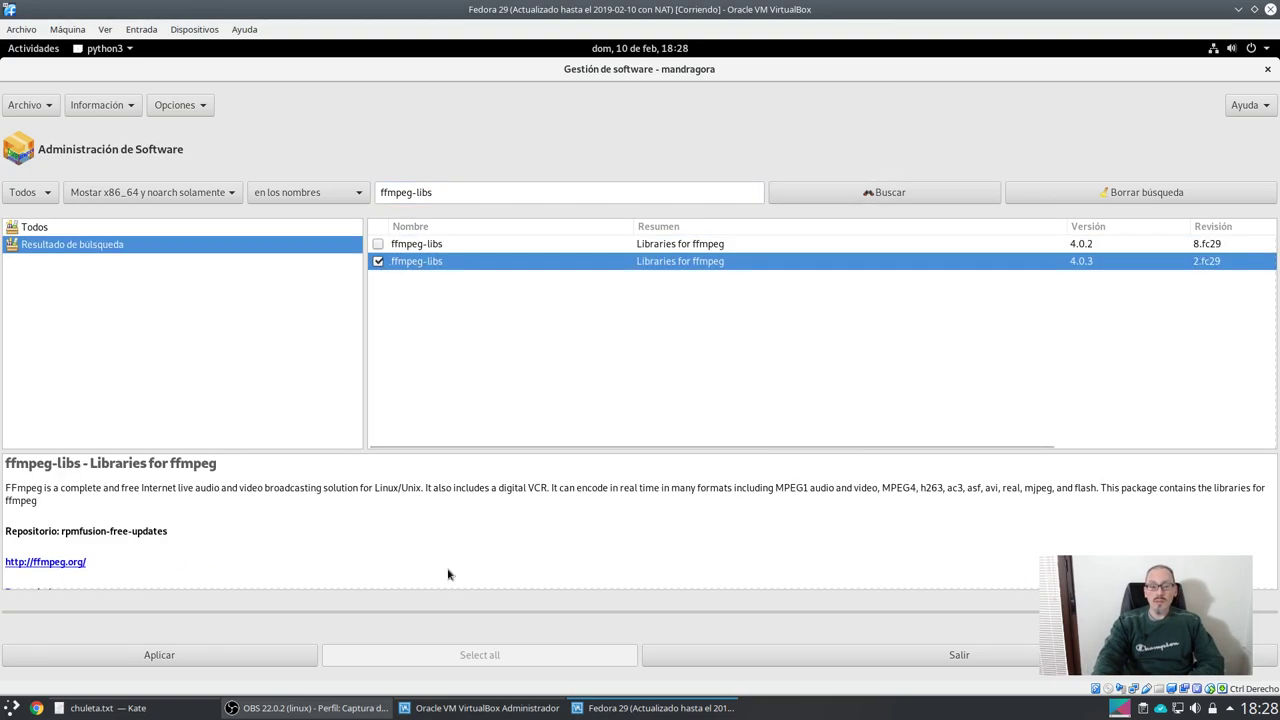
Recheck chuleta.txt in Kate, then search dnfdragora for "compat-ffmpeg28" and mark the compat-ffmpeg28 package for installation
click(160, 712)
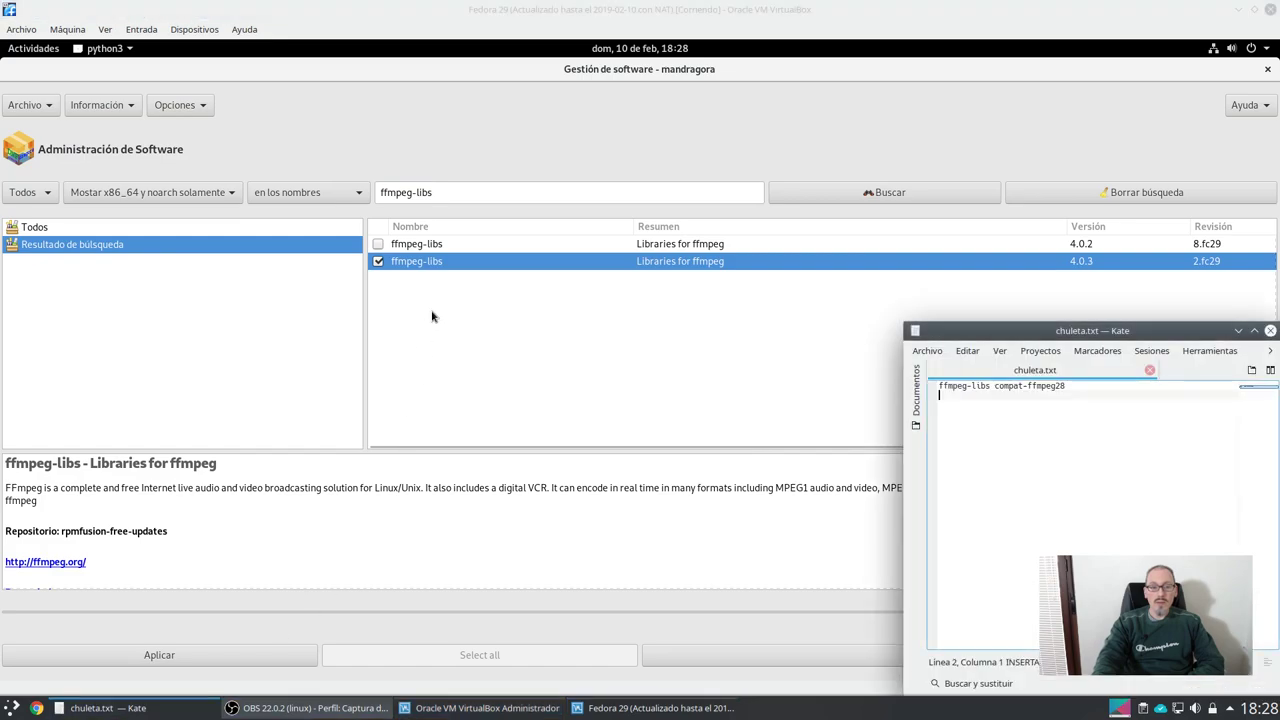
click(454, 194)
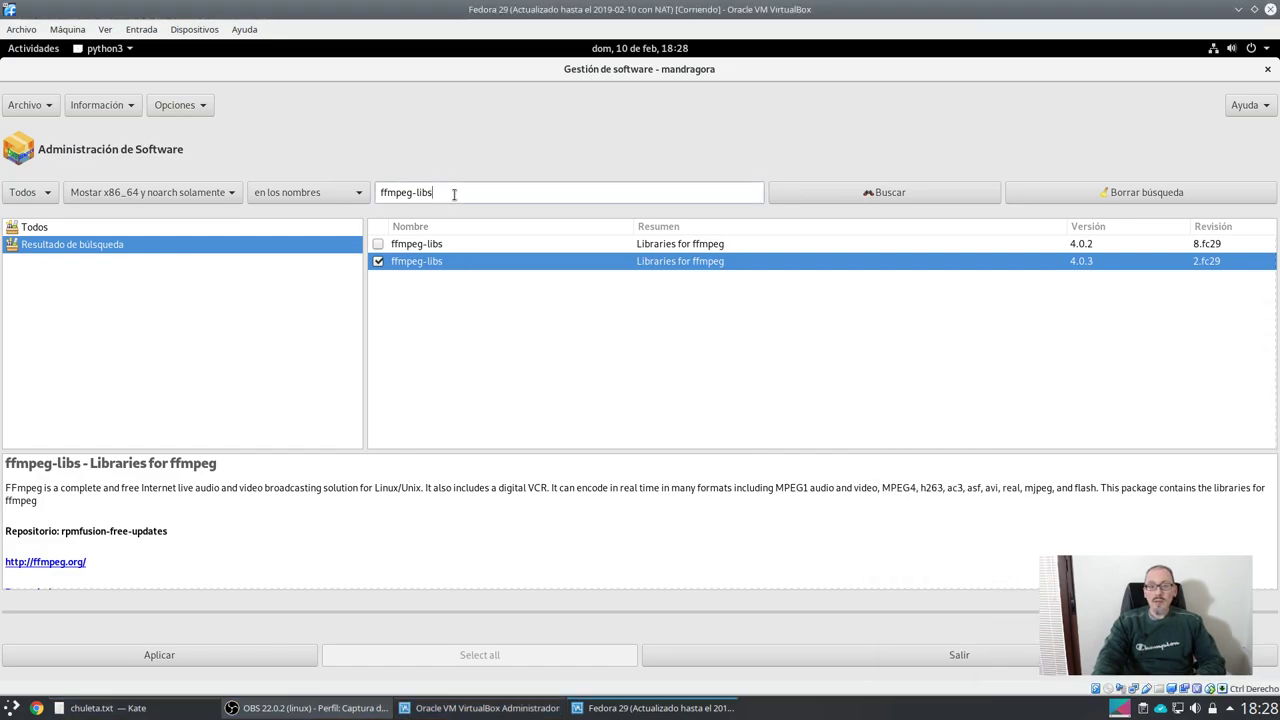
triple_click(454, 194)
text(compat-)
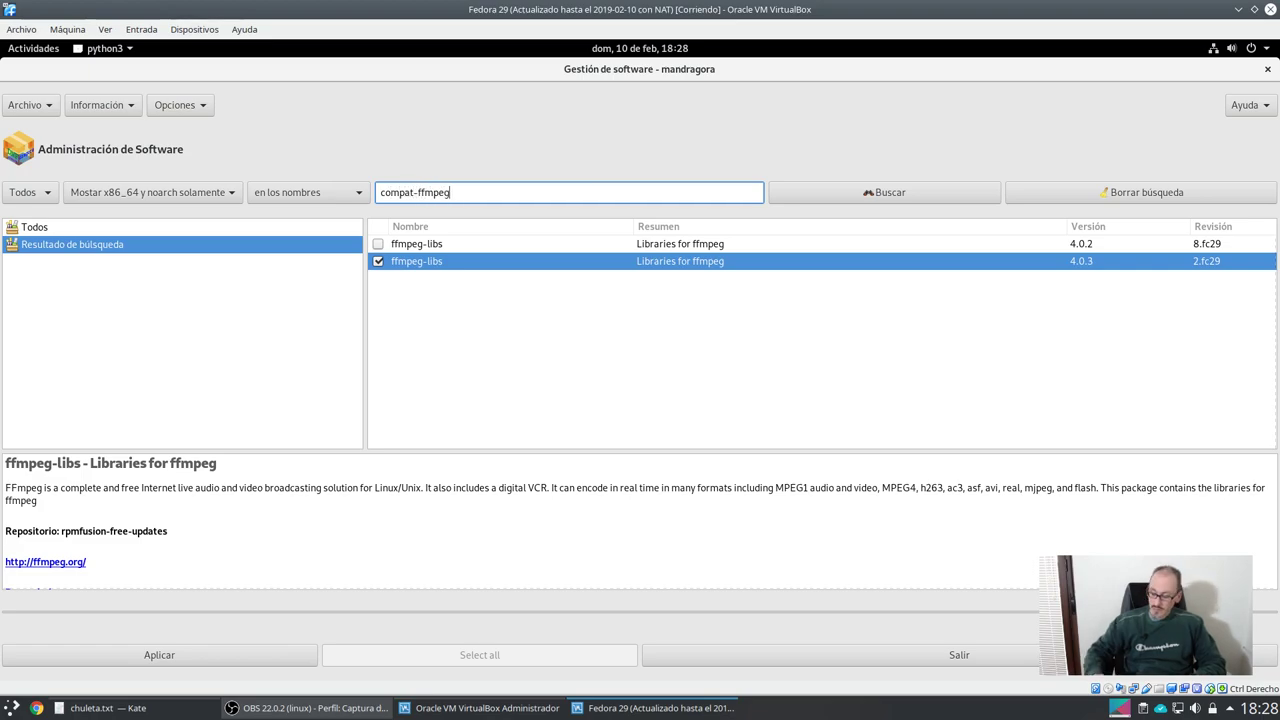
text(28)
key(Return)
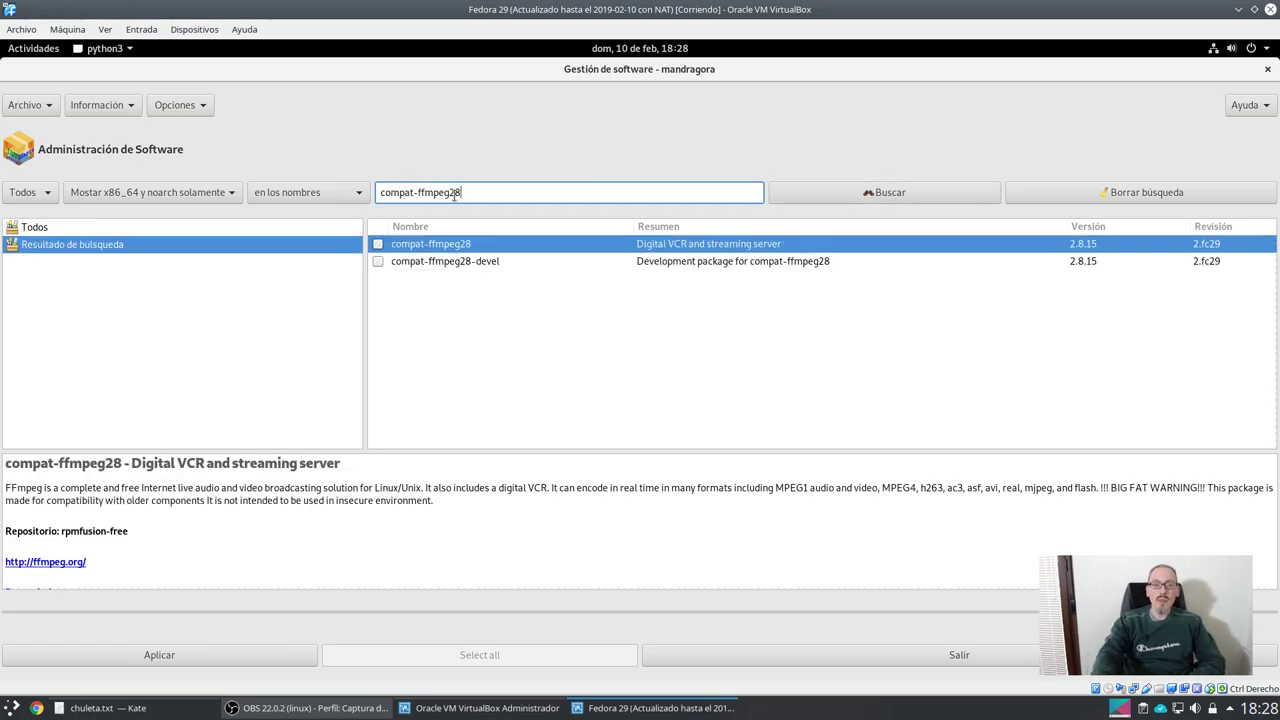
click(378, 244)
Search the package names for "264" and mark openh264, mozilla-openh264, h264enc and the rpmfusion-free-updates x264 for installation
triple_click(477, 194)
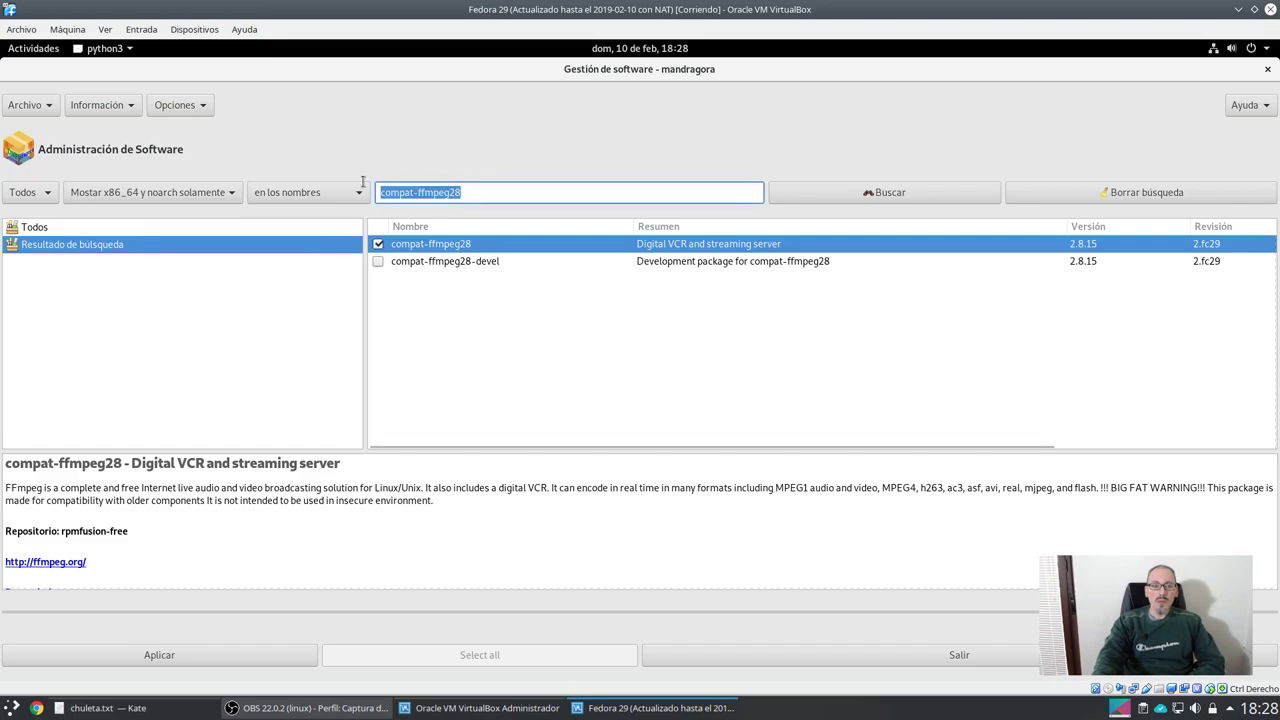
text(264)
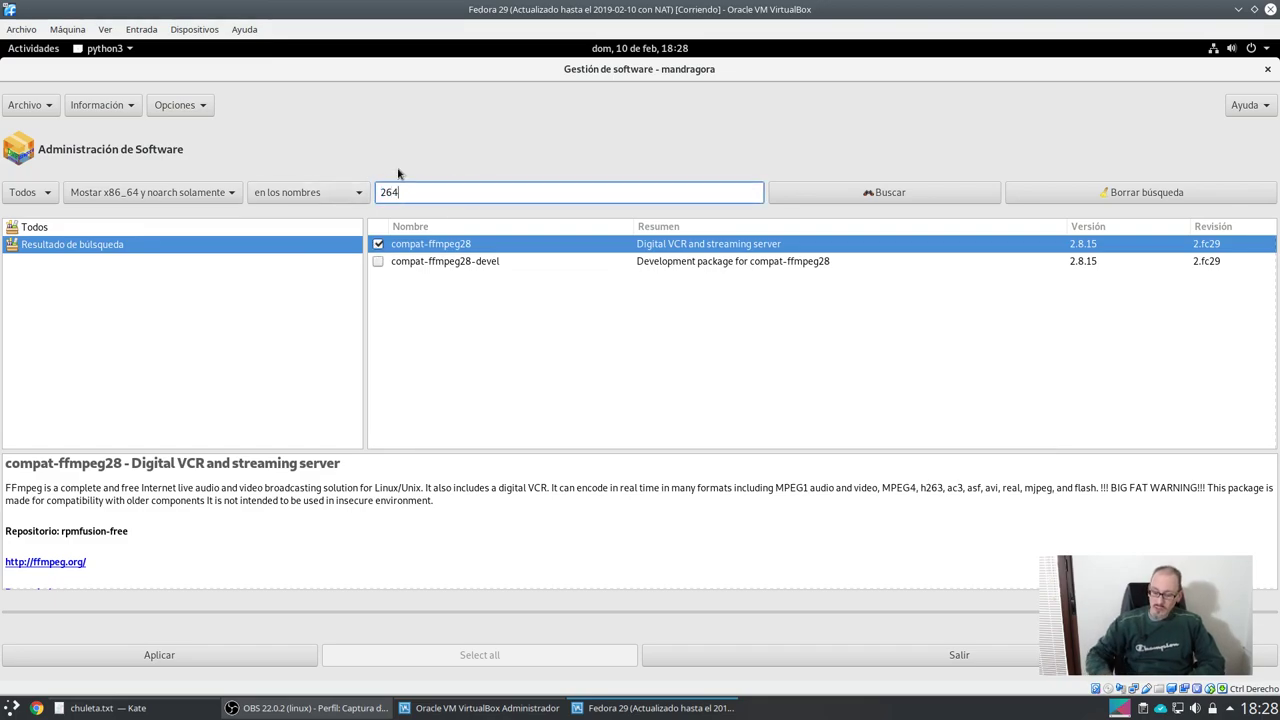
key(Return)
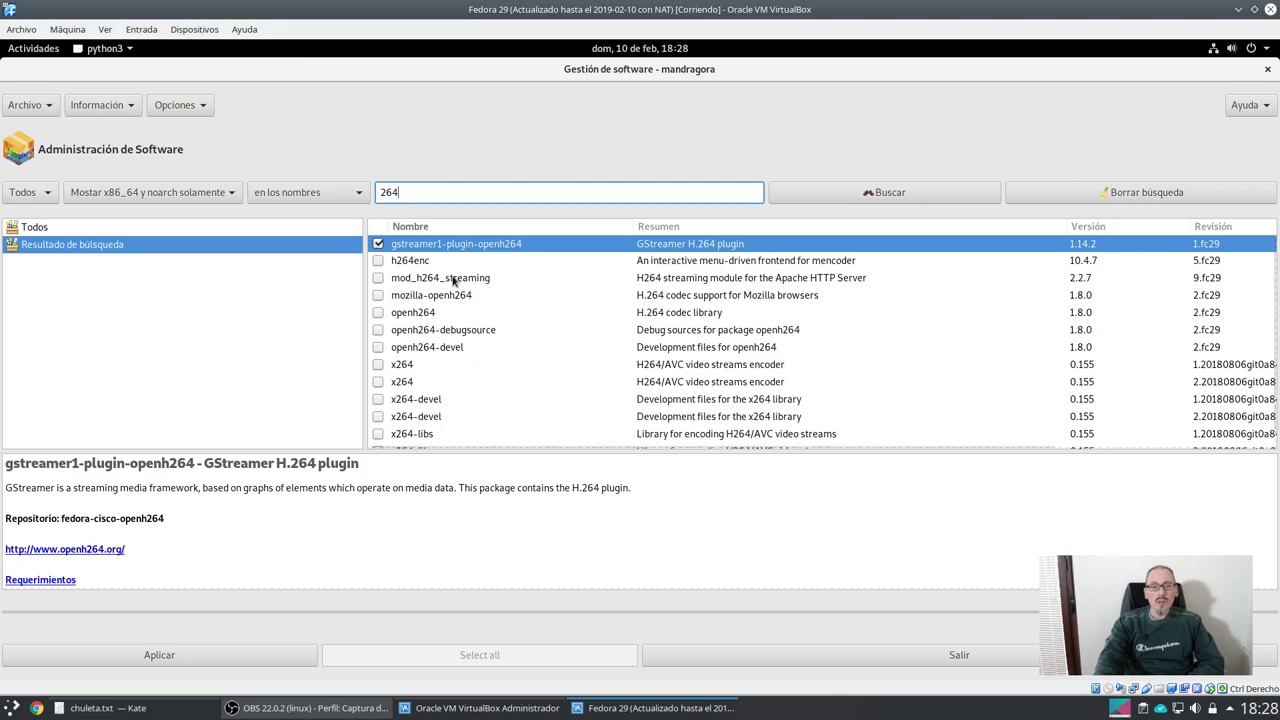
click(378, 314)
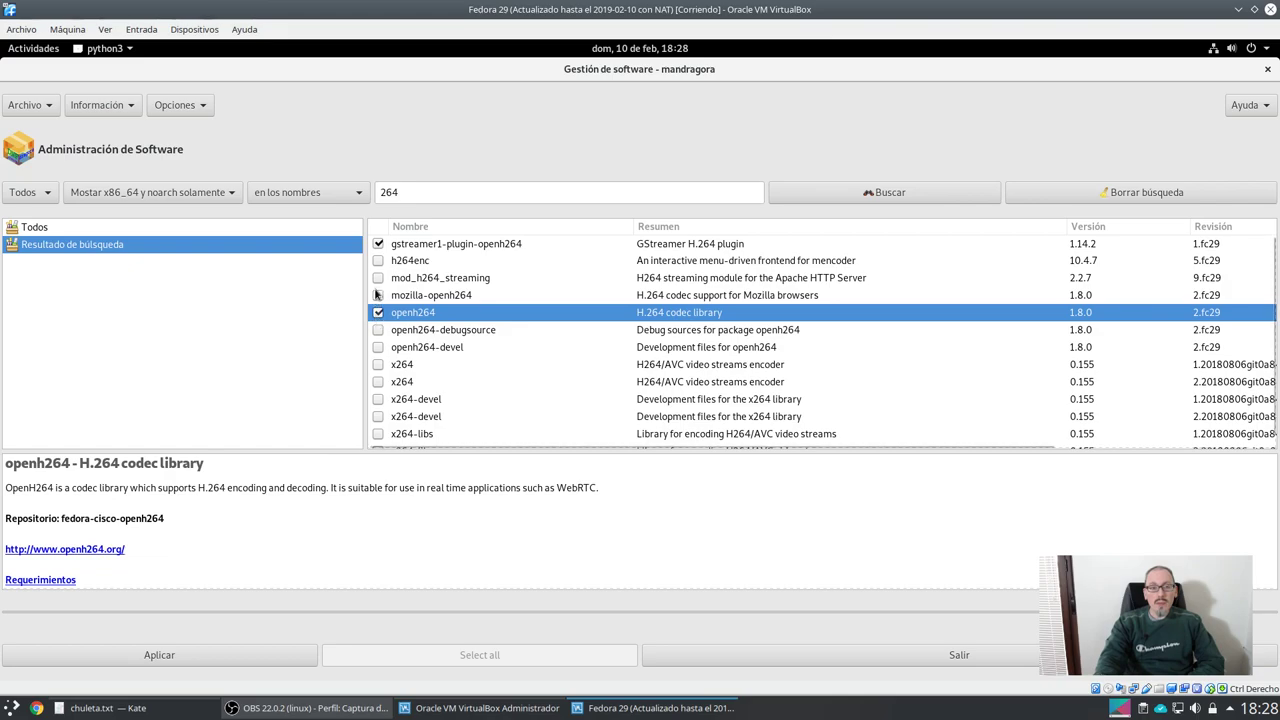
click(378, 295)
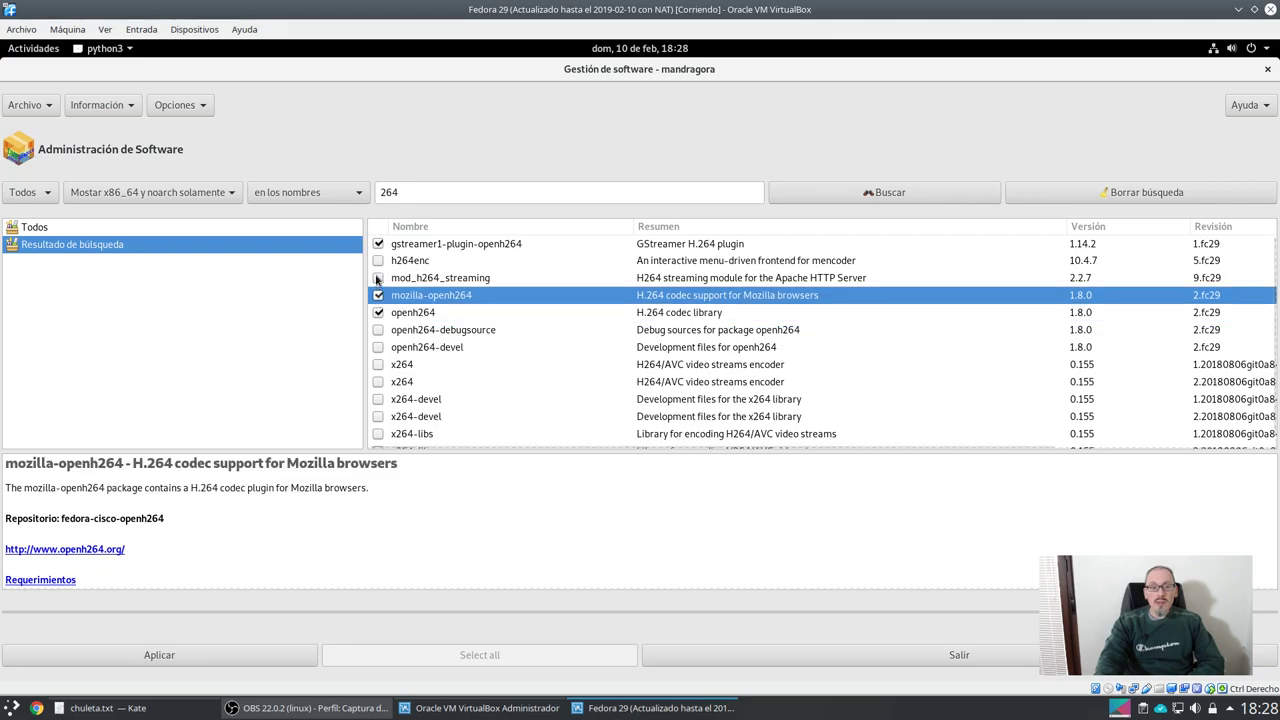
click(378, 261)
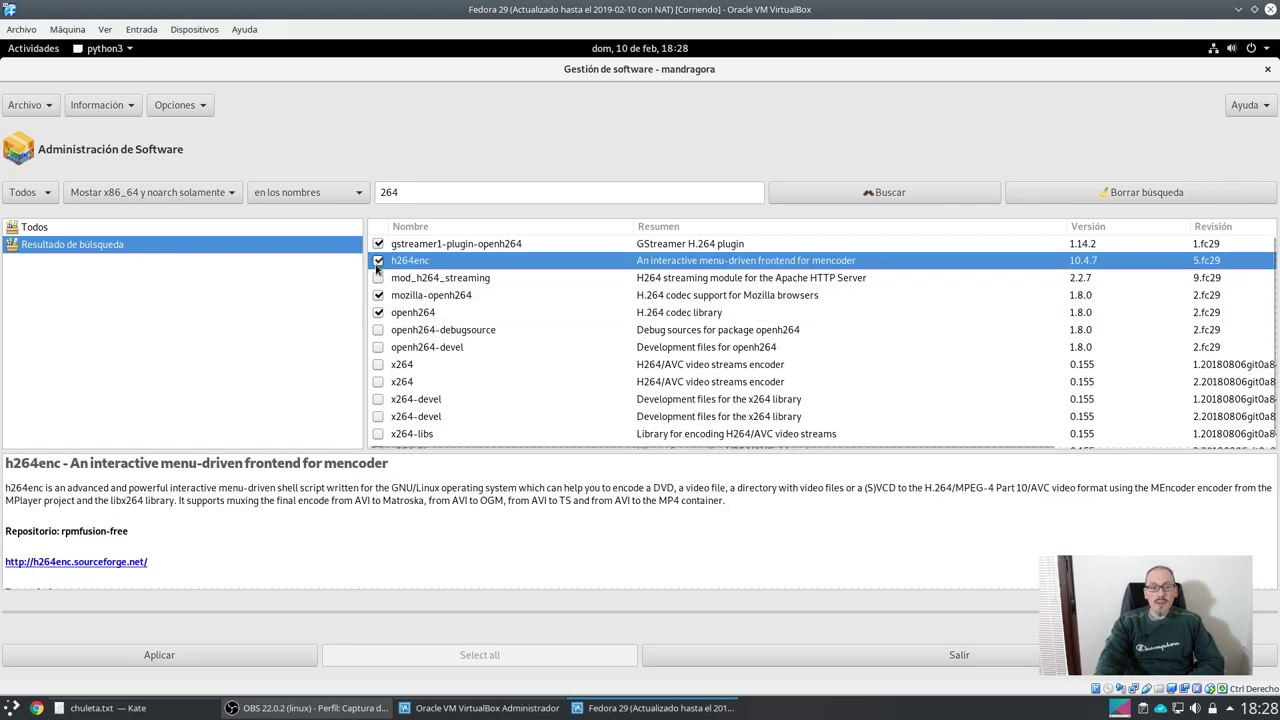
click(378, 382)
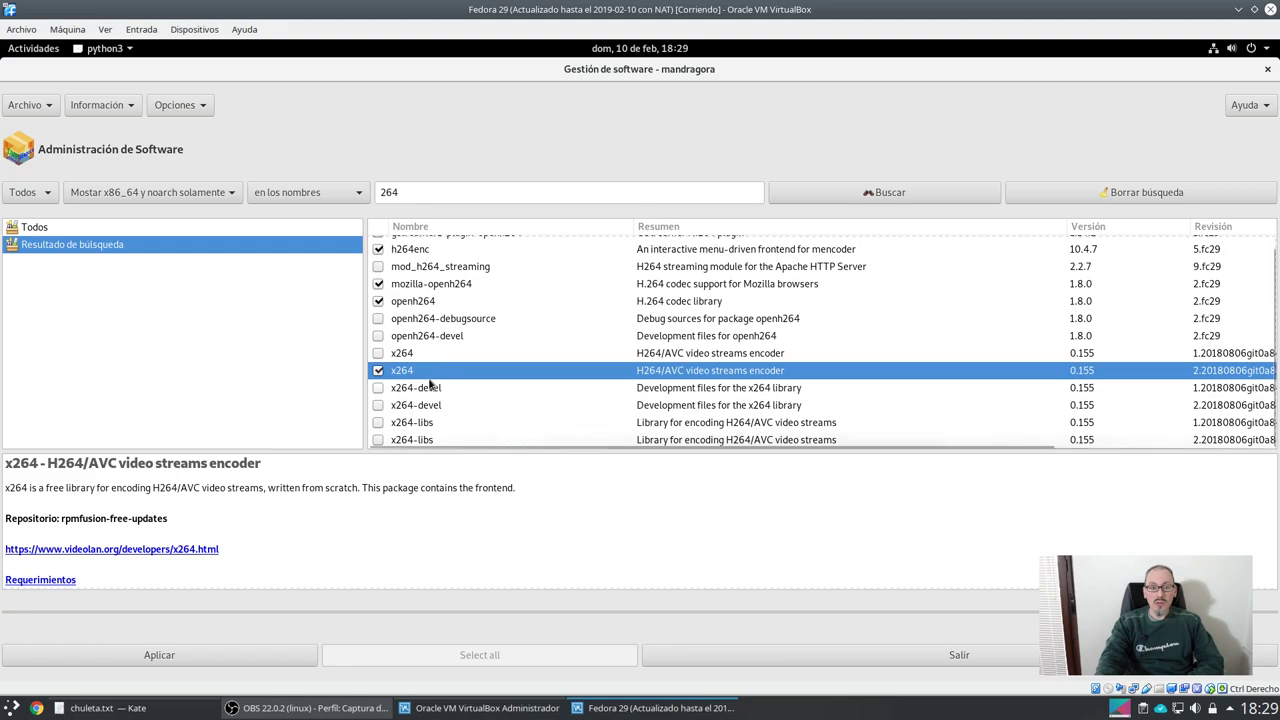
click(452, 266)
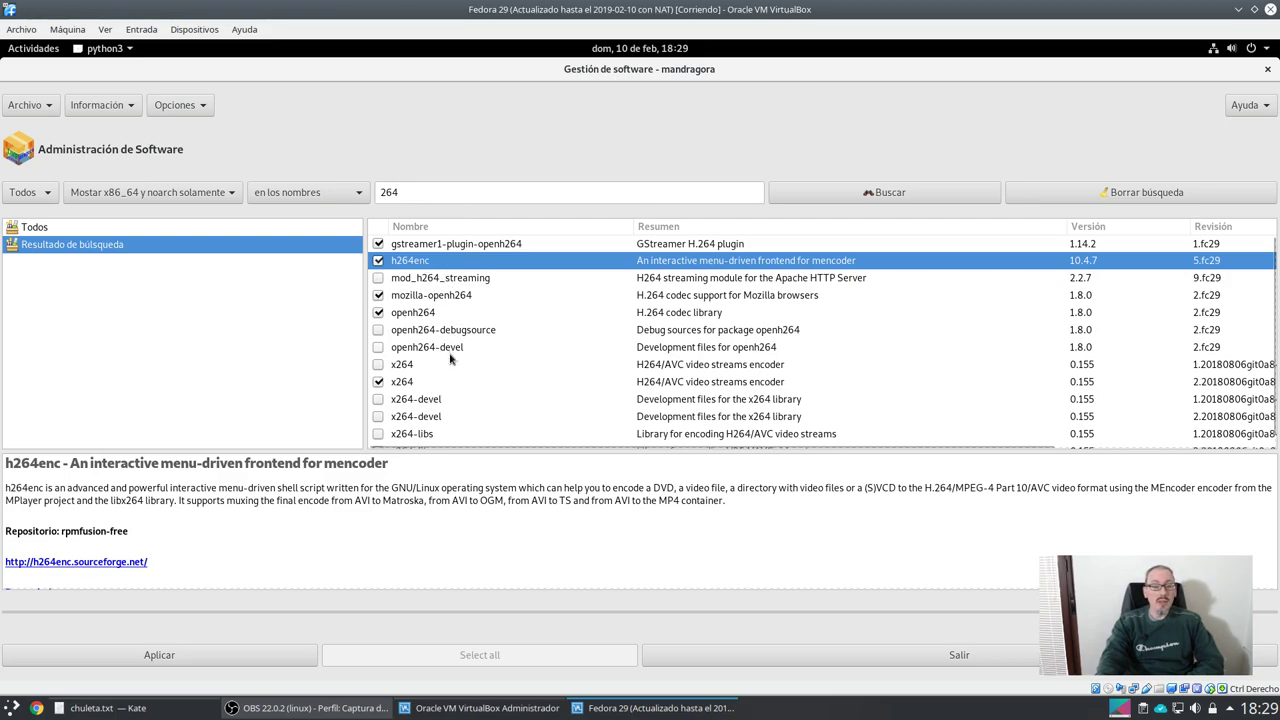
Search the package names for "265" and mark x265 and libde265 for installation
click(448, 195)
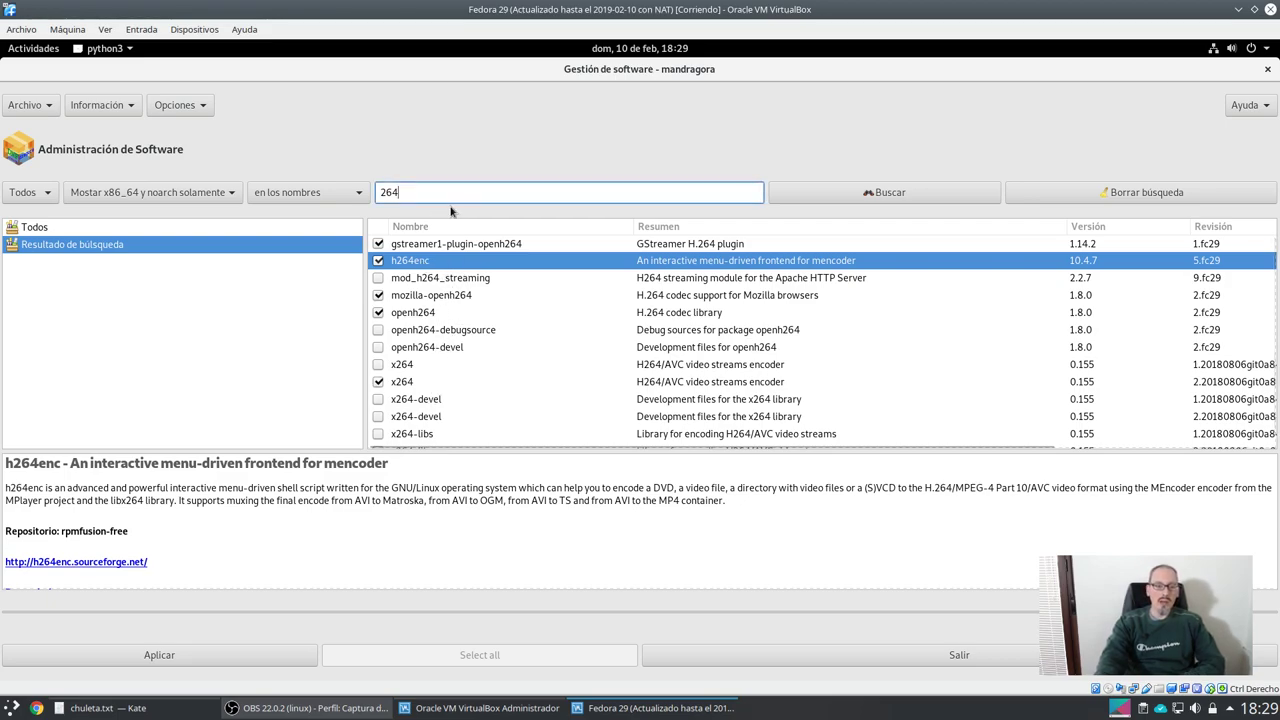
key(BackSpace)
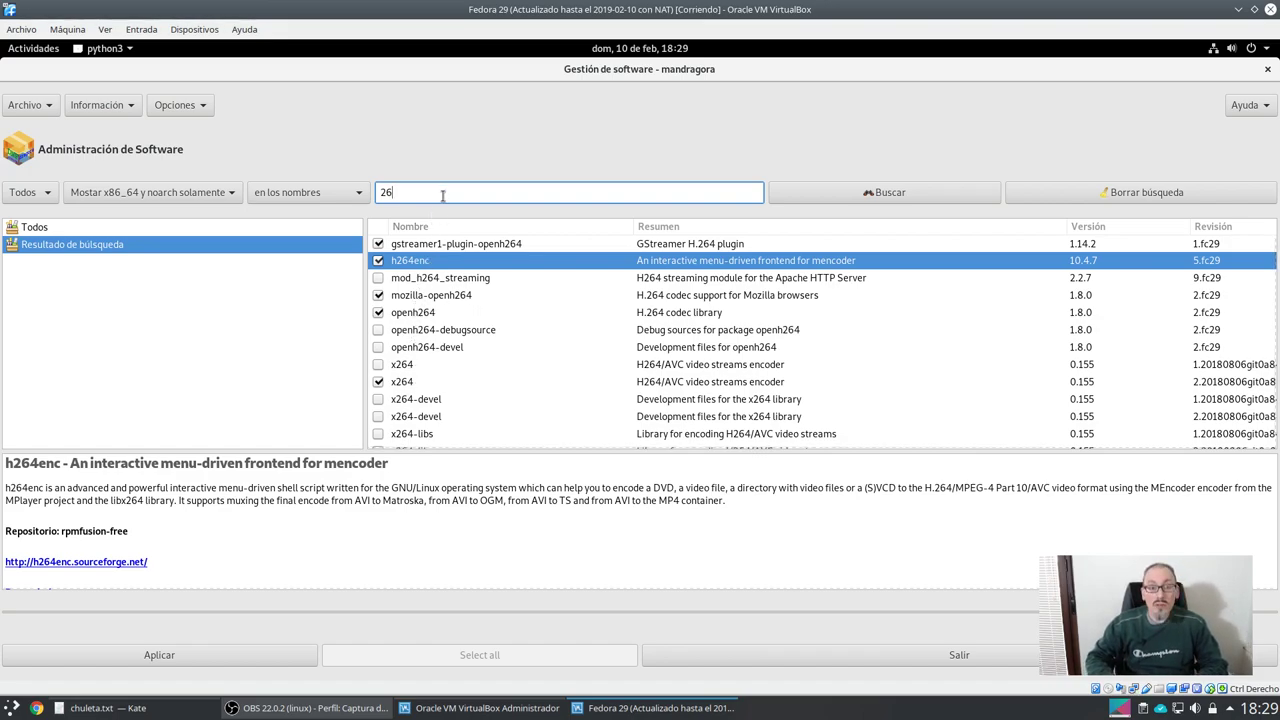
text(5)
key(Return)
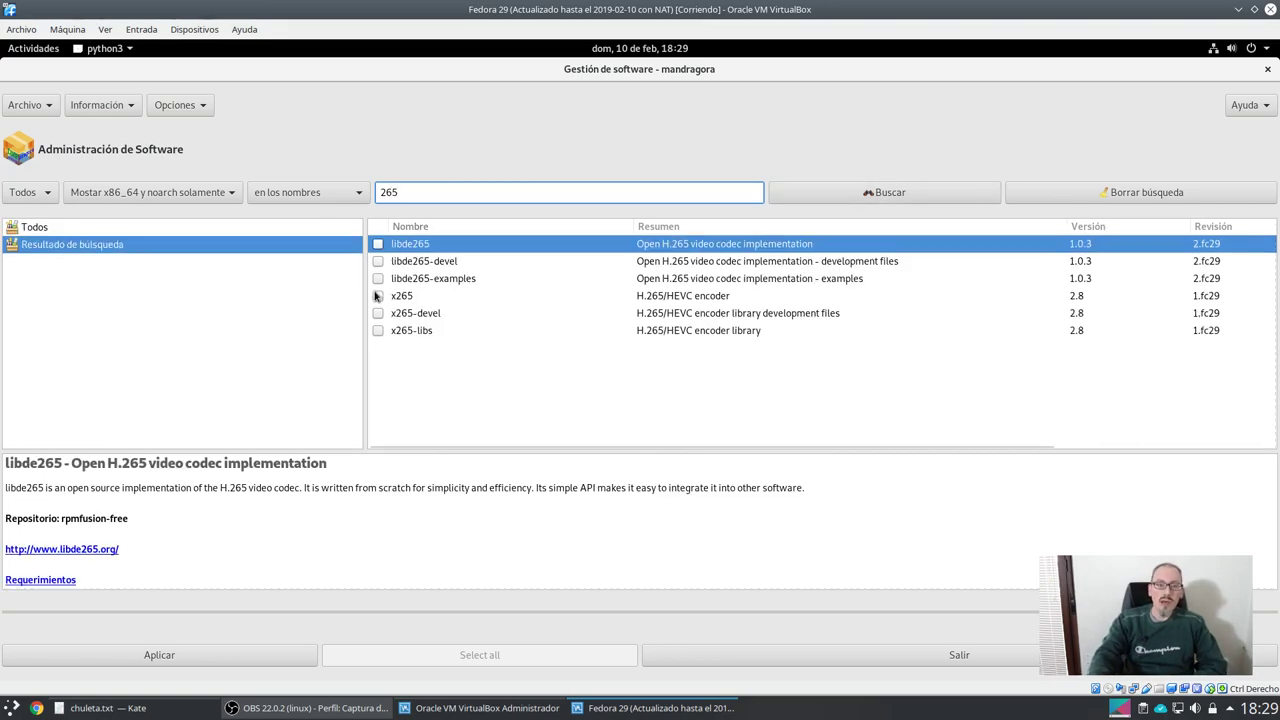
click(377, 296)
click(378, 245)
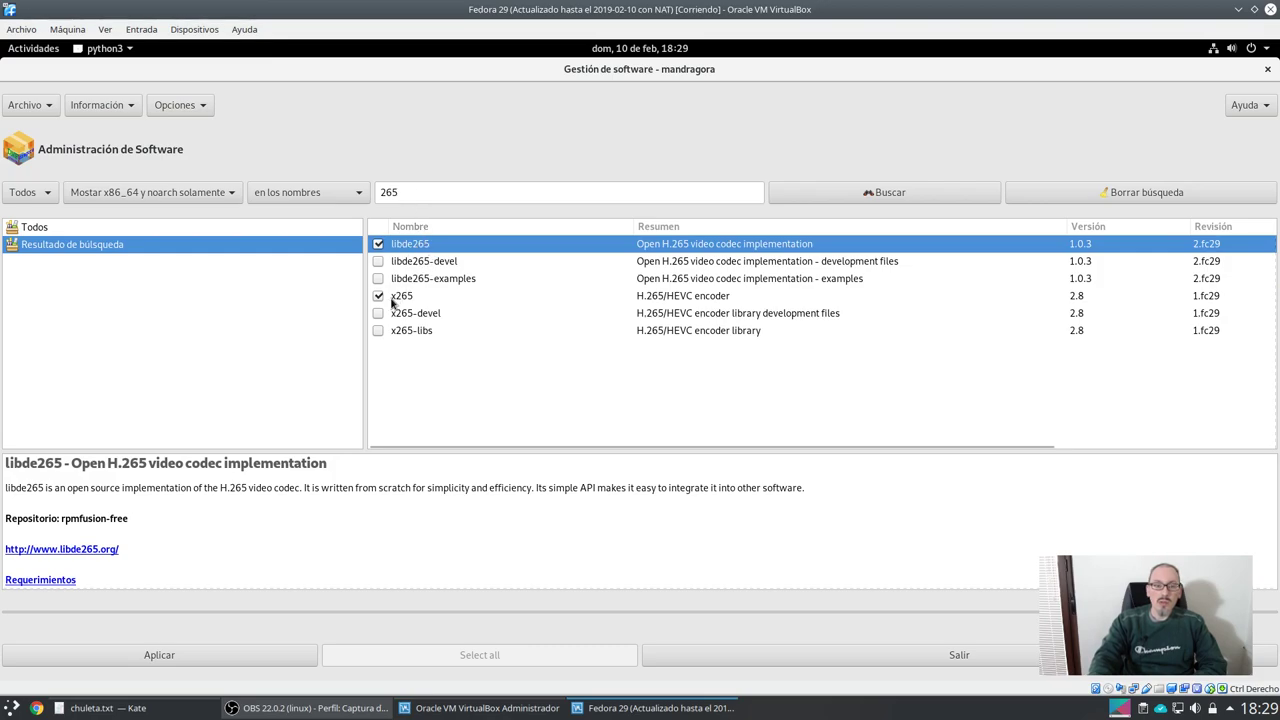
Check the package names in chuleta.txt in Kate, then search dnfdragora for "ffmpeg28" to review the compat-ffmpeg28 selection
double_click(413, 193)
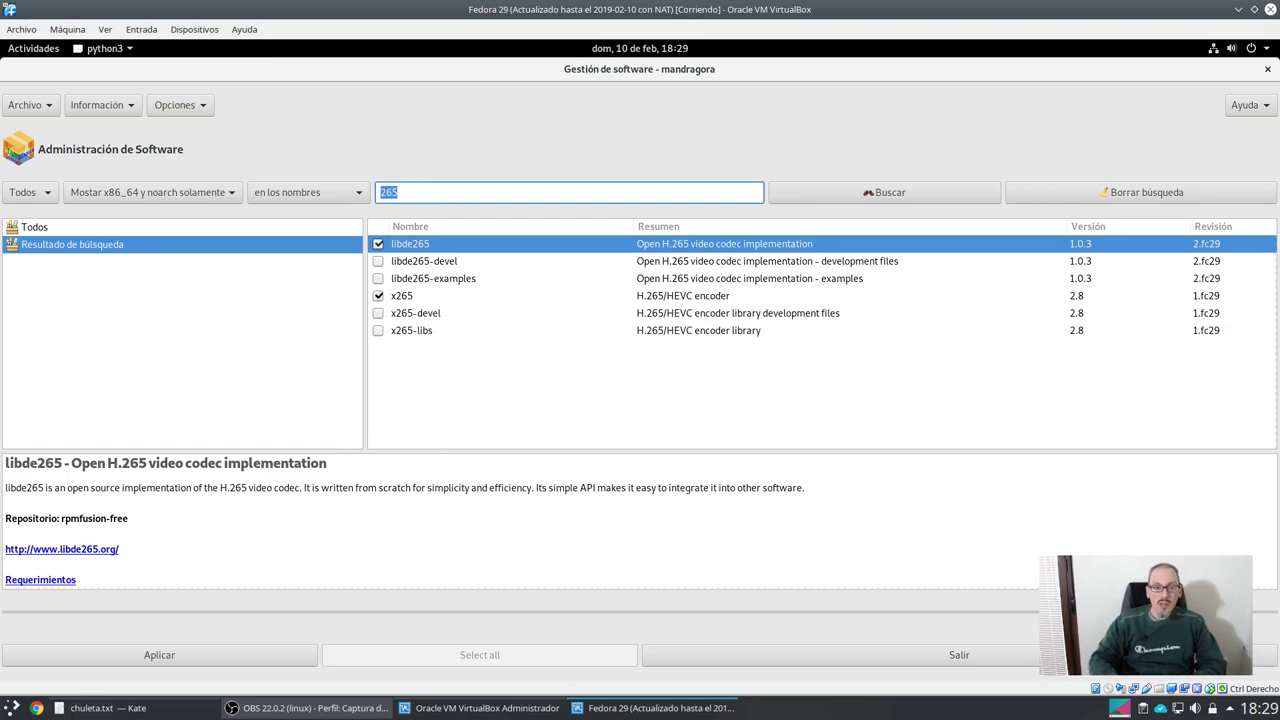
key(BackSpace)
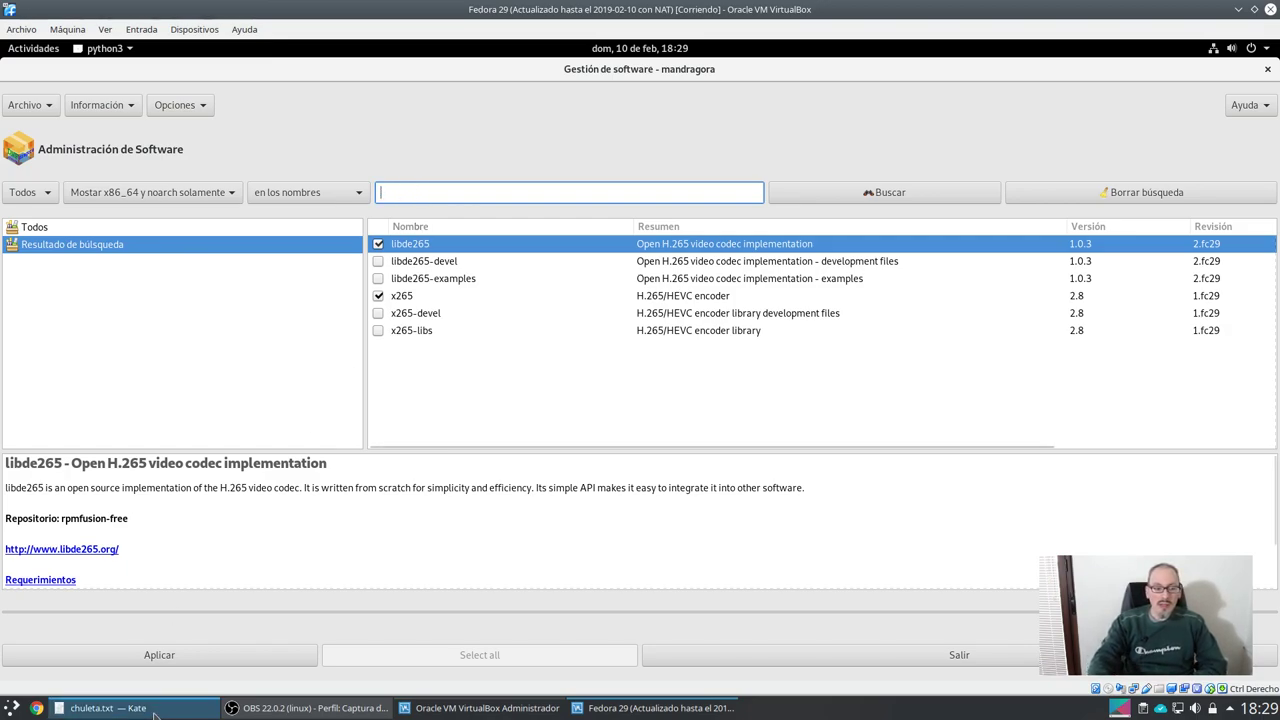
click(108, 708)
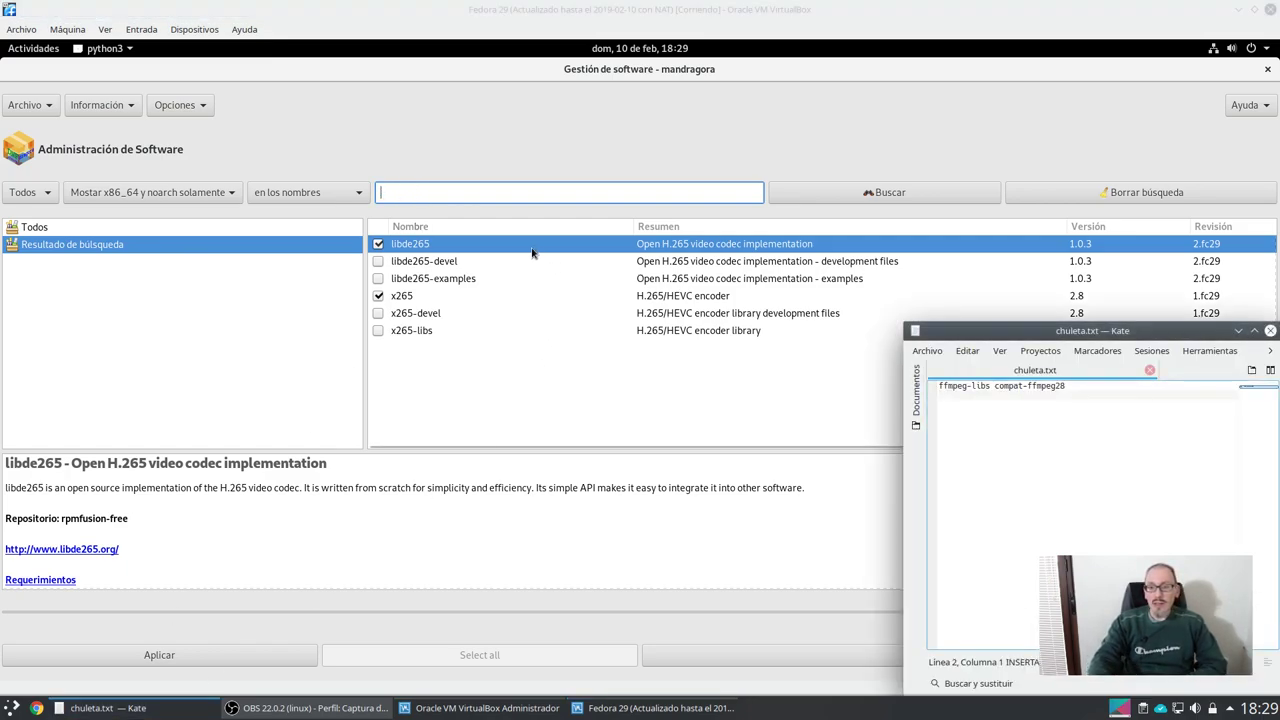
click(496, 192)
text(ffmpeg28)
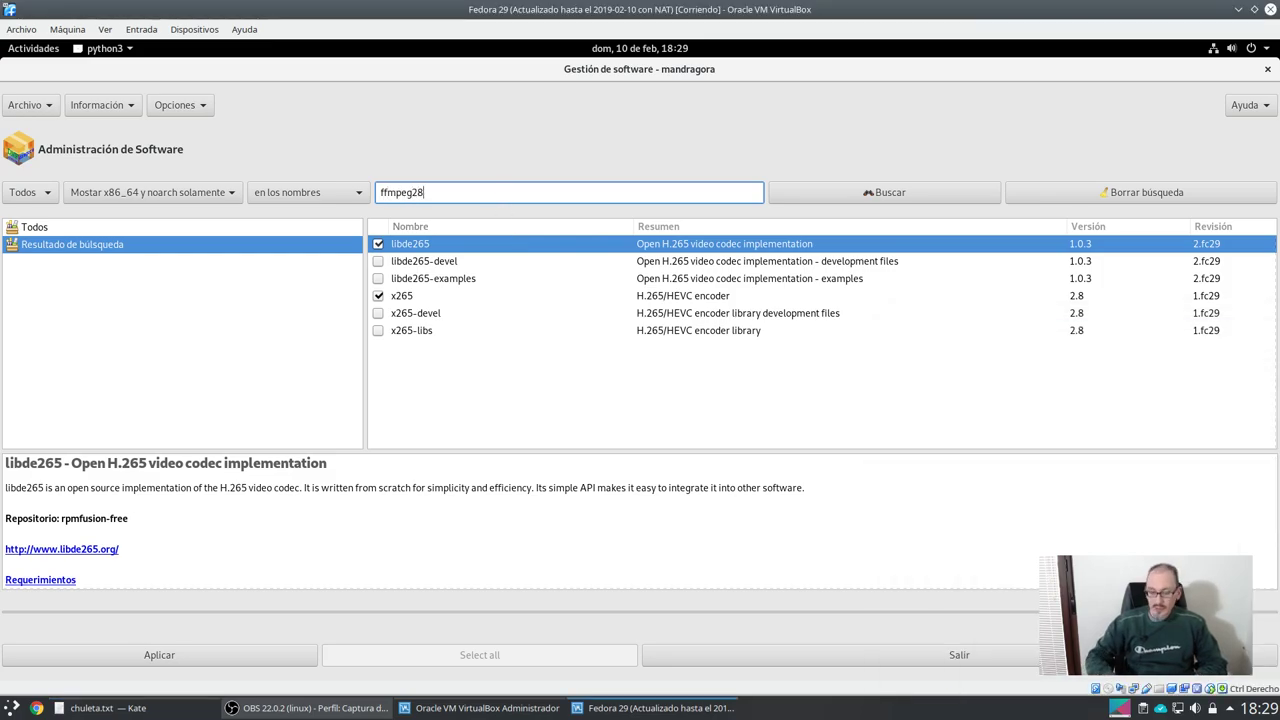
key(Return)
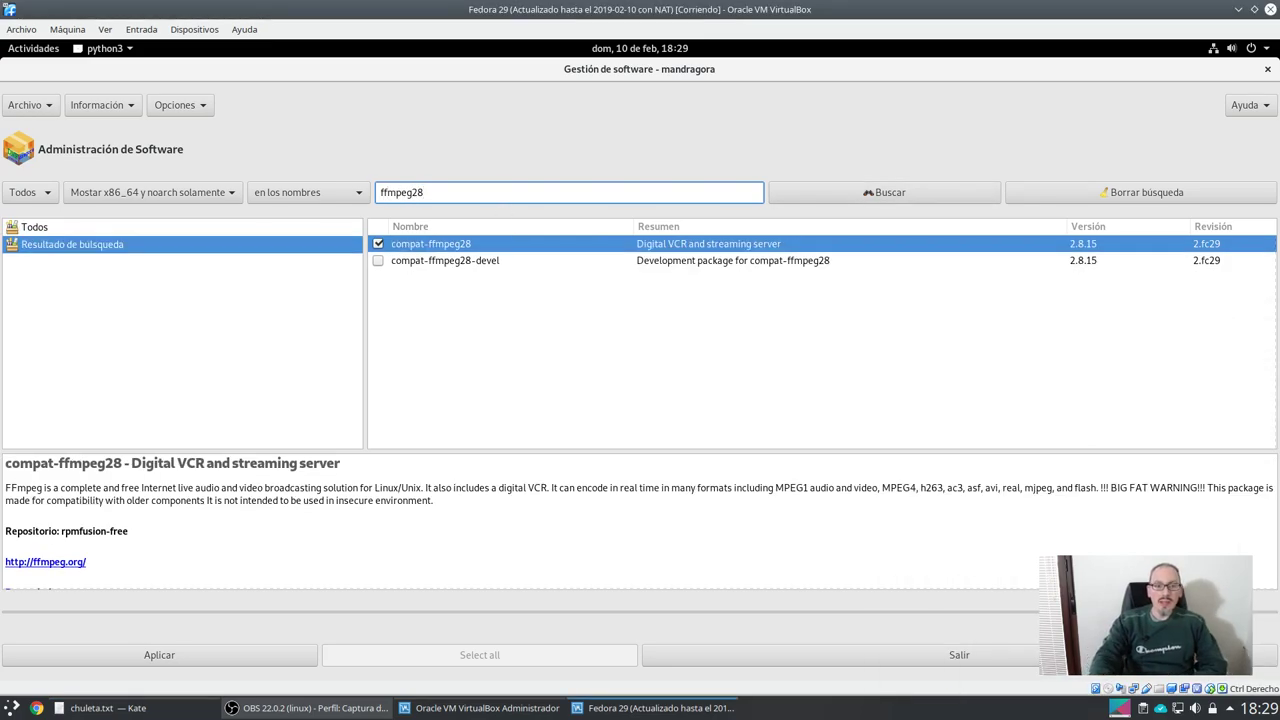
Search the package names for "audacious" and mark version 3.10.1 of audacious, audacious-plugins-amidi and audacious-plugins-exotic for installation
double_click(480, 192)
key(BackSpace)
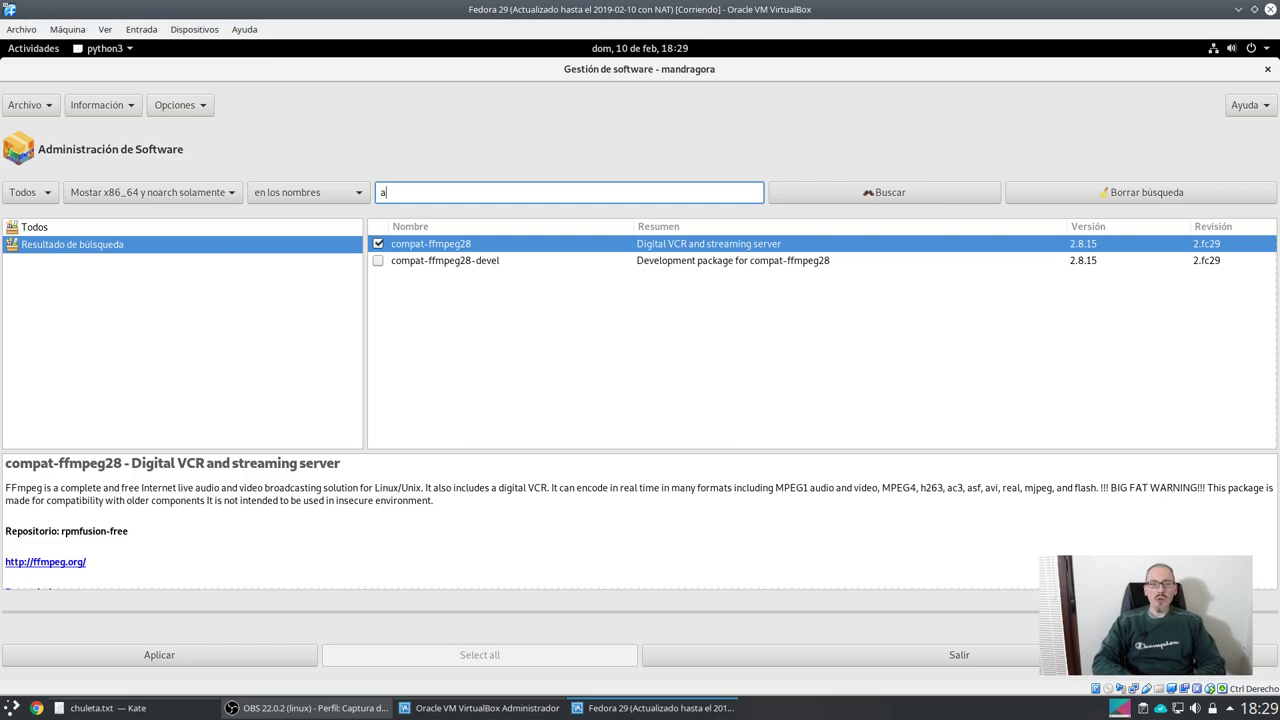
key(Return)
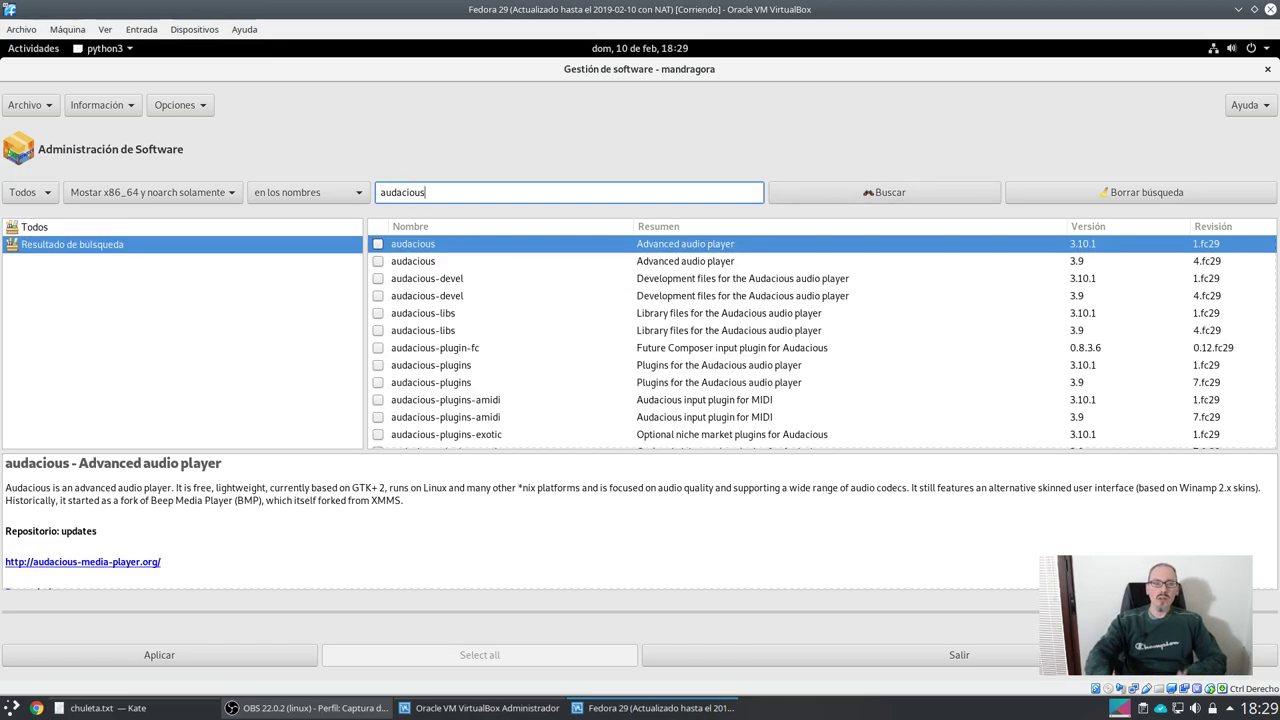
click(379, 248)
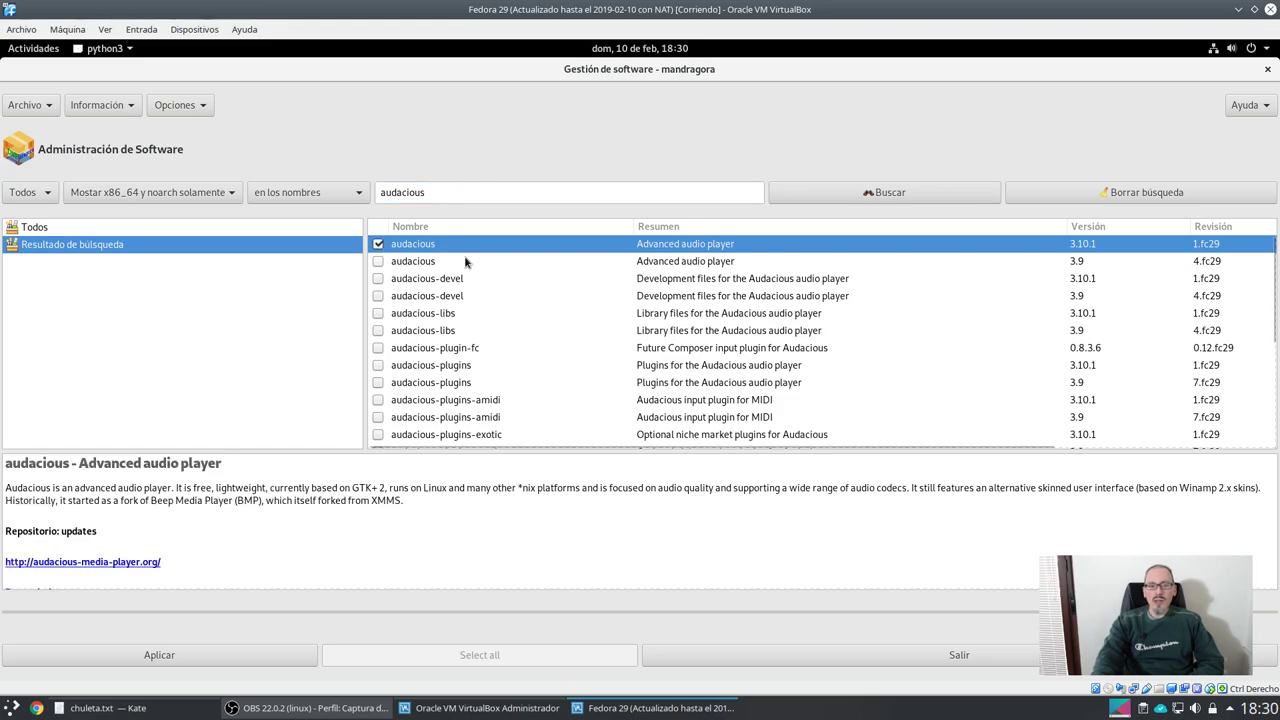
scroll(433, 383, down, 2)
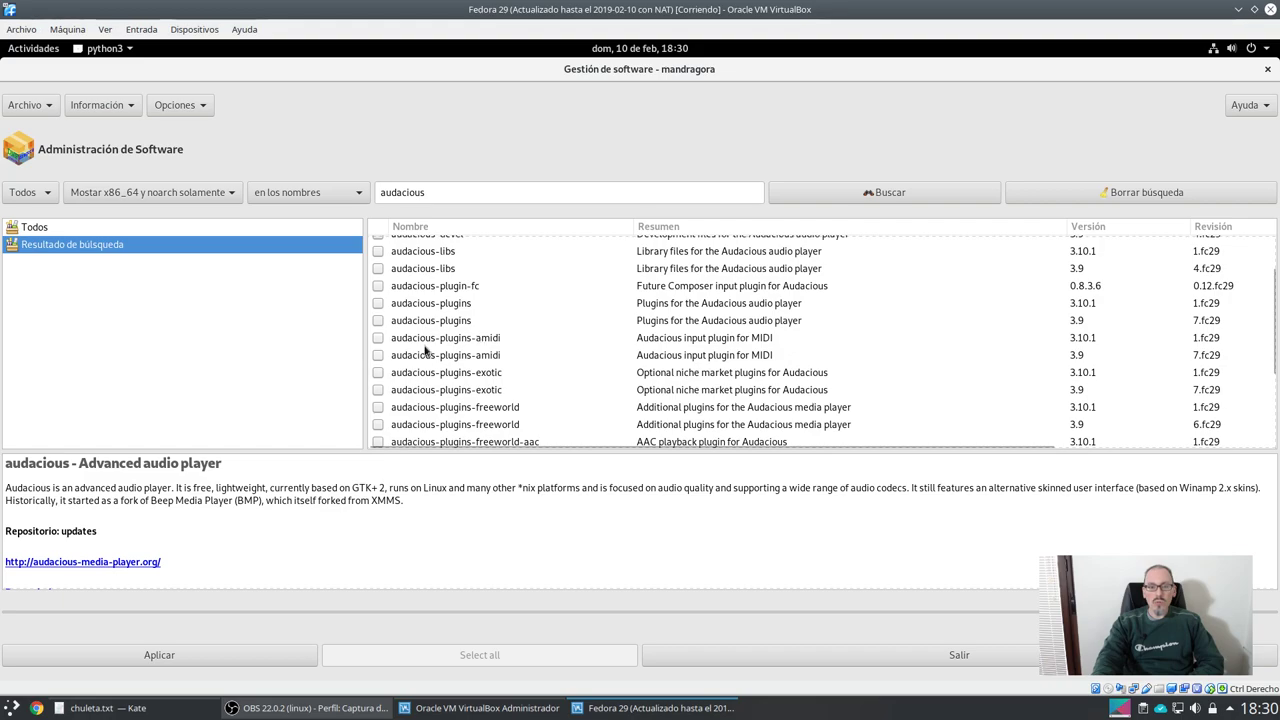
click(377, 338)
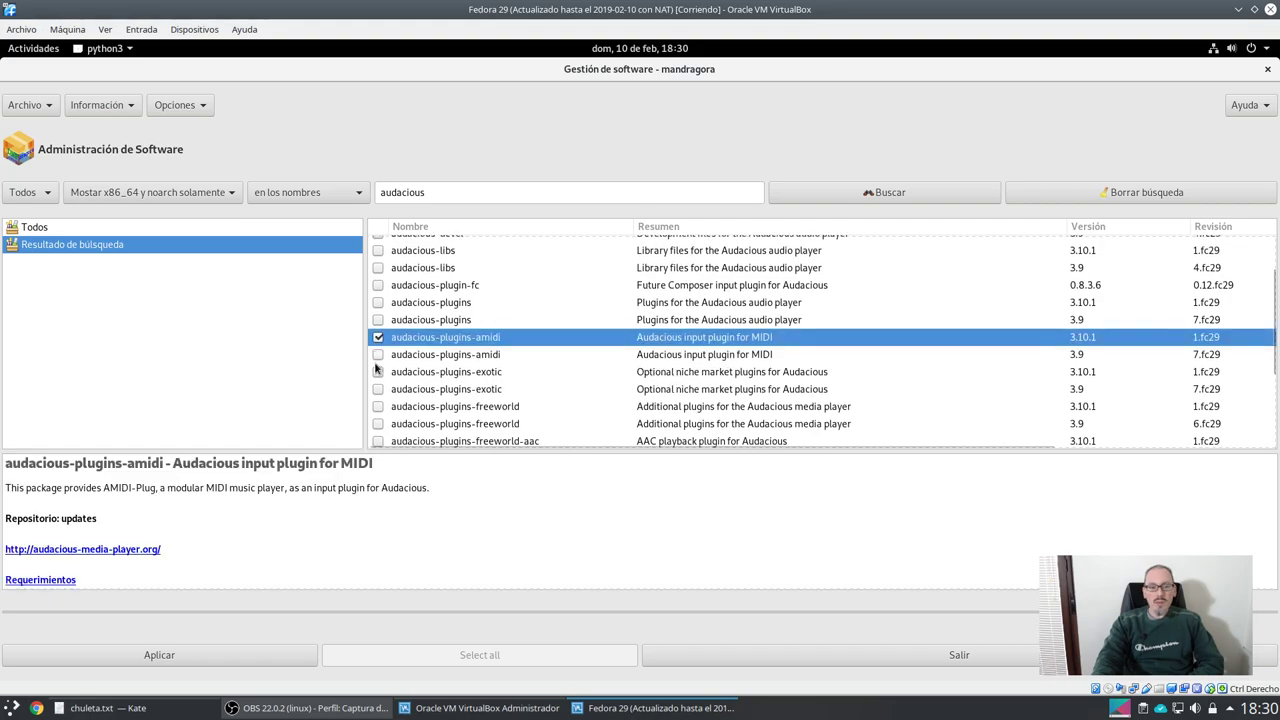
click(378, 372)
Mark version 3.10.1 of audacious-plugins-freeworld and its aac, ffaudio and mms plugins for installation, then review the selection
click(378, 406)
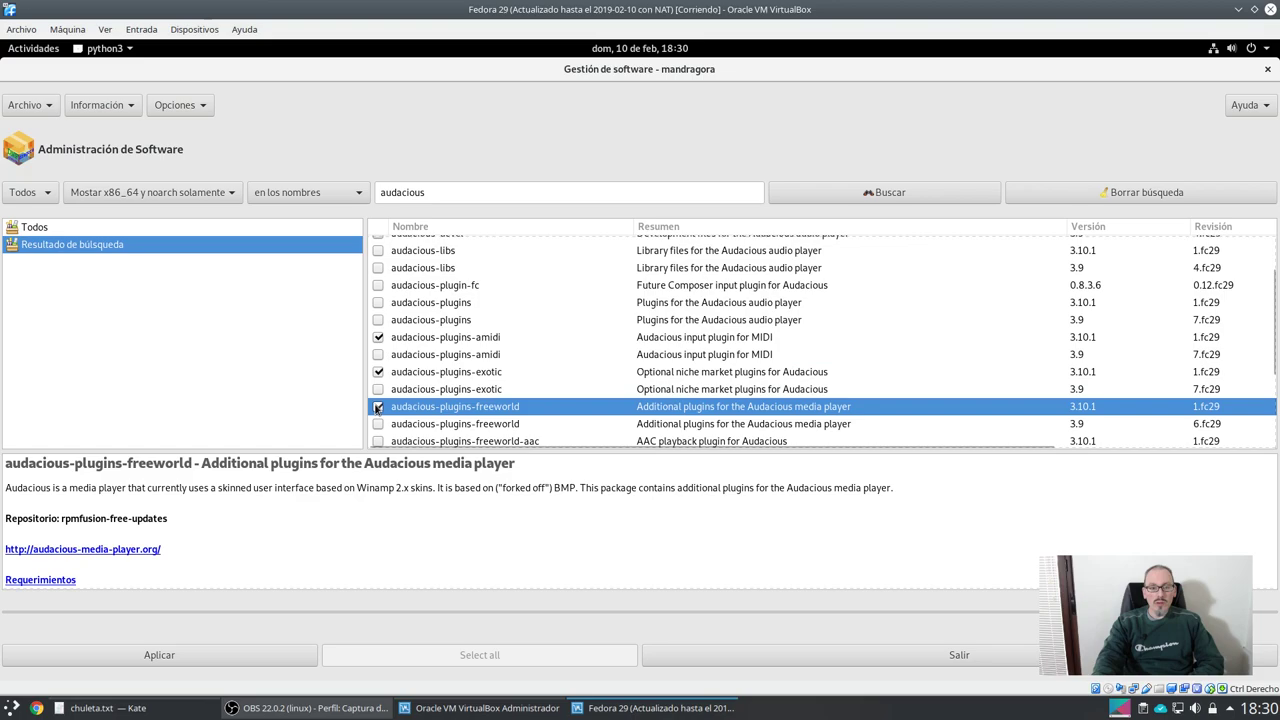
scroll(379, 400, down, 2)
click(378, 379)
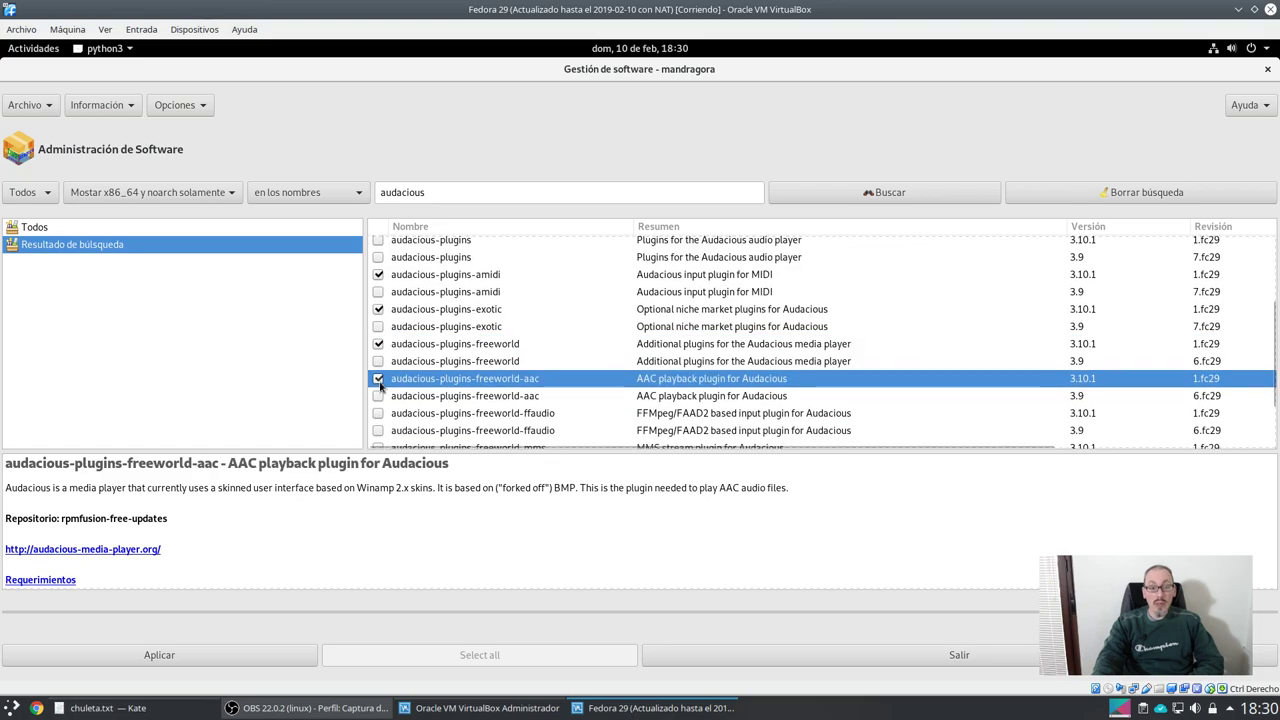
click(378, 413)
scroll(380, 418, down, 2)
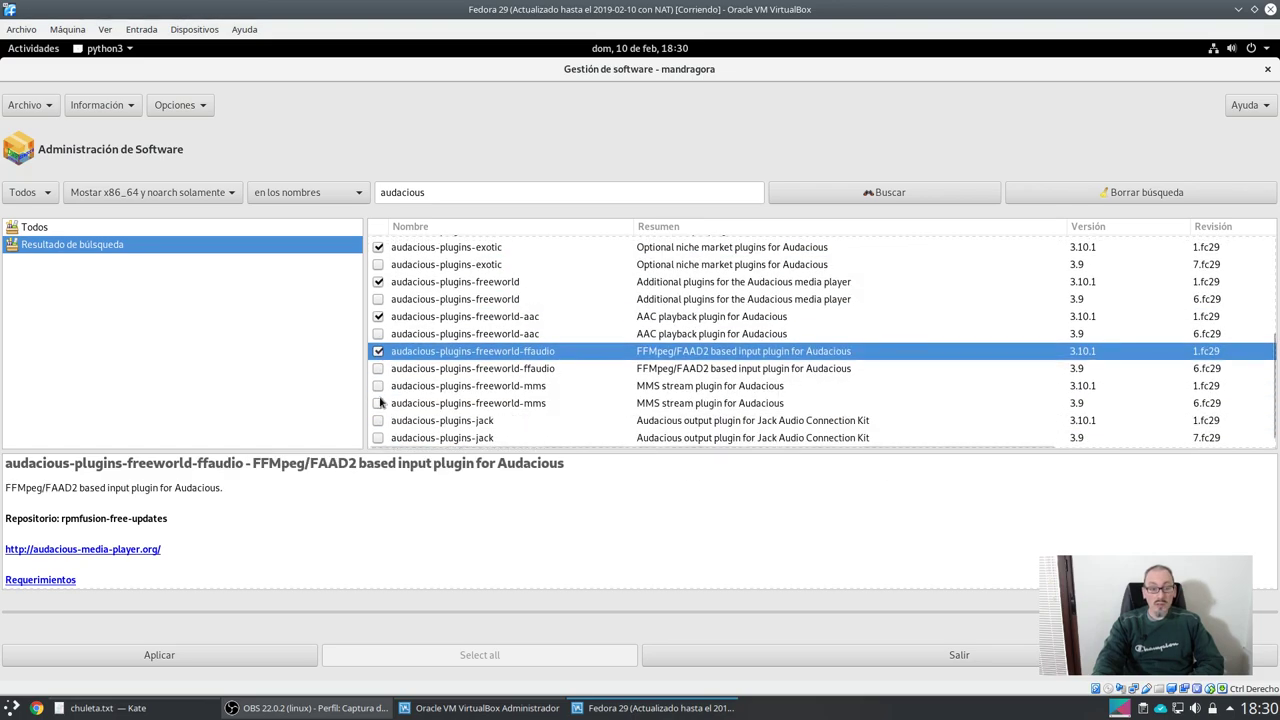
click(378, 385)
scroll(507, 384, up, 5)
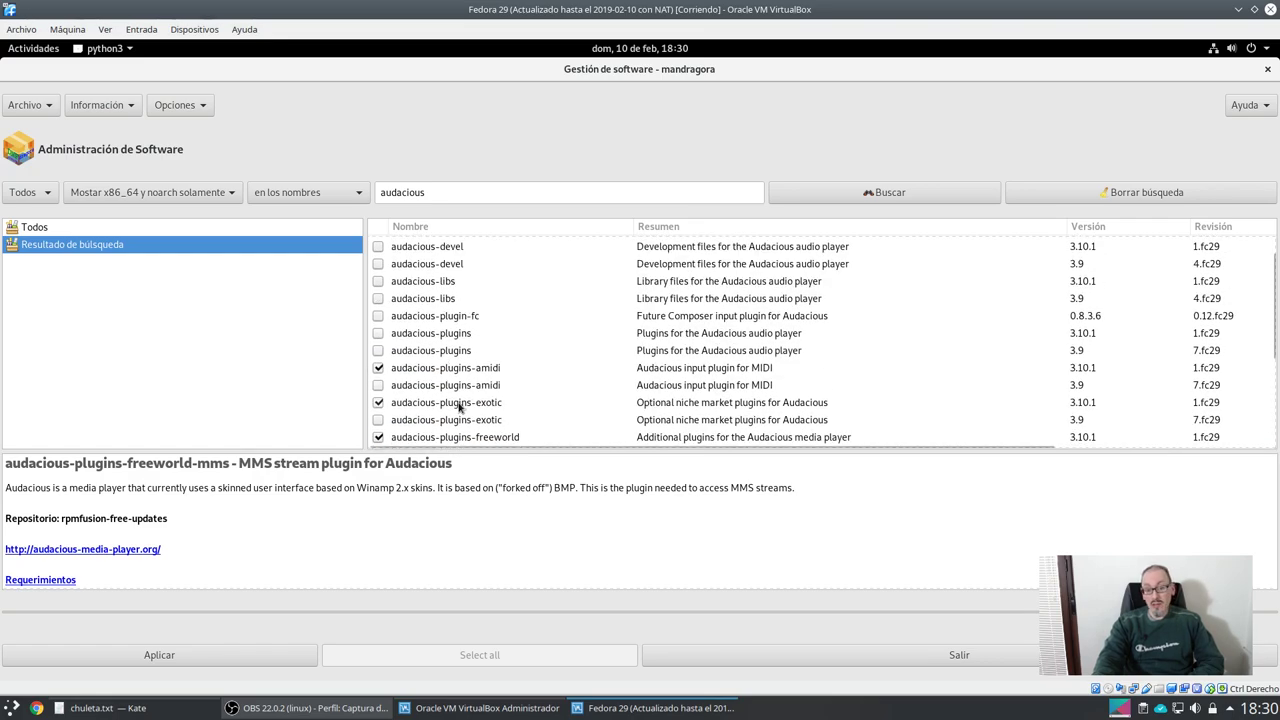
scroll(533, 390, down, 4)
scroll(533, 390, up, 5)
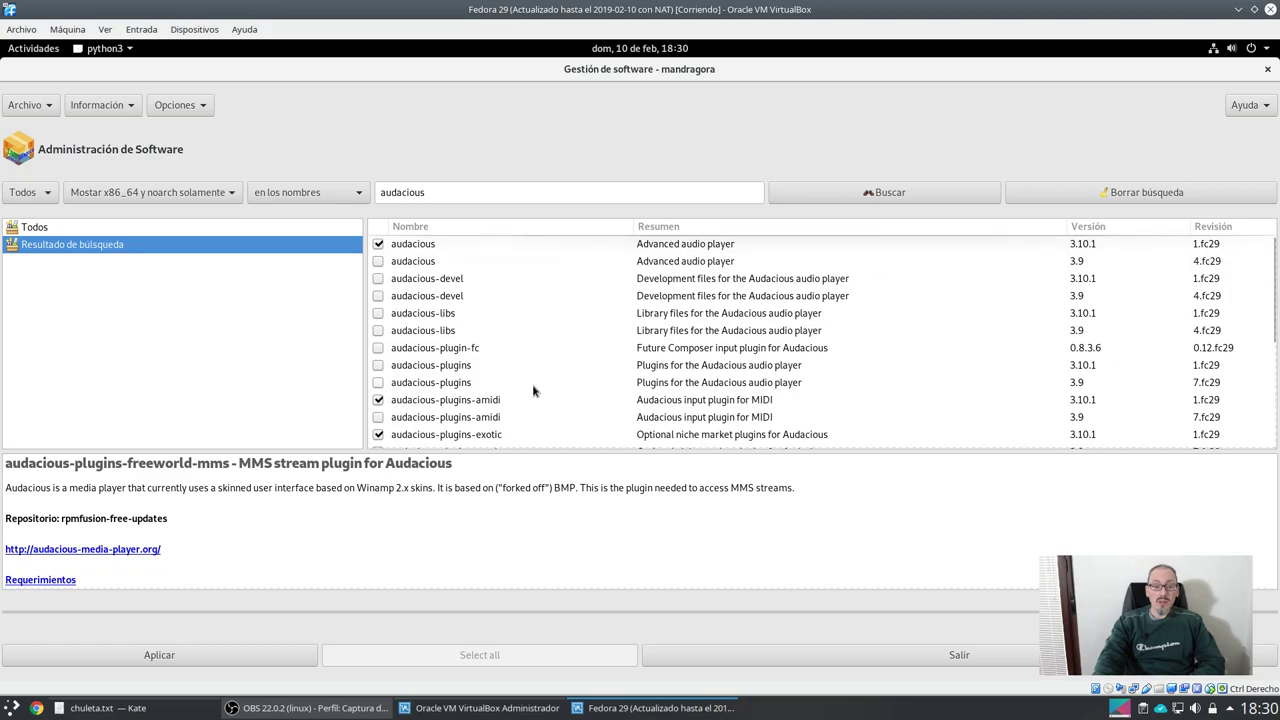
Search the package names for "k3b" and mark k3b and k3b-extras-freeworld for installation
double_click(475, 193)
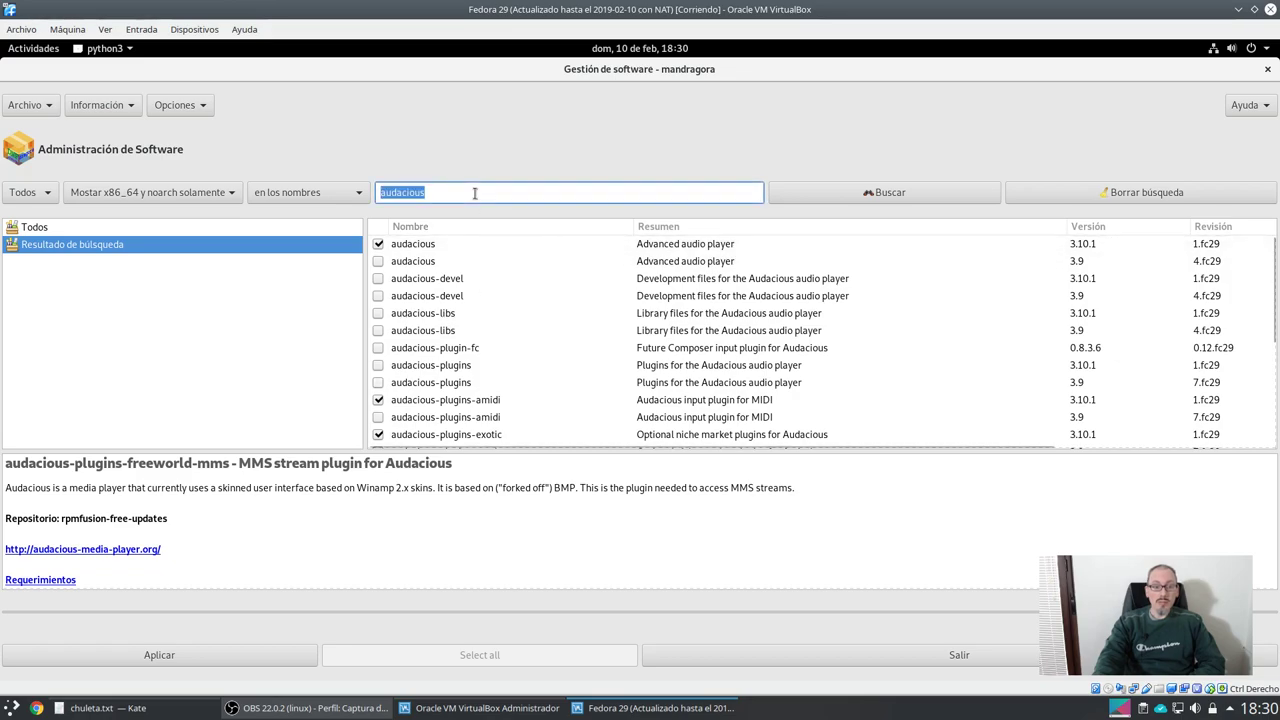
text(k3b)
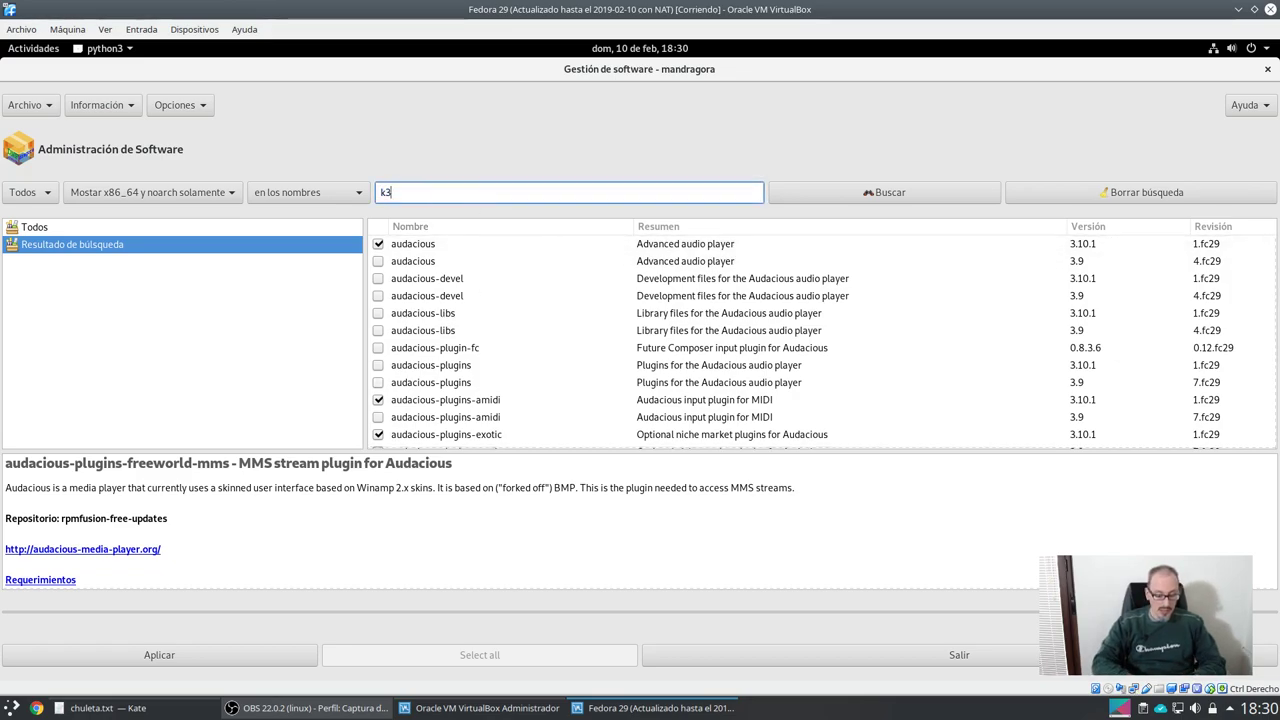
click(832, 197)
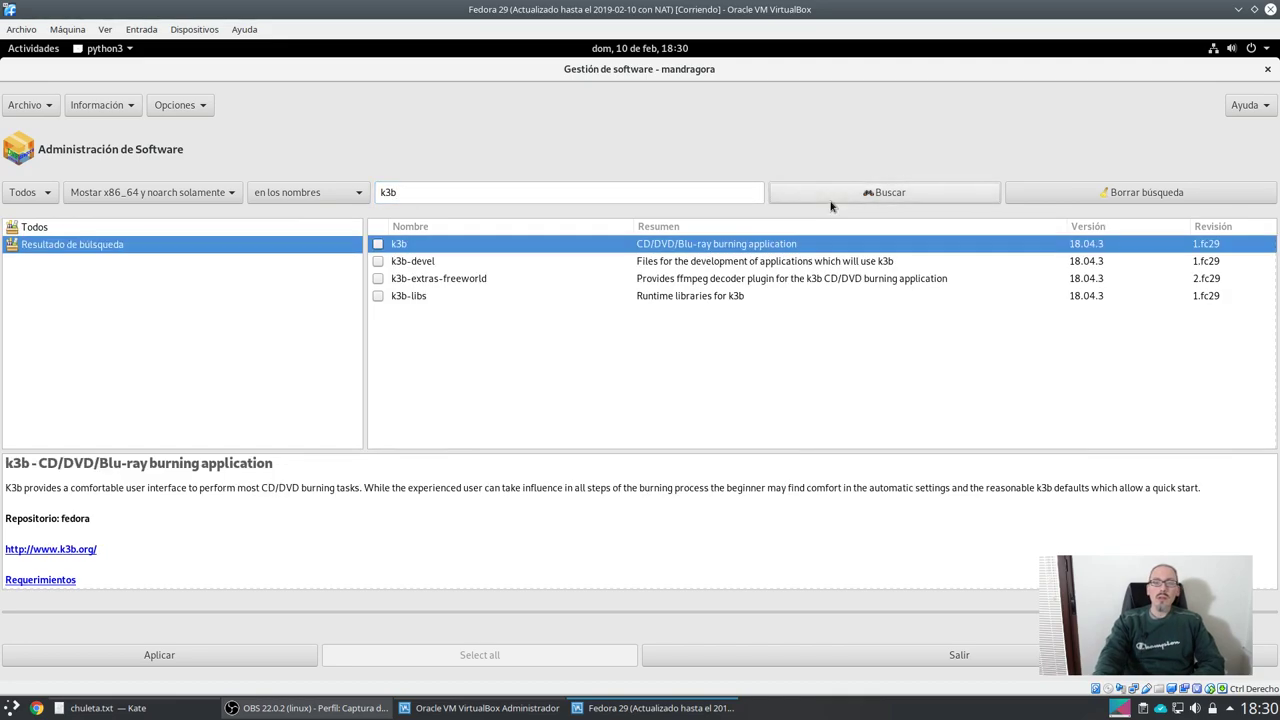
click(378, 247)
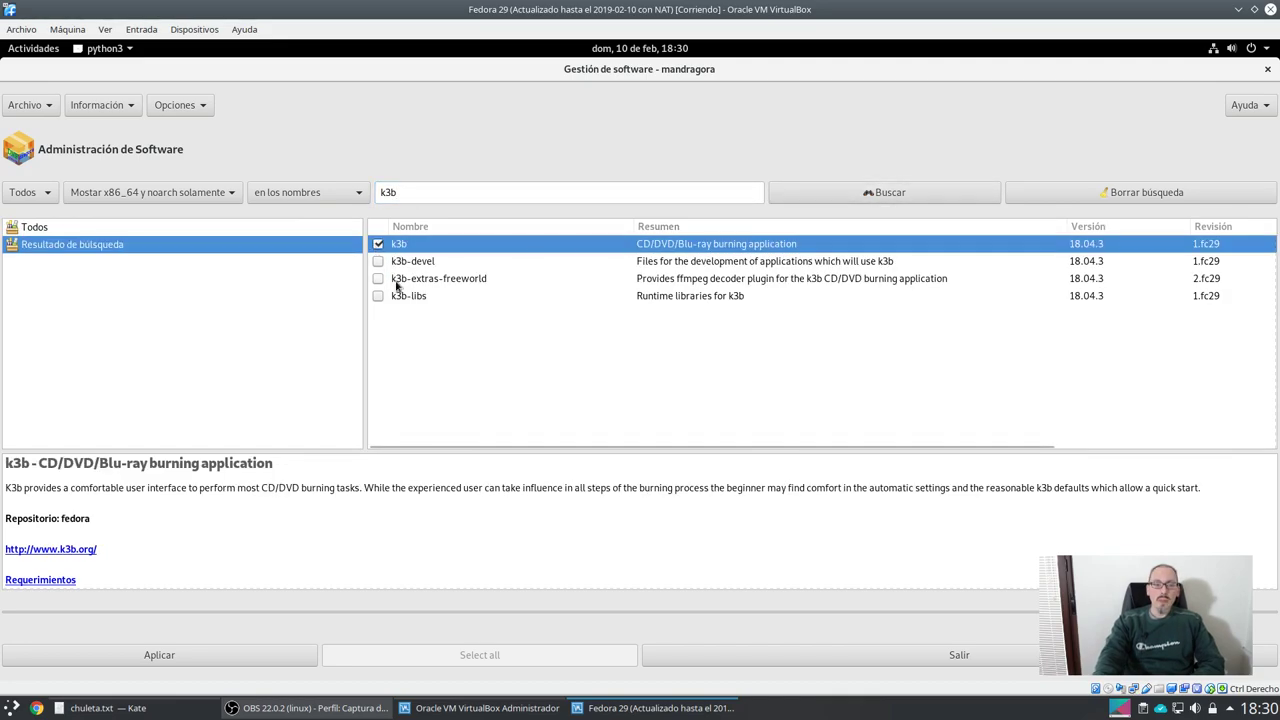
click(400, 286)
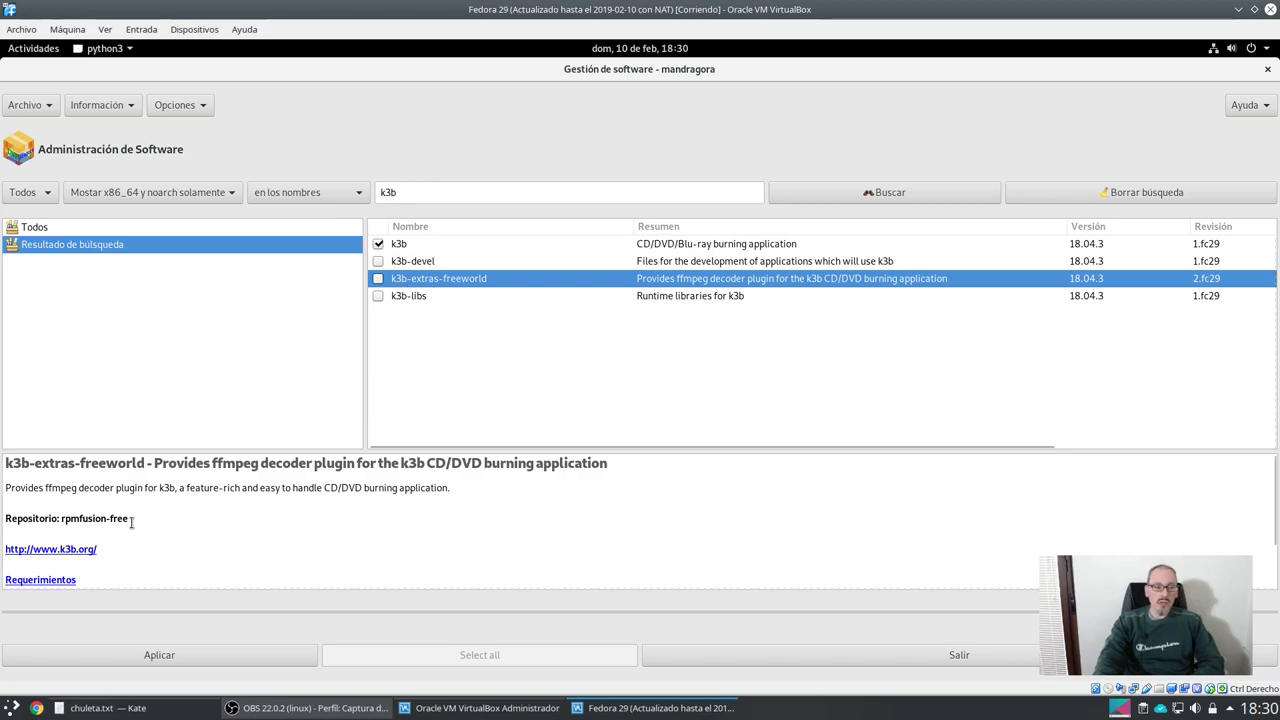
click(377, 279)
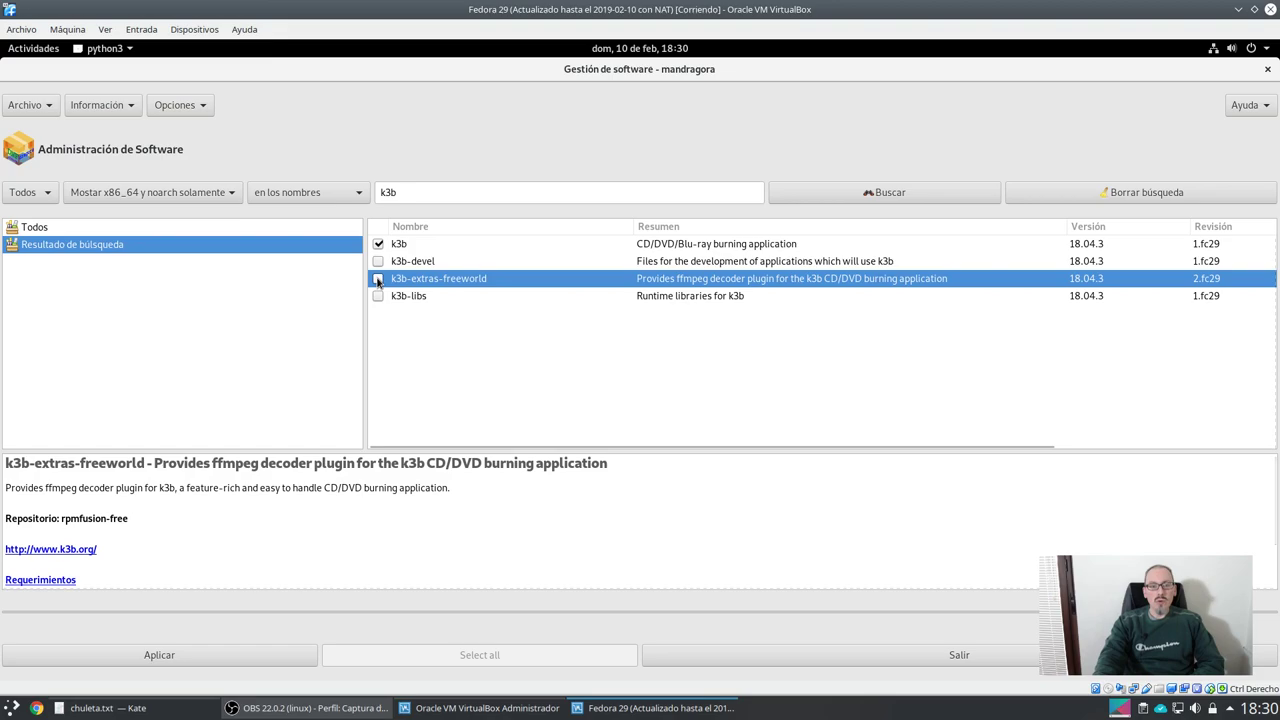
Search the package names for "normalize" and mark the normalize audio volume tool for installation
double_click(433, 194)
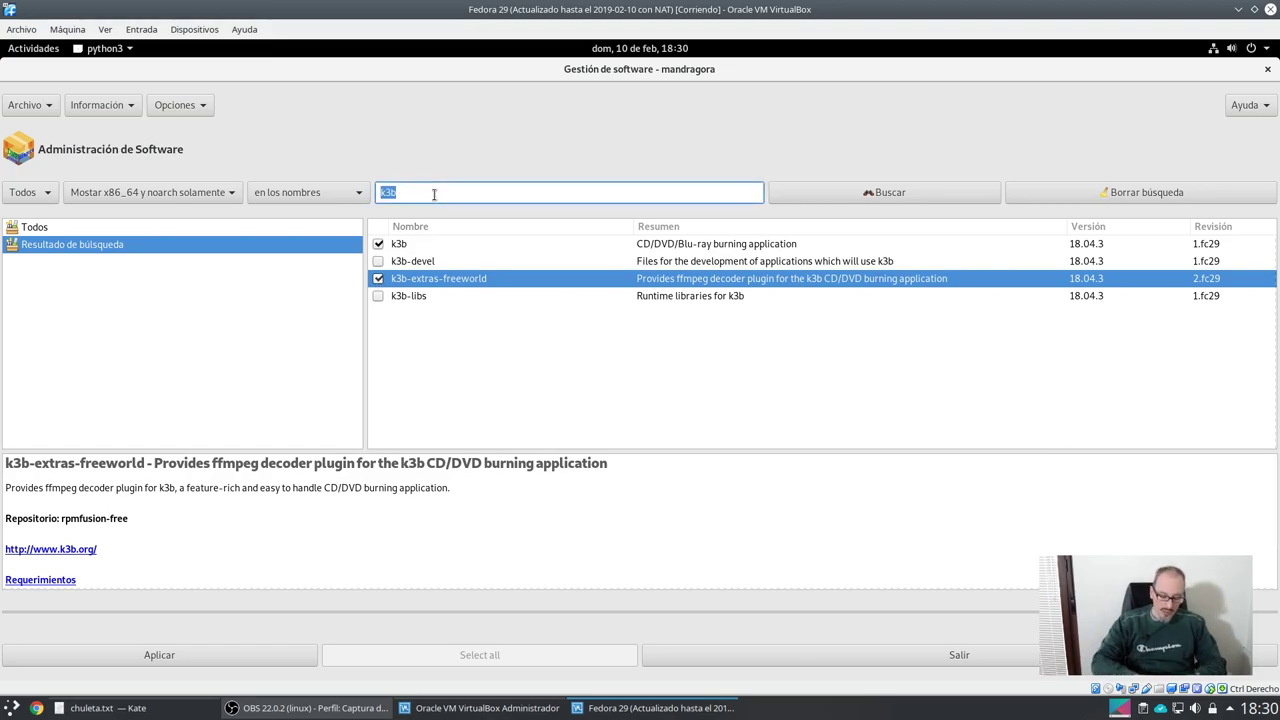
text(normalize)
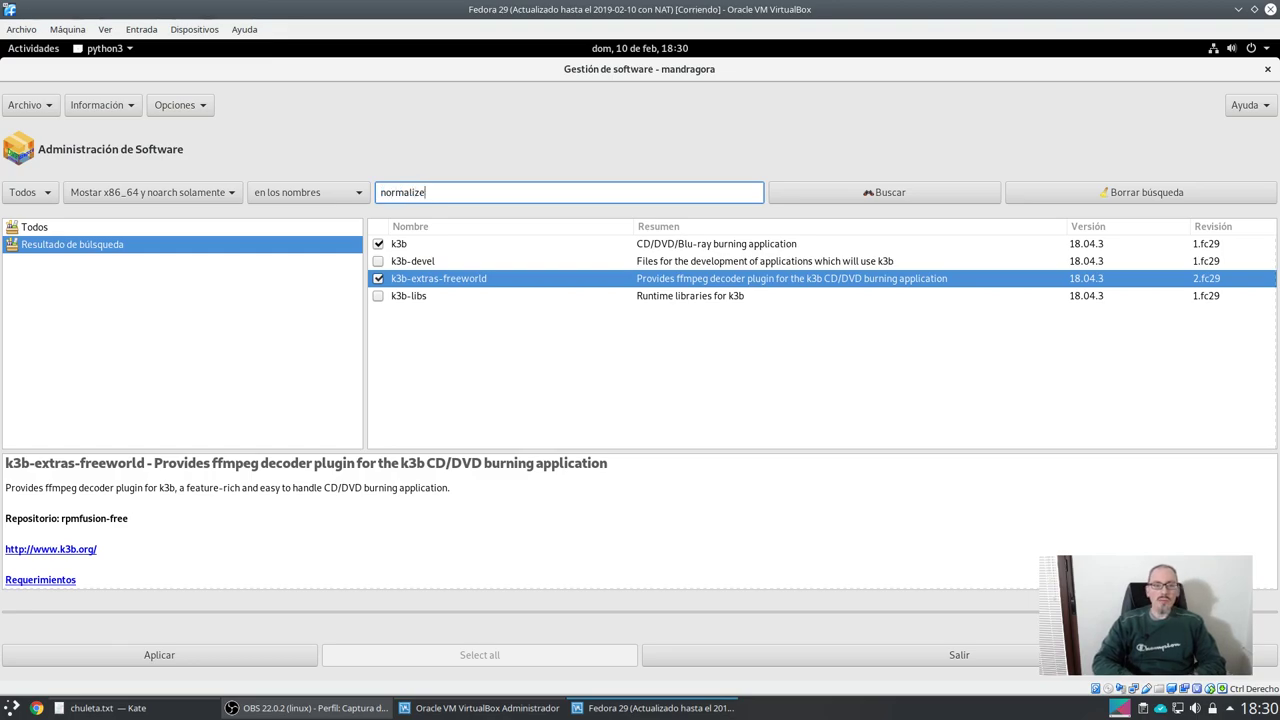
click(776, 196)
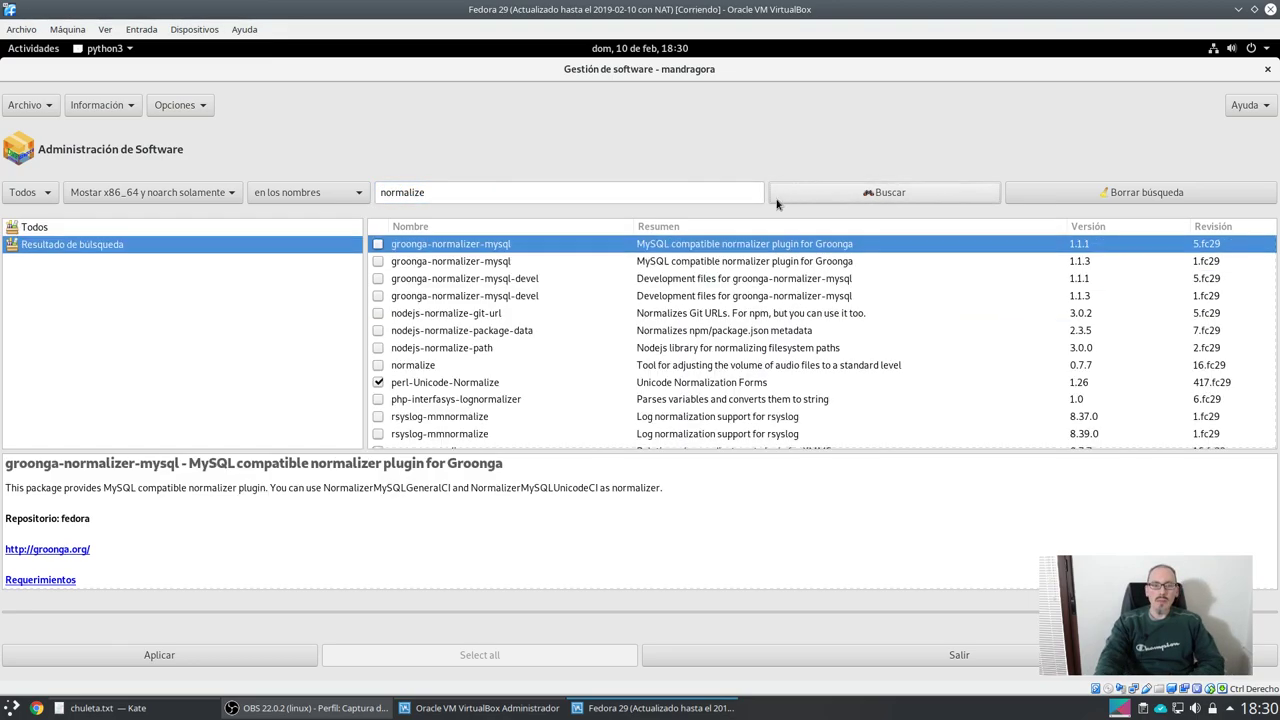
click(378, 366)
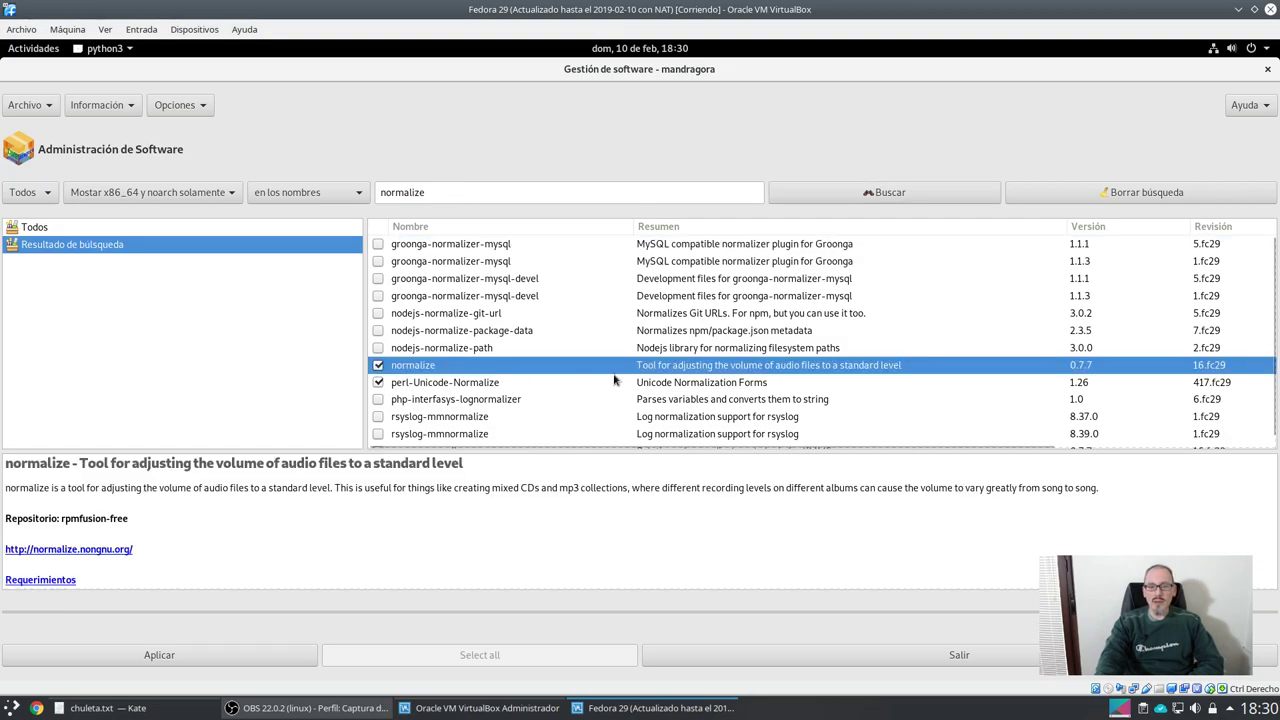
Search the package names for "7zip" and mark the p7zip file archiver for installation
double_click(445, 194)
key(BackSpace)
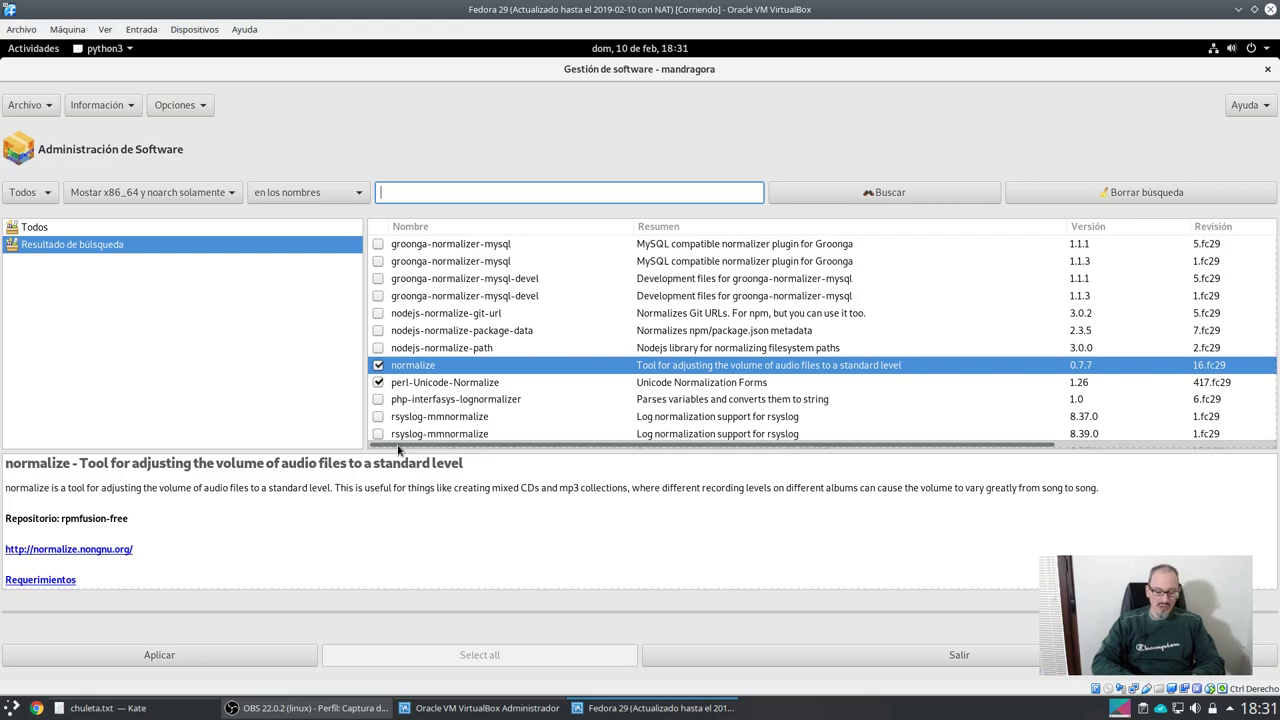
key(Return)
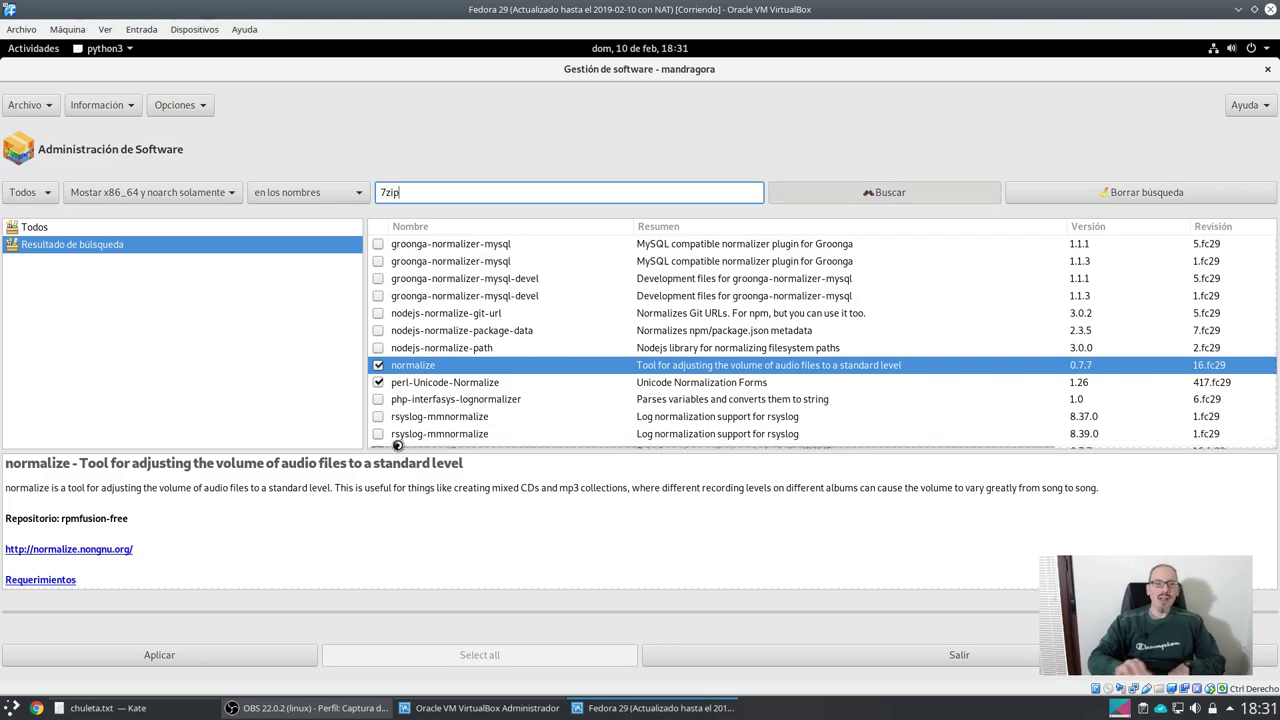
click(378, 244)
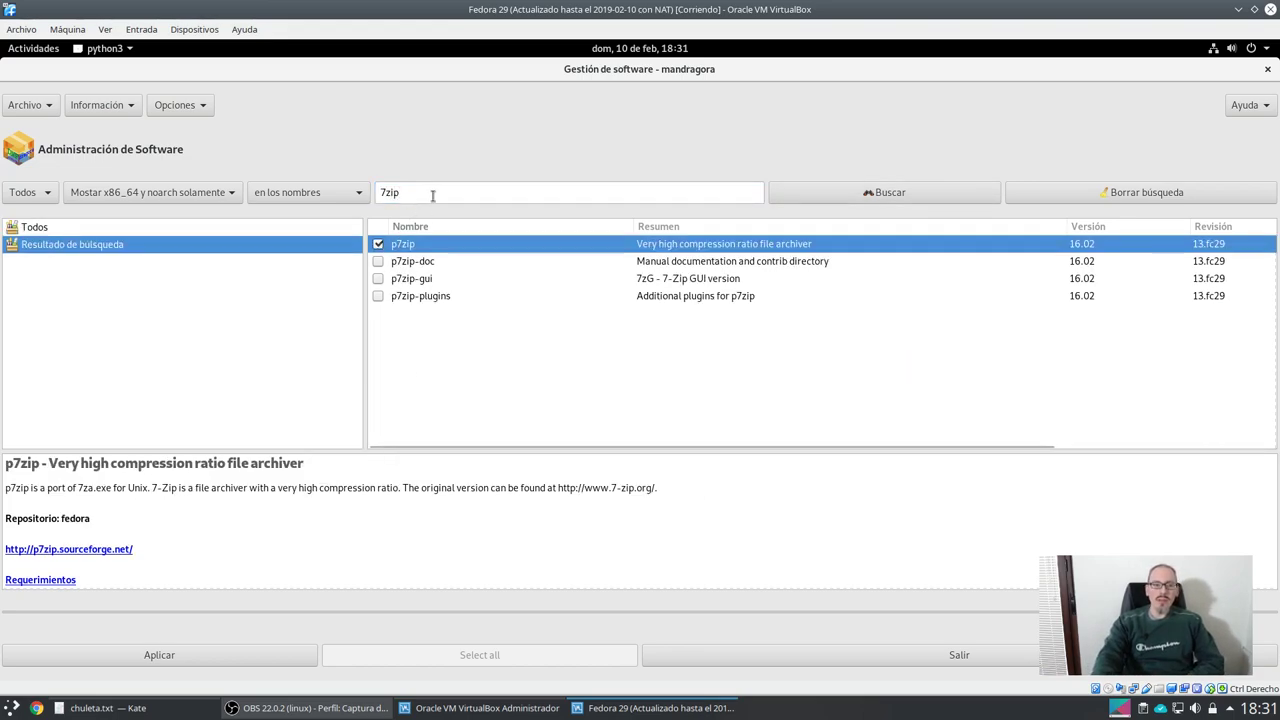
Search the package names for "unrar" and mark unrar version 5.6.8 for installation
double_click(443, 192)
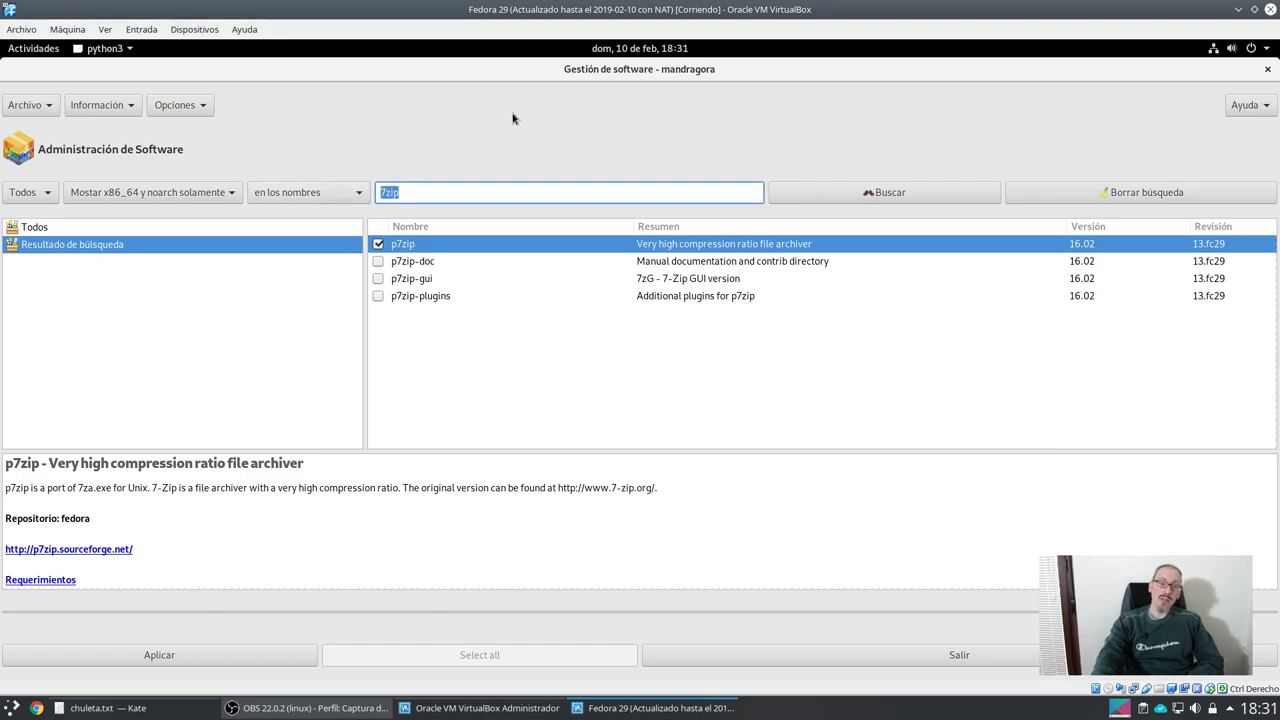
key(BackSpace)
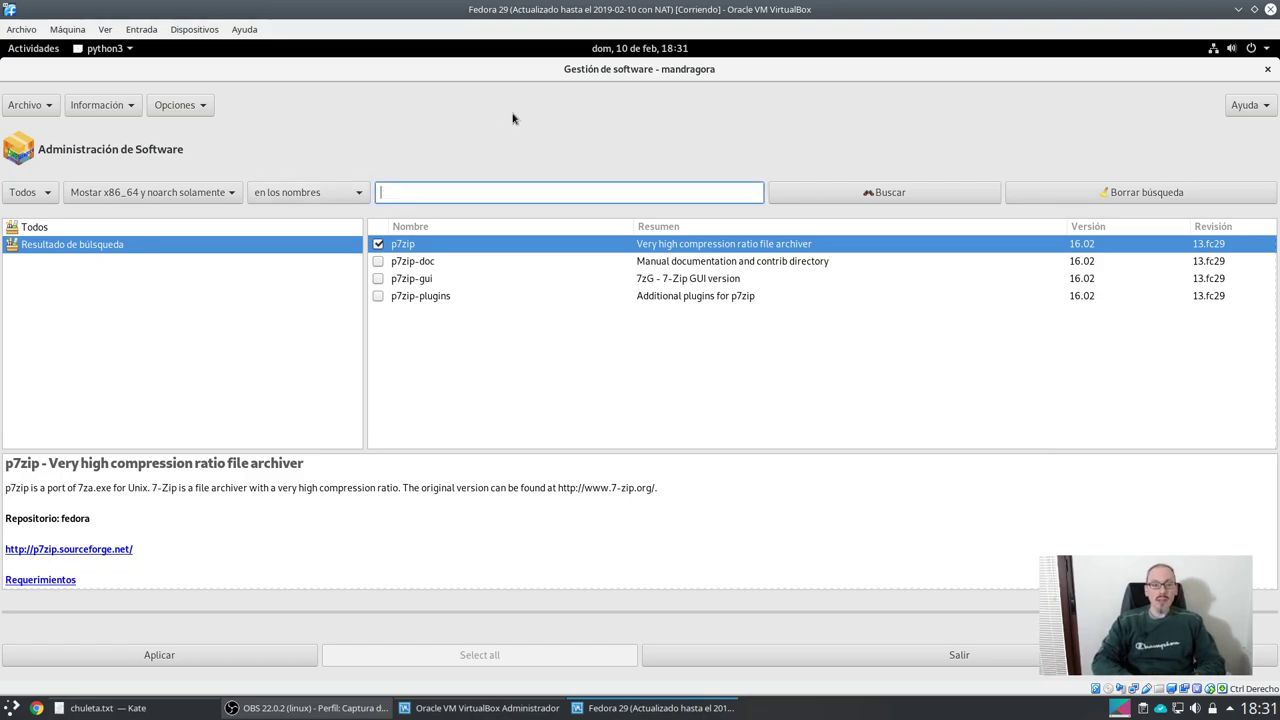
text(unrar)
key(Return)
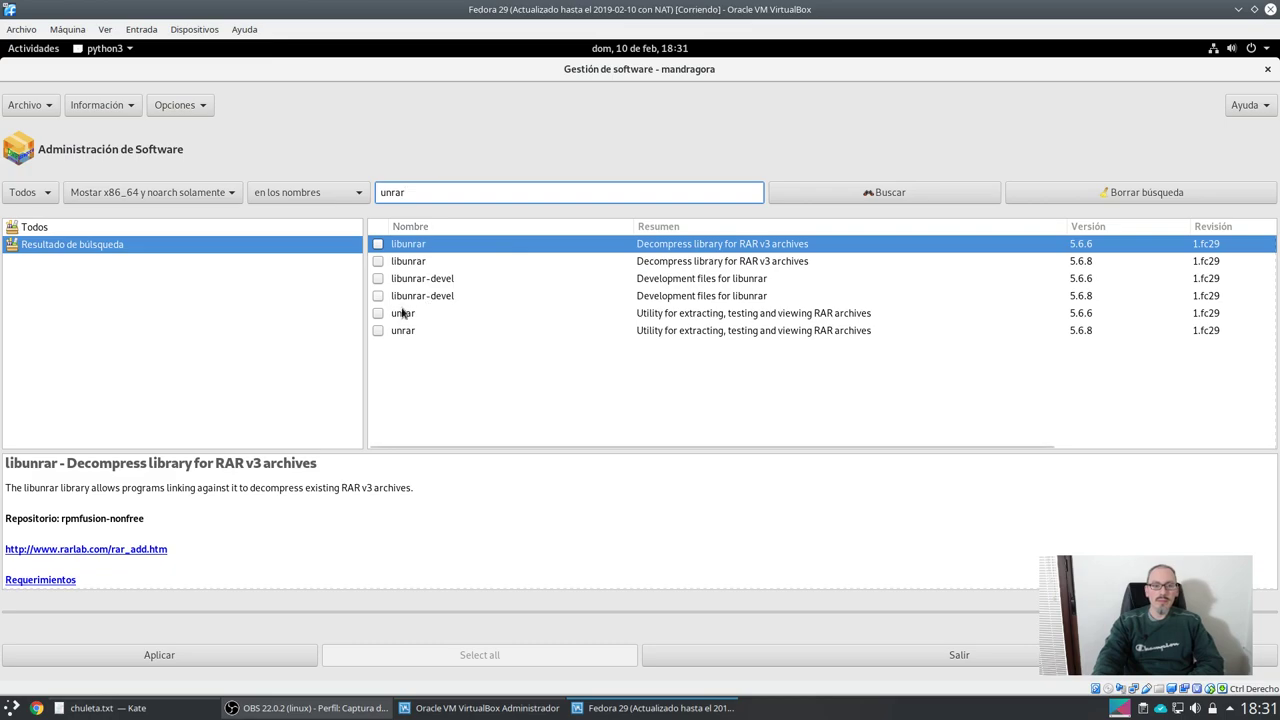
click(378, 331)
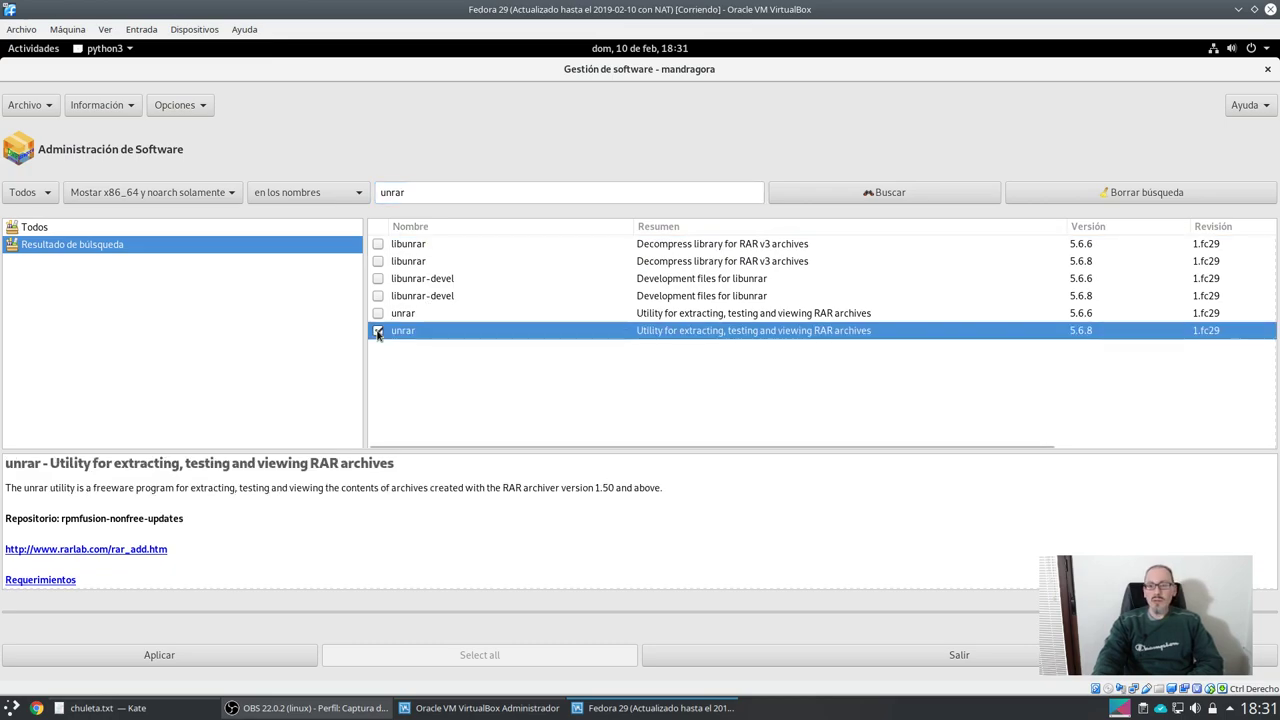
Search the package names for "rar" and look through the results for a RAR archiver
double_click(432, 190)
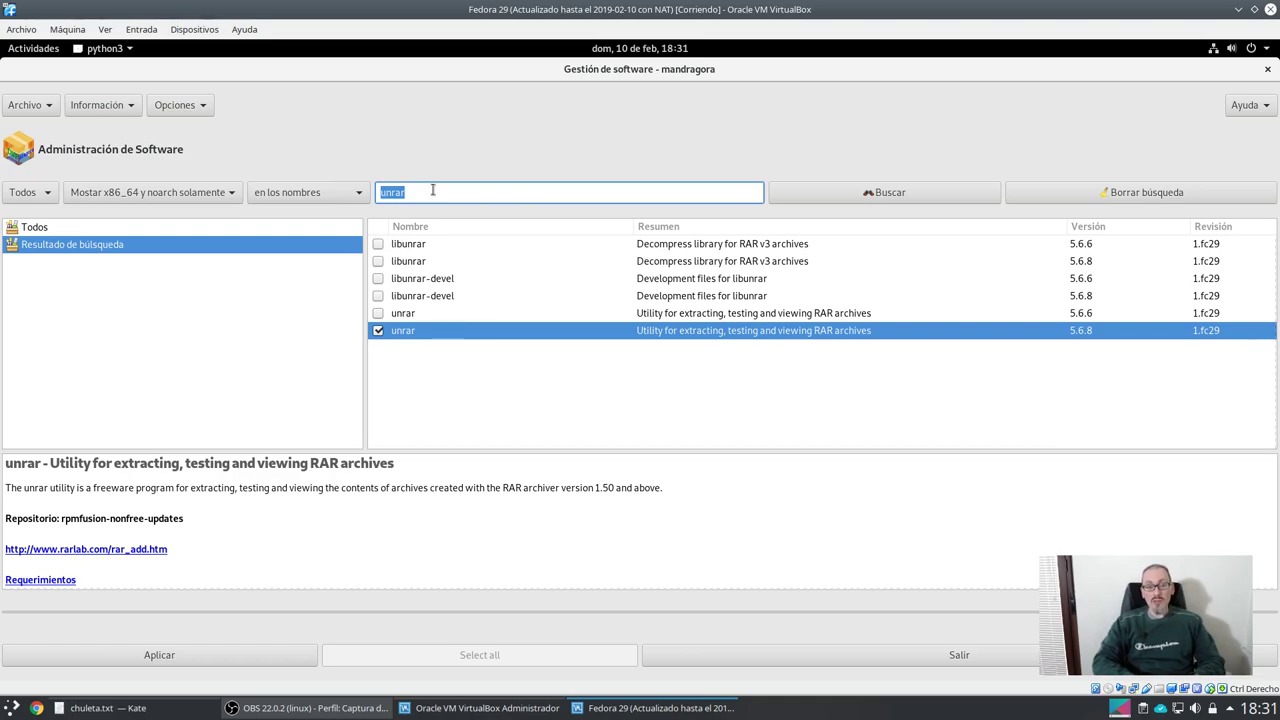
text(rar)
key(Return)
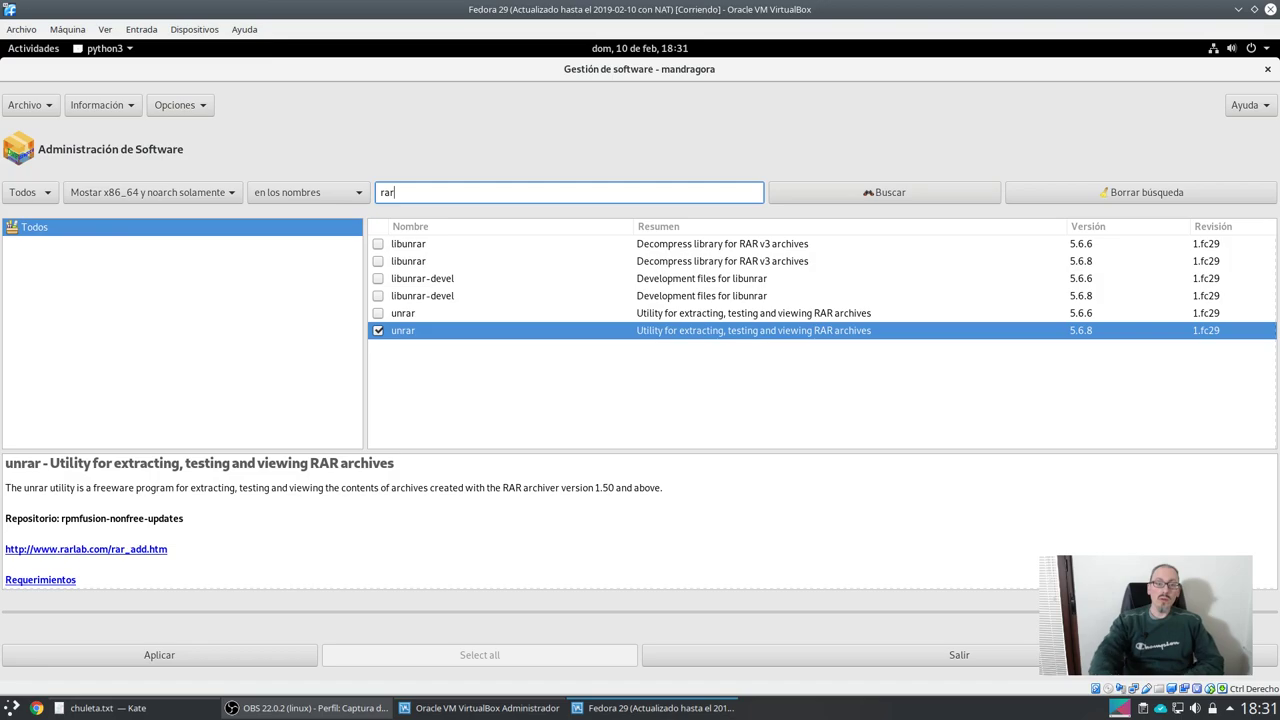
scroll(430, 365, up, 10)
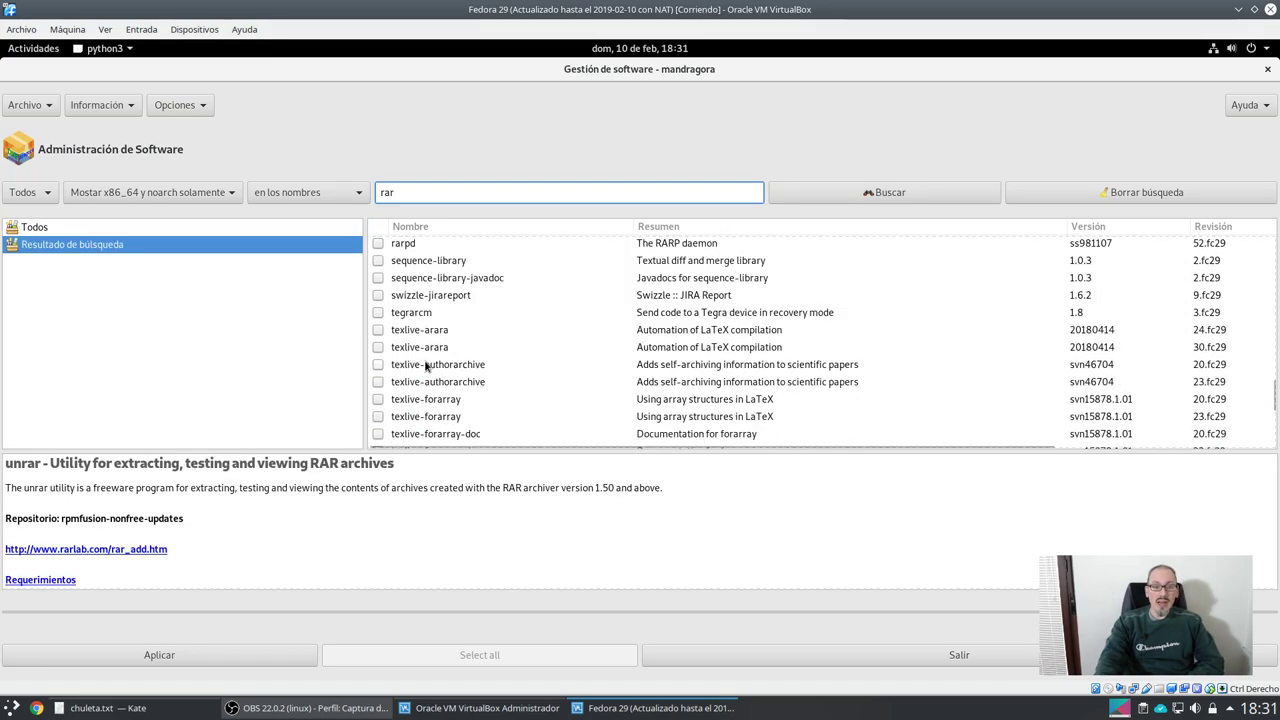
scroll(425, 365, up, 10)
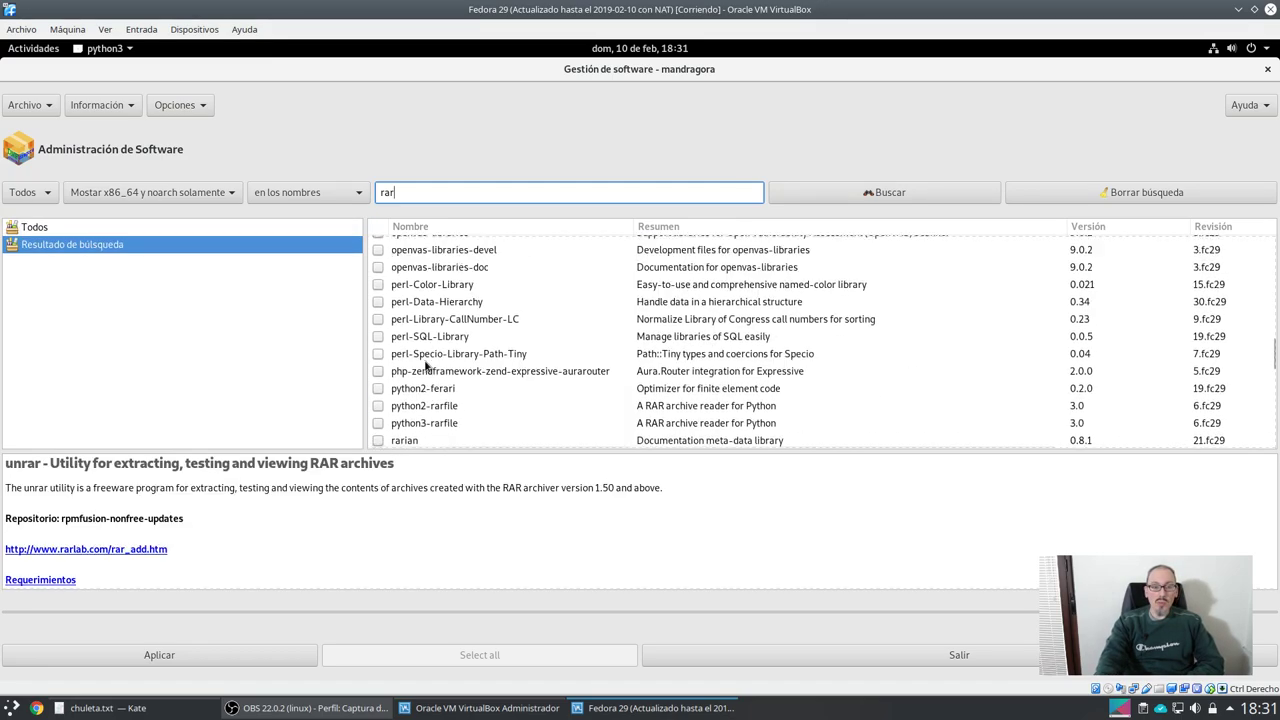
triple_click(425, 193)
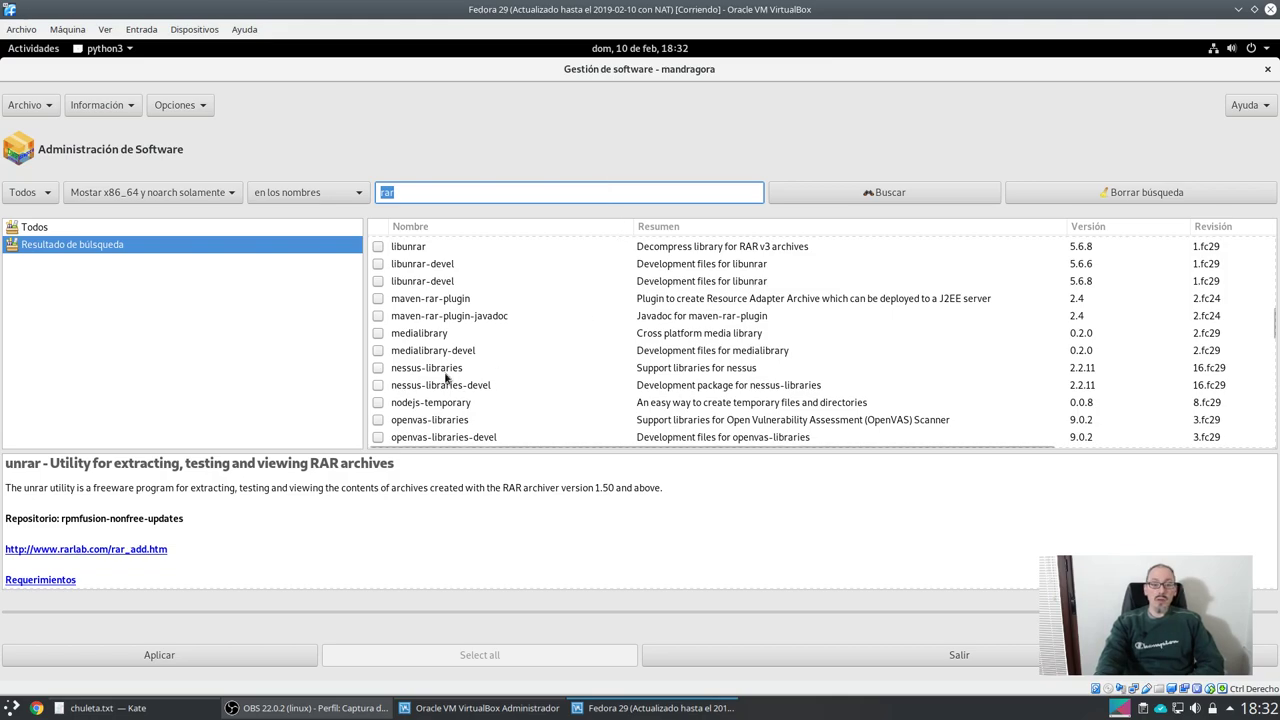
scroll(455, 358, down, 10)
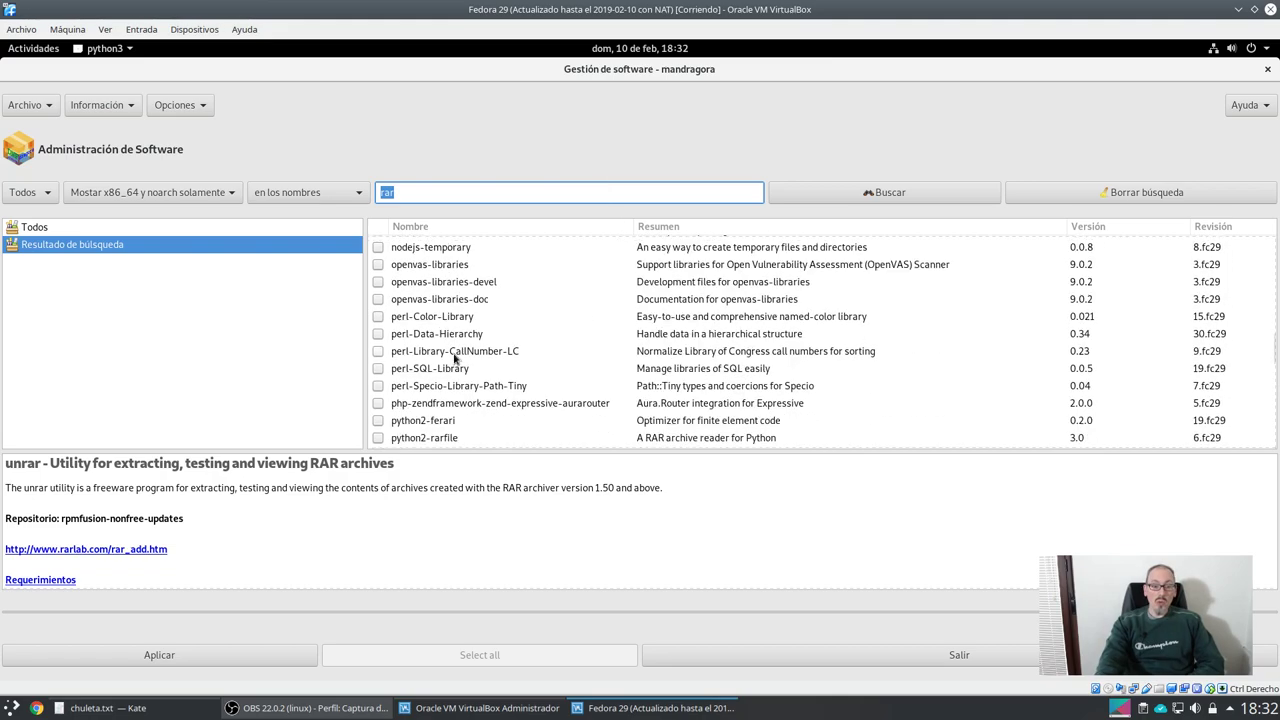
Apply the marked package installations, review the transaction's dependency list and accept it
click(217, 662)
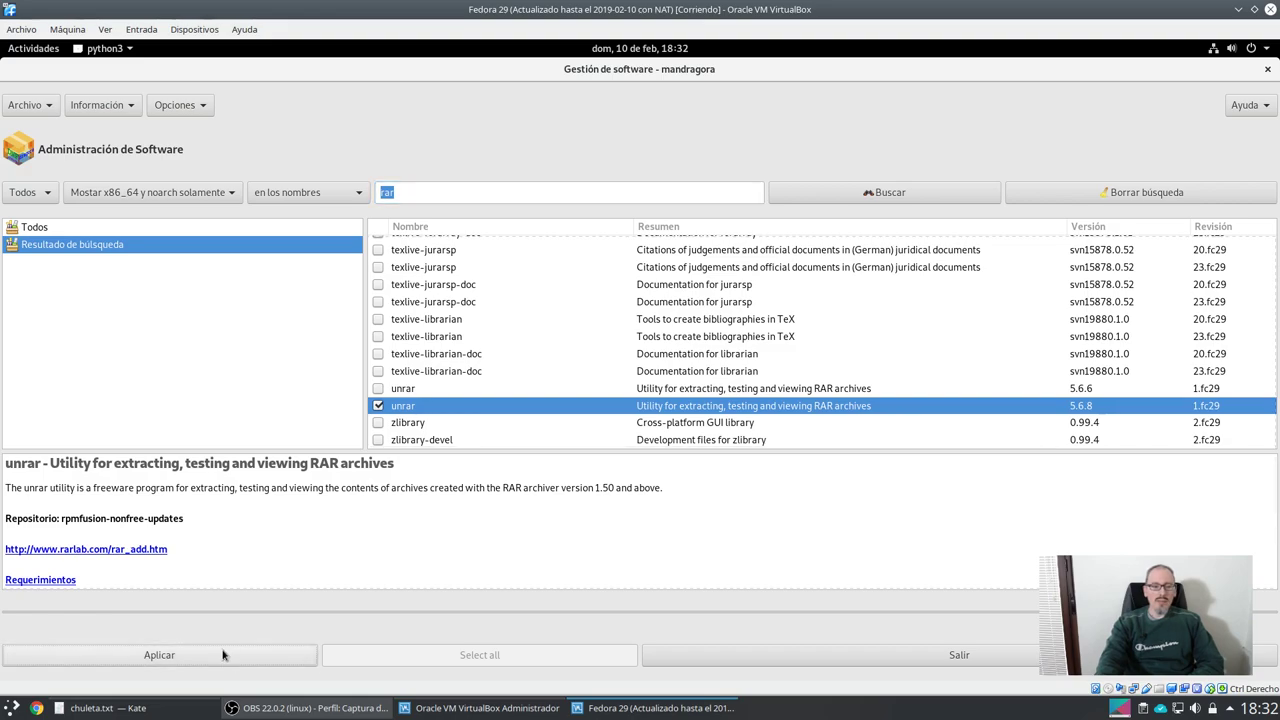
scroll(565, 370, down, 5)
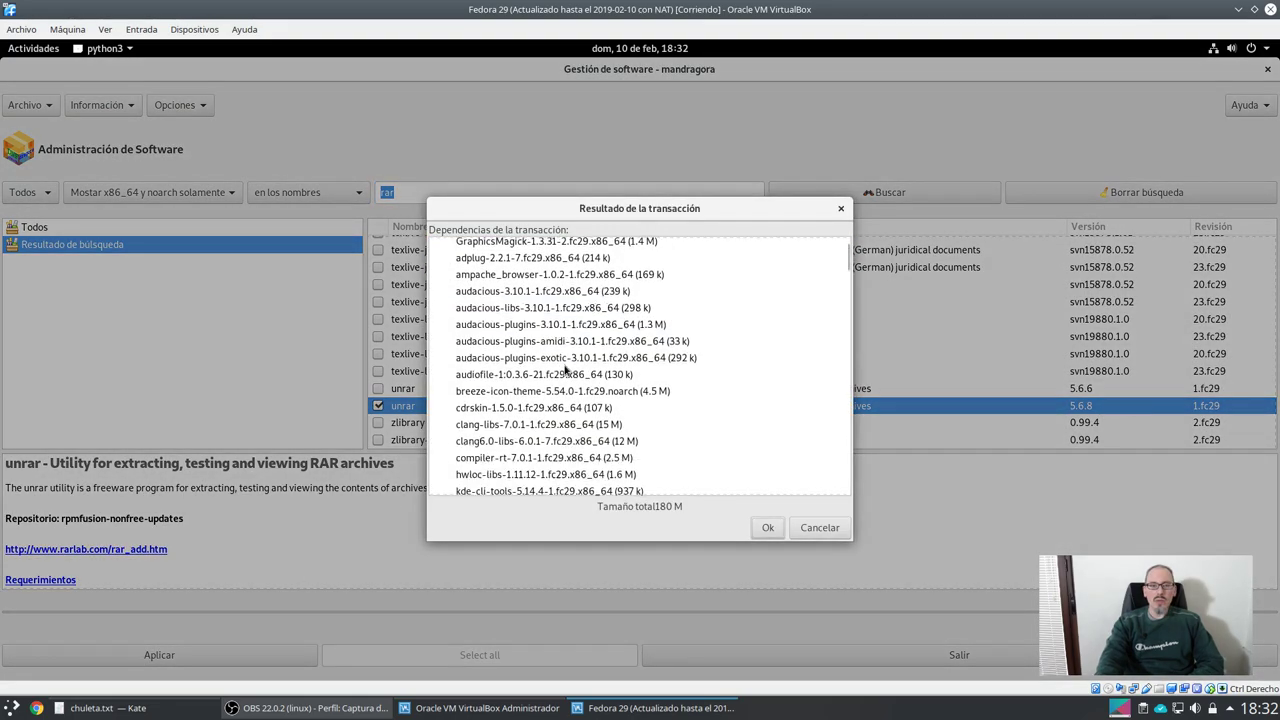
scroll(565, 370, up, 5)
scroll(565, 370, down, 3)
scroll(565, 370, down, 15)
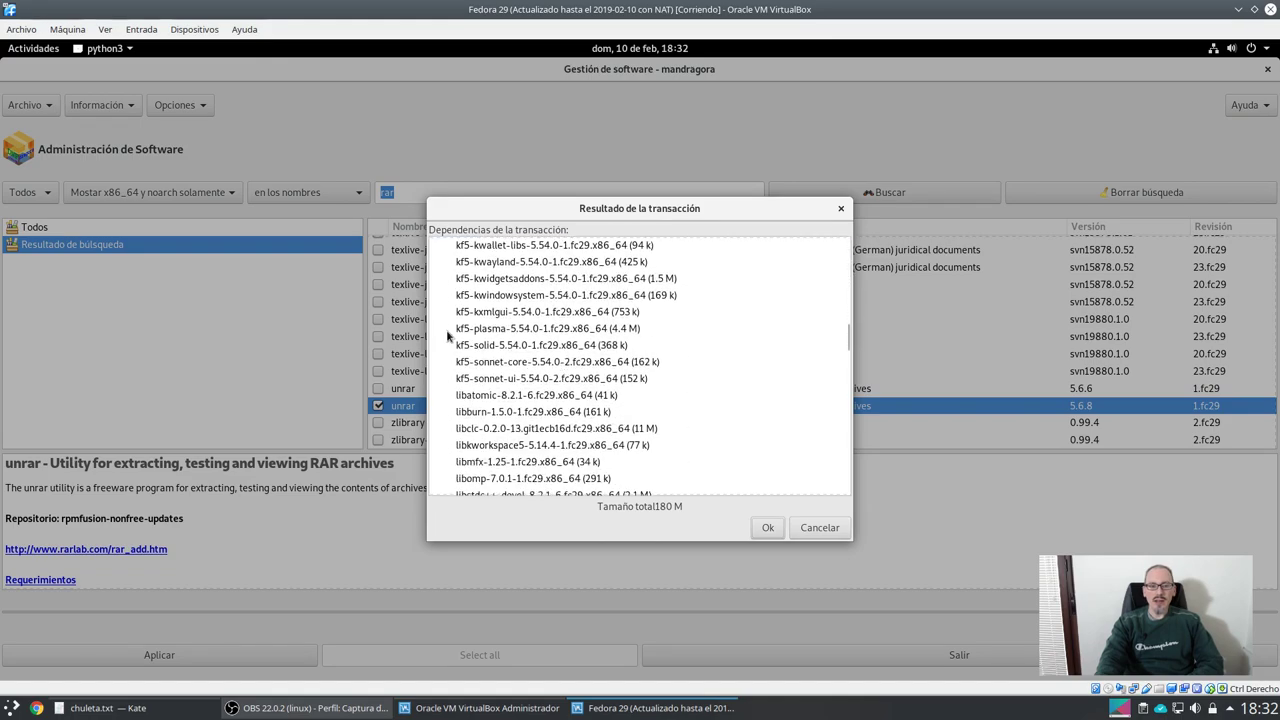
scroll(523, 322, down, 10)
scroll(523, 322, up, 10)
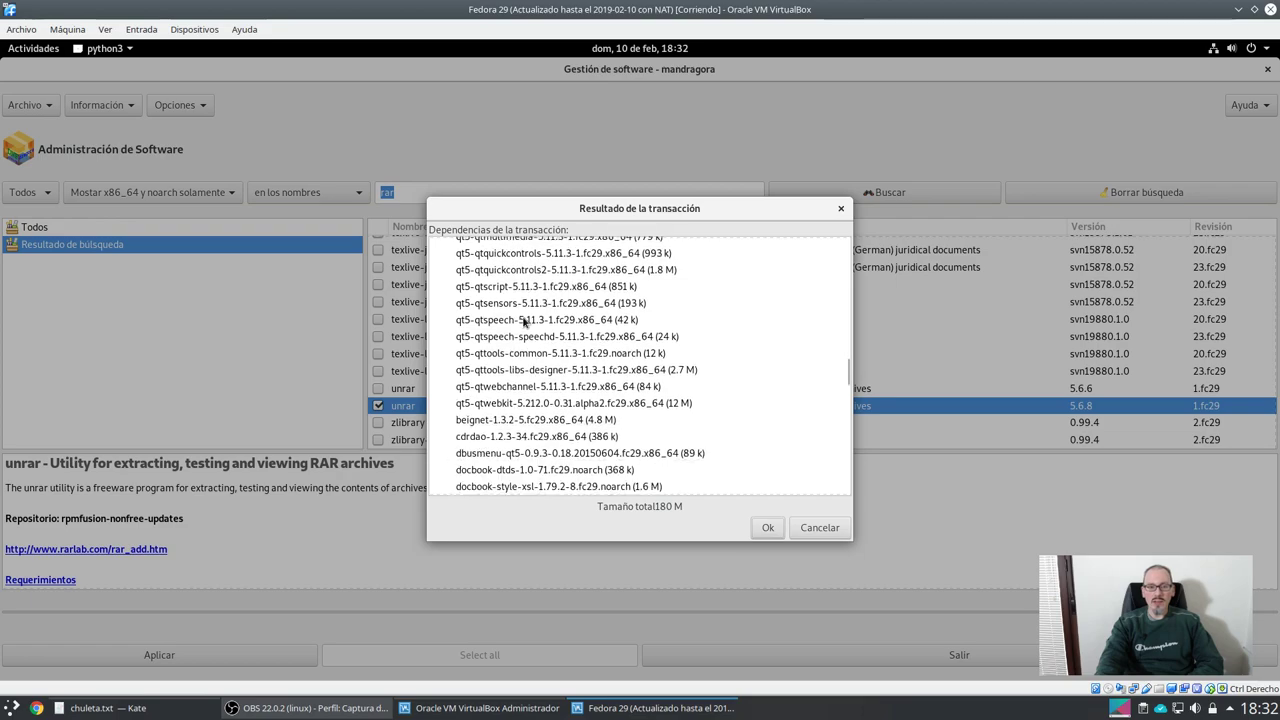
scroll(520, 378, down, 3)
scroll(520, 378, down, 15)
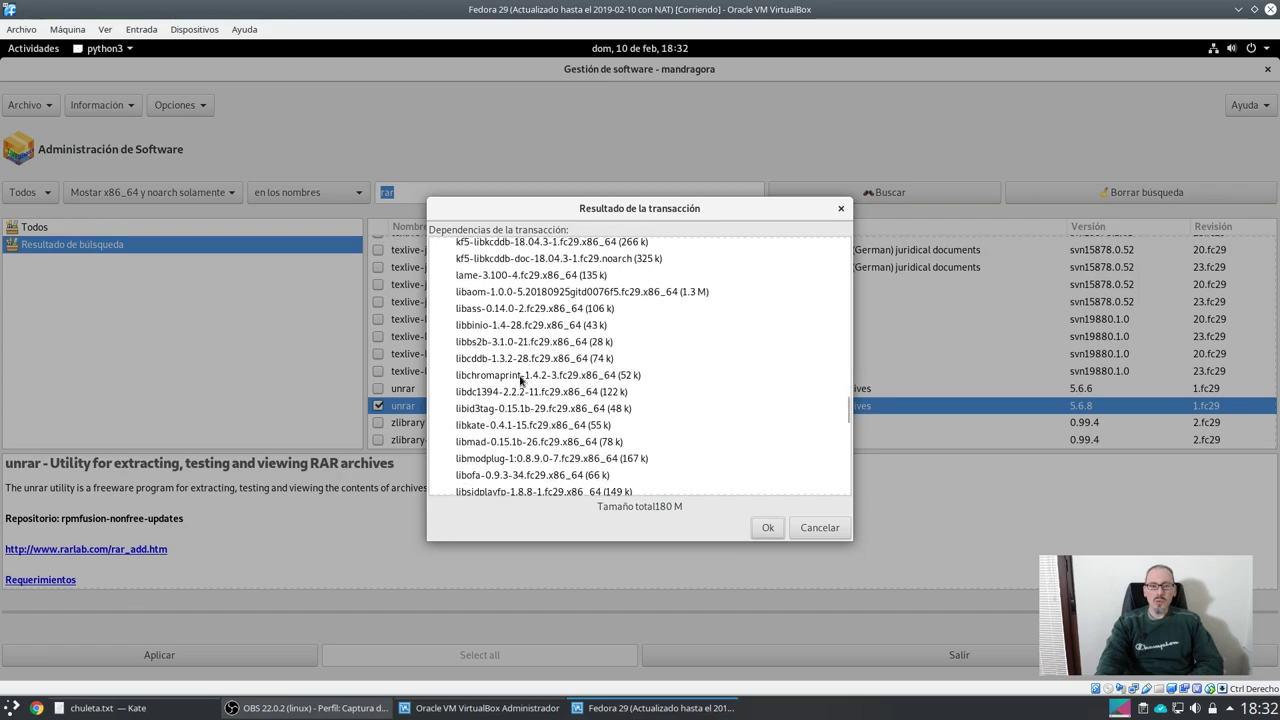
scroll(520, 378, down, 2)
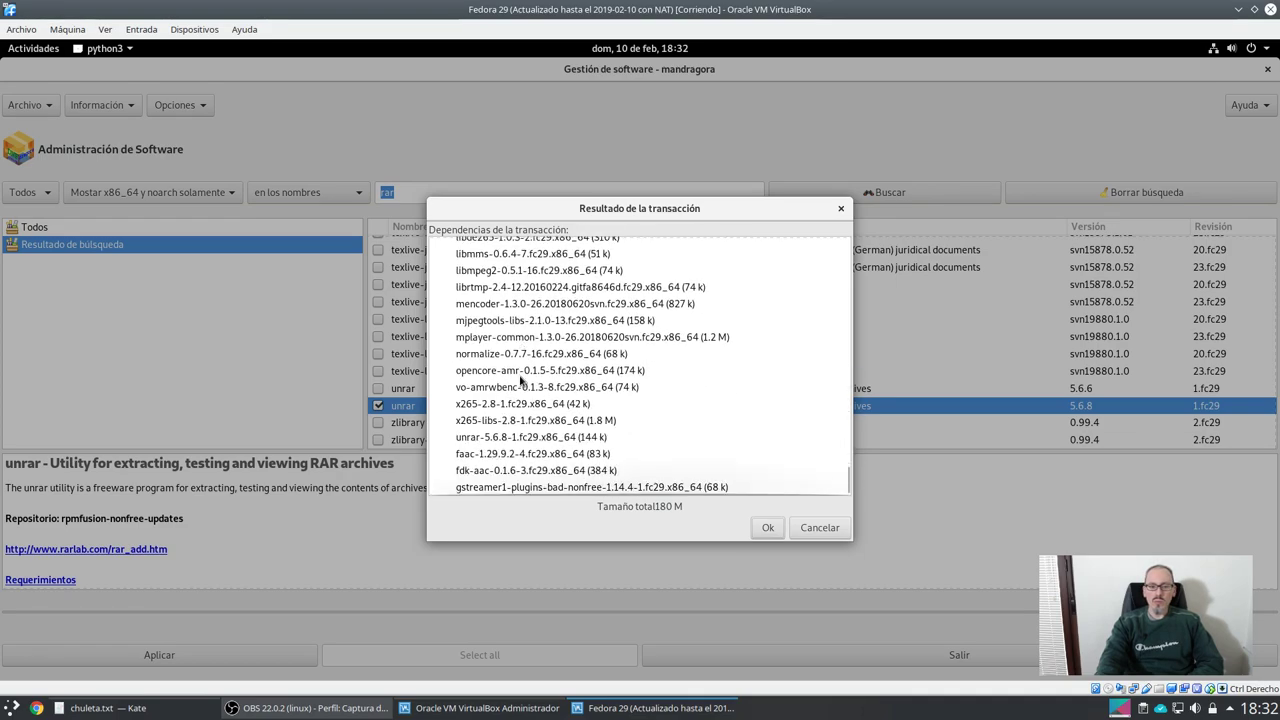
click(766, 527)
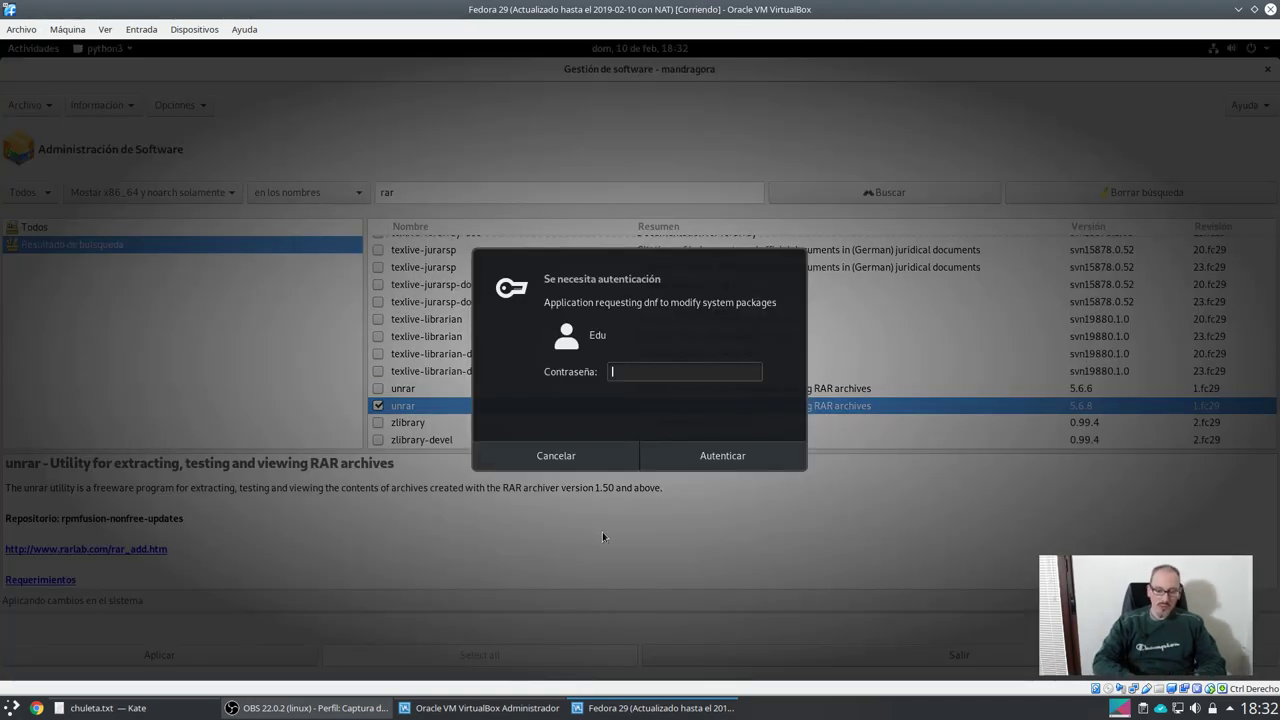
Authenticate with the account password and accept importing the GPG keys of the RPM Fusion free and nonfree repositories for Fedora 29
text(******)
key(Return)
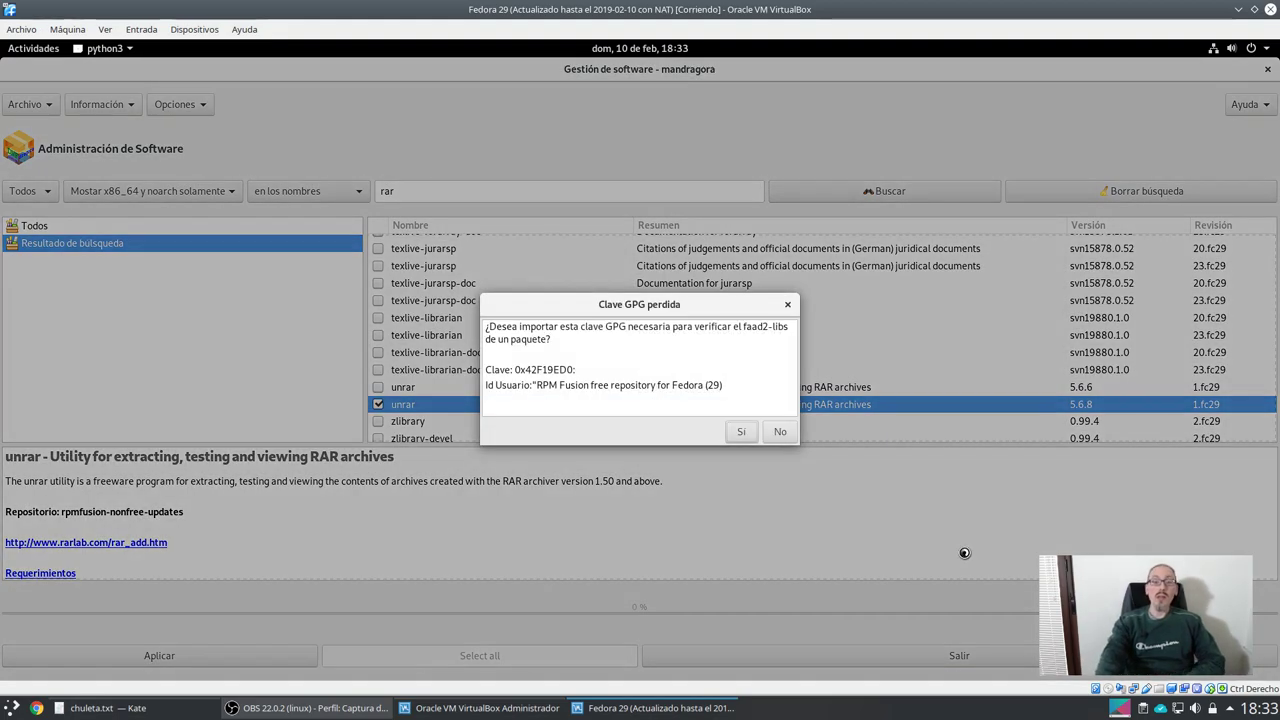
click(741, 431)
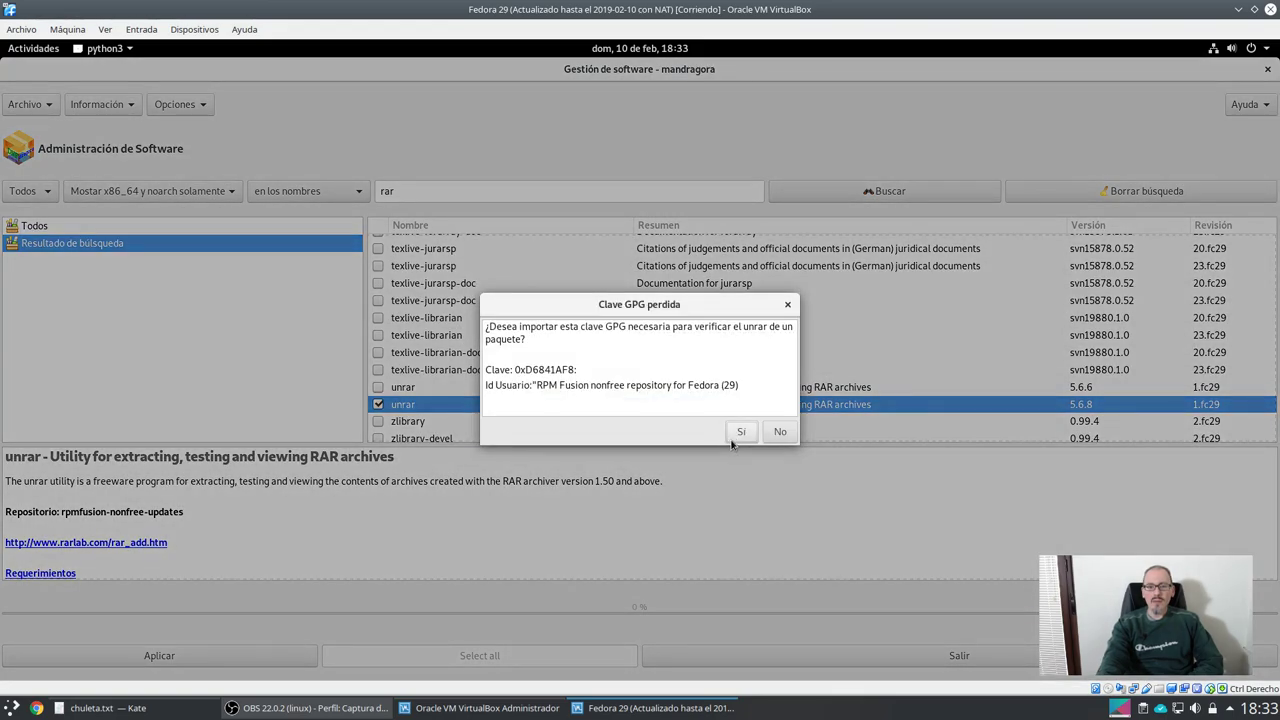
click(740, 432)
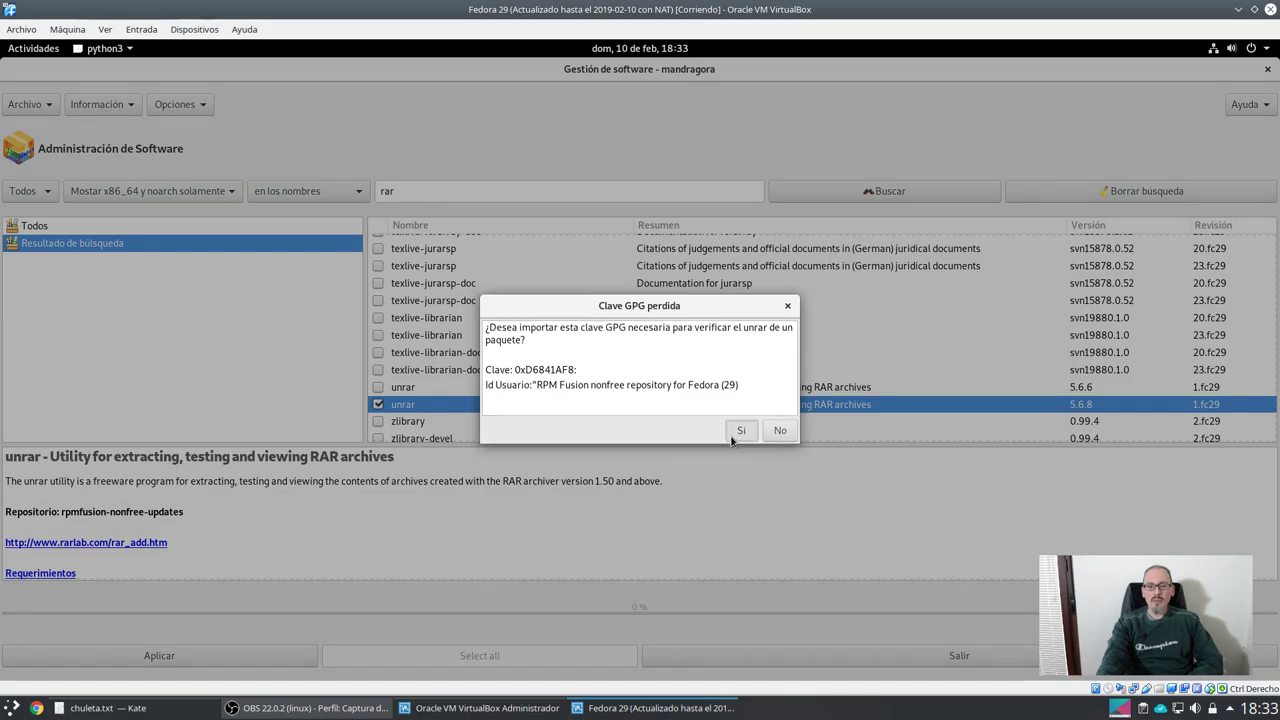
click(310, 708)
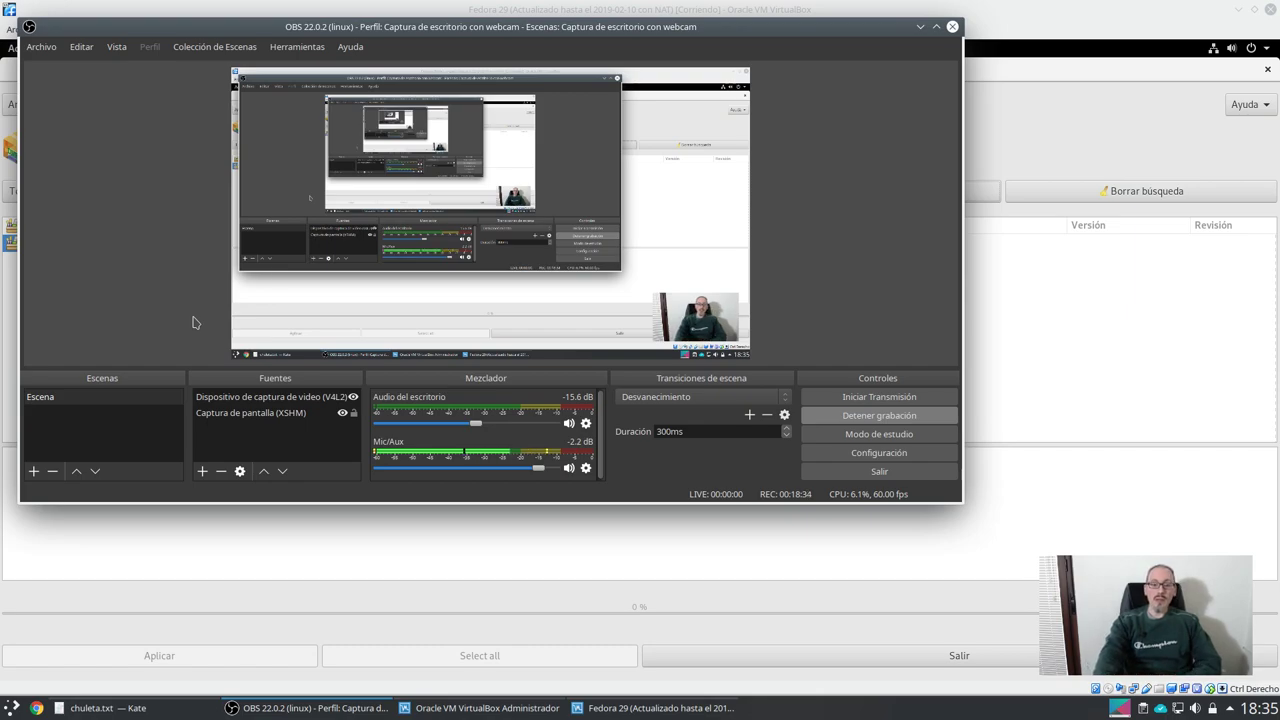
click(1065, 94)
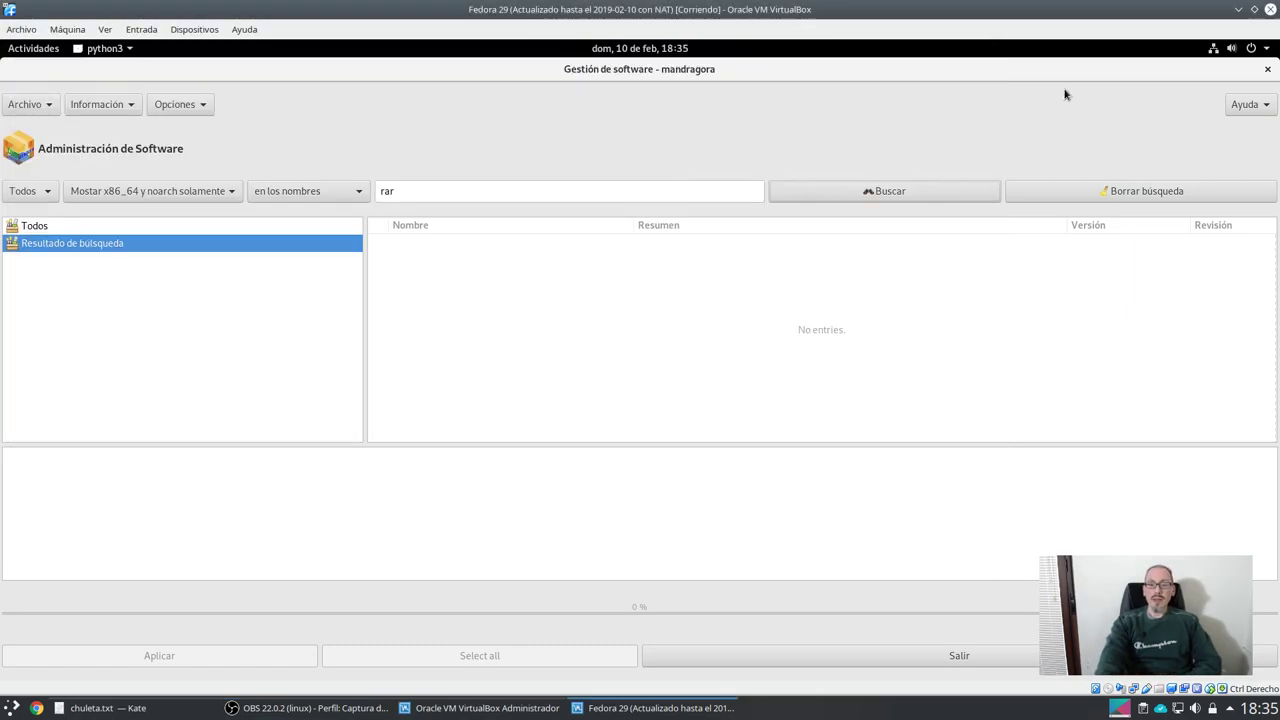
Close the package manager, switch to Firefox and maximize its window
click(1265, 72)
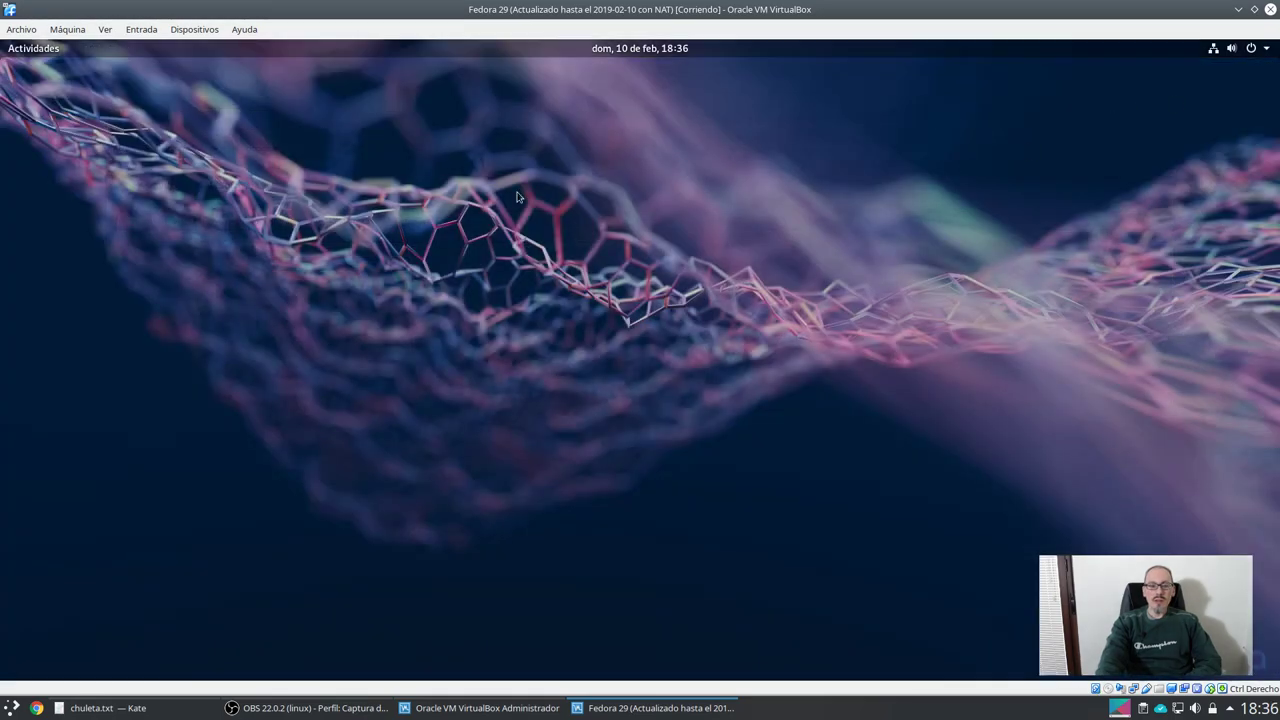
click(30, 50)
click(33, 265)
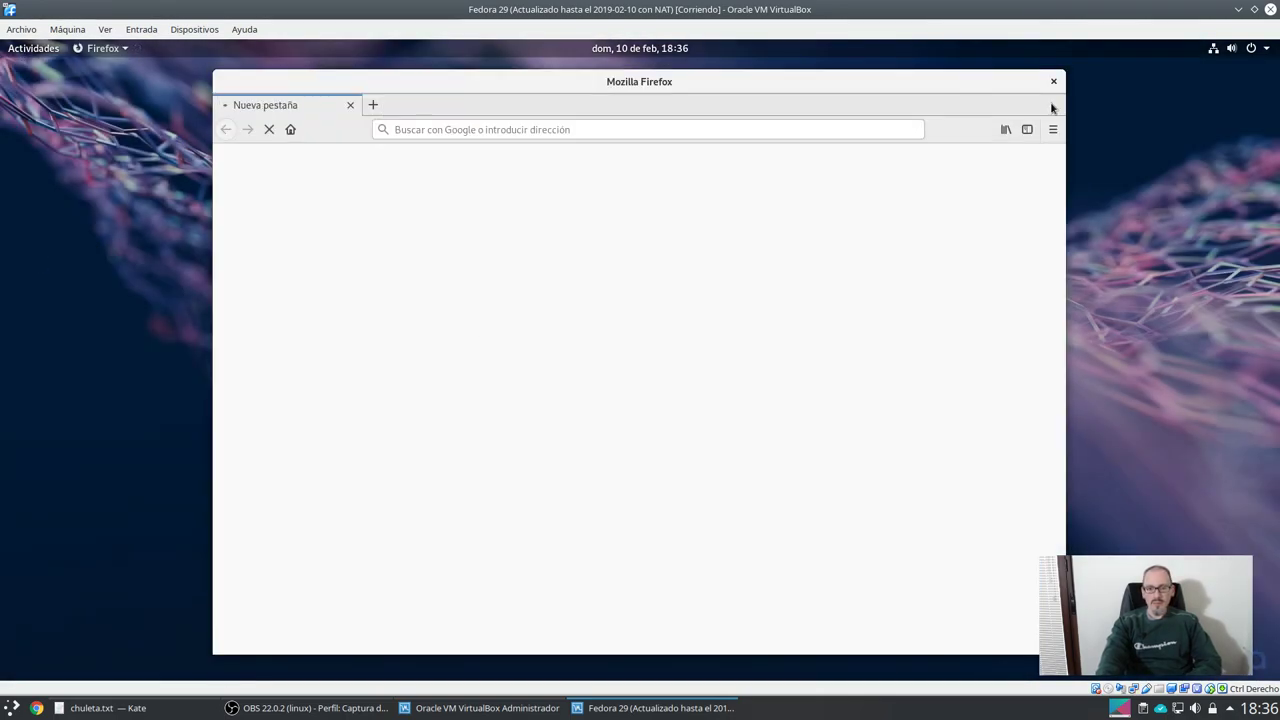
double_click(974, 89)
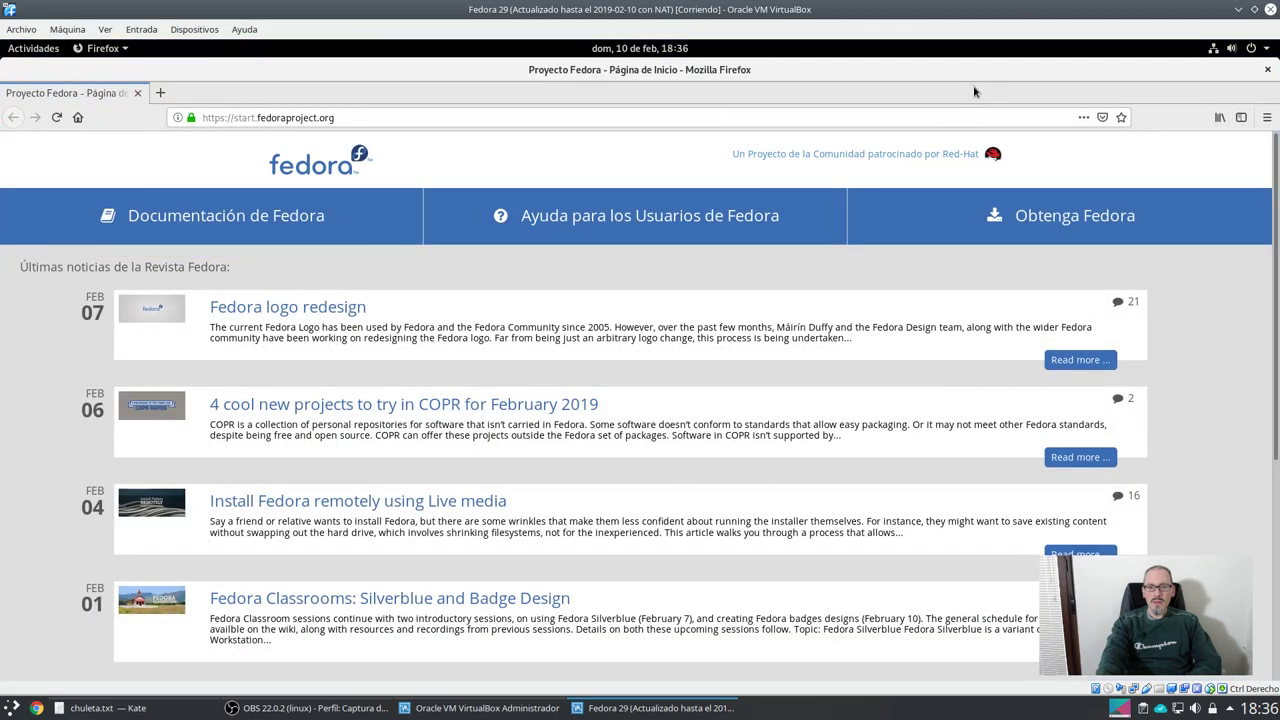
In Firefox's add-ons manager, set the OpenH264 Video Codec plugin from Cisco Systems to "Activar siempre"
click(1265, 118)
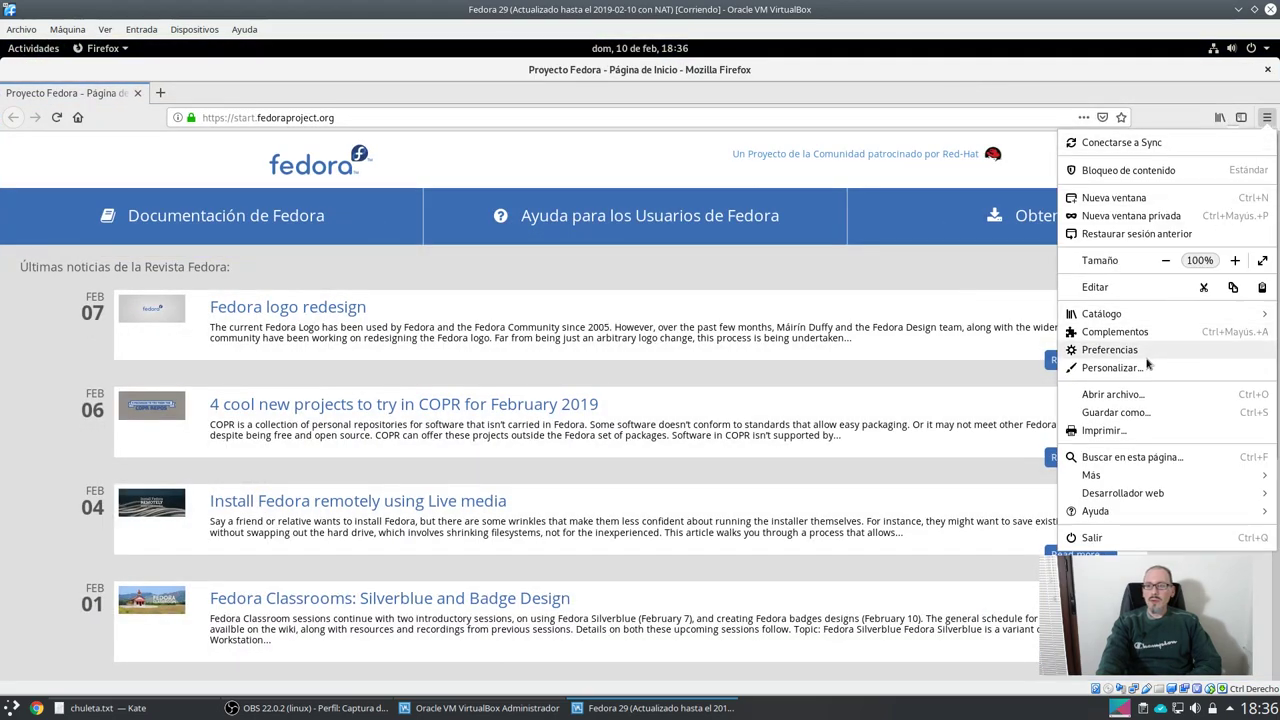
click(1115, 332)
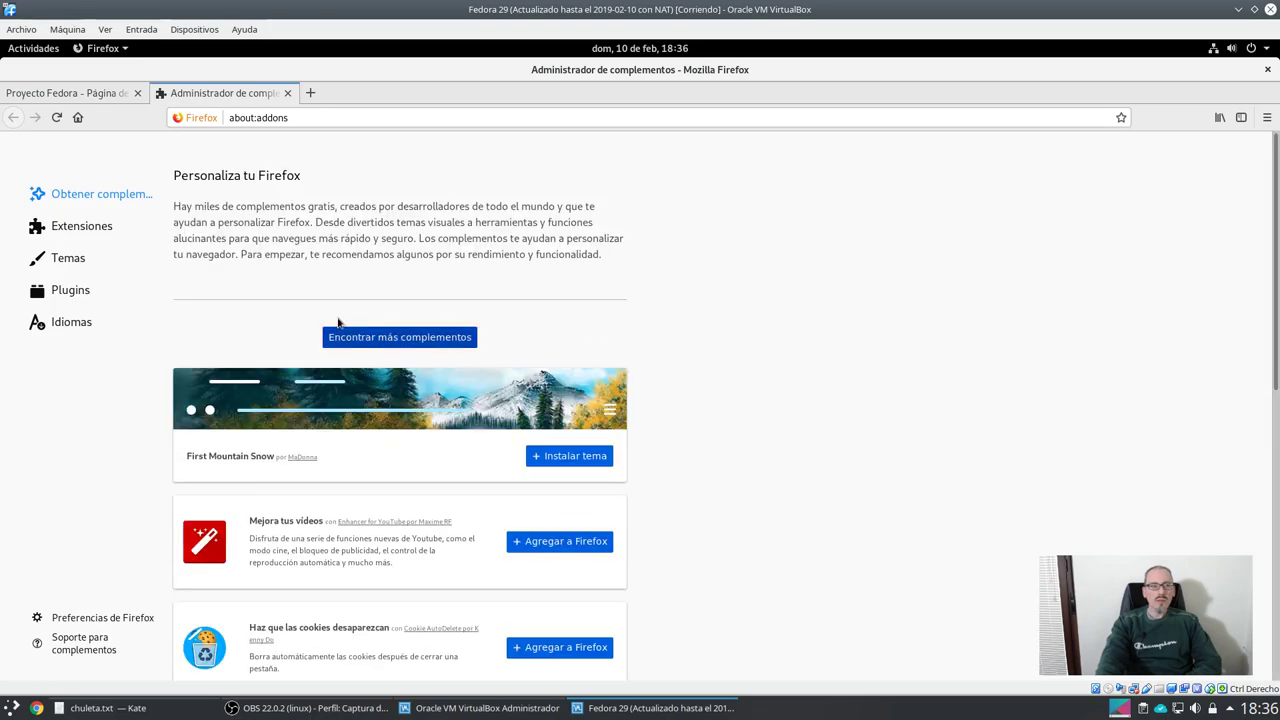
click(96, 303)
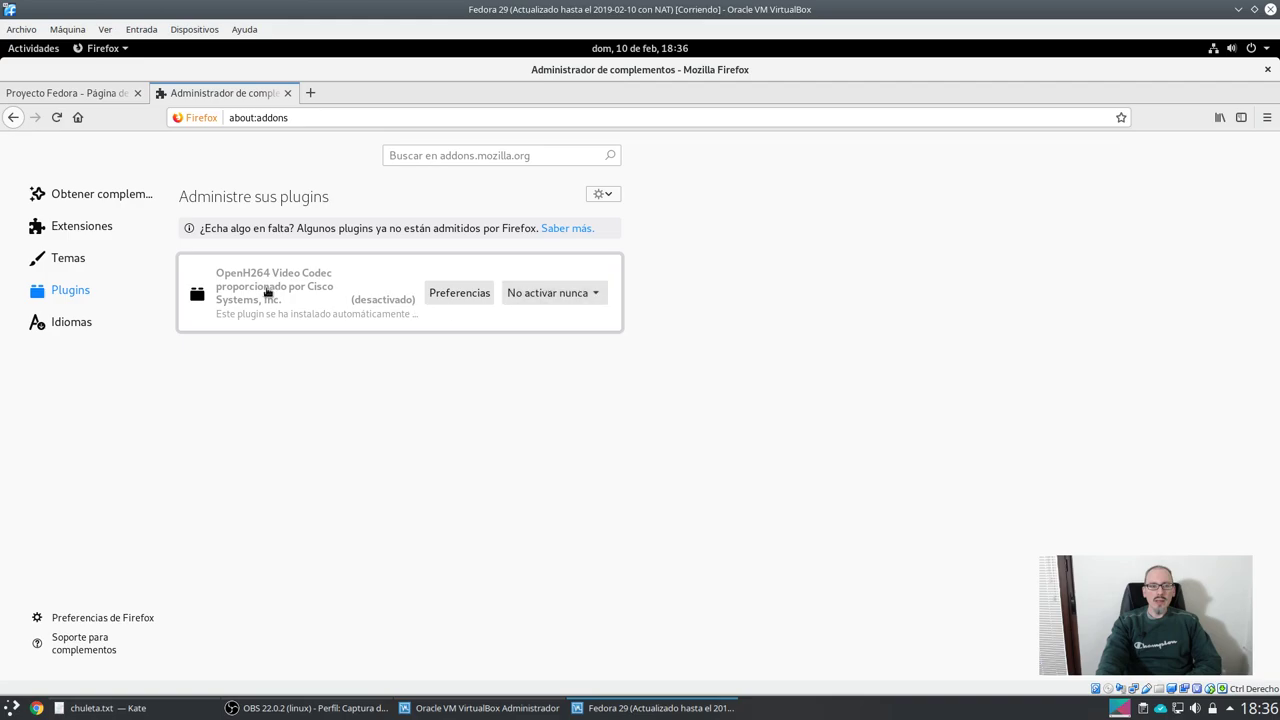
click(534, 292)
click(548, 329)
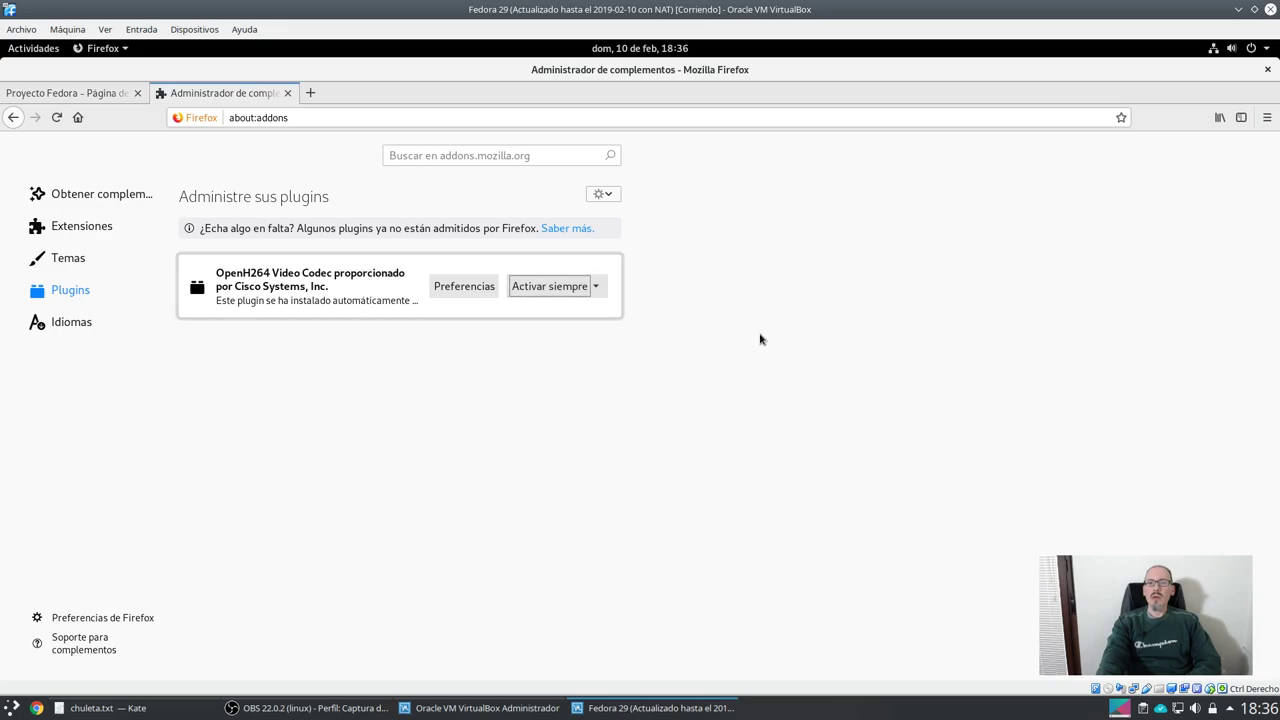
click(305, 708)
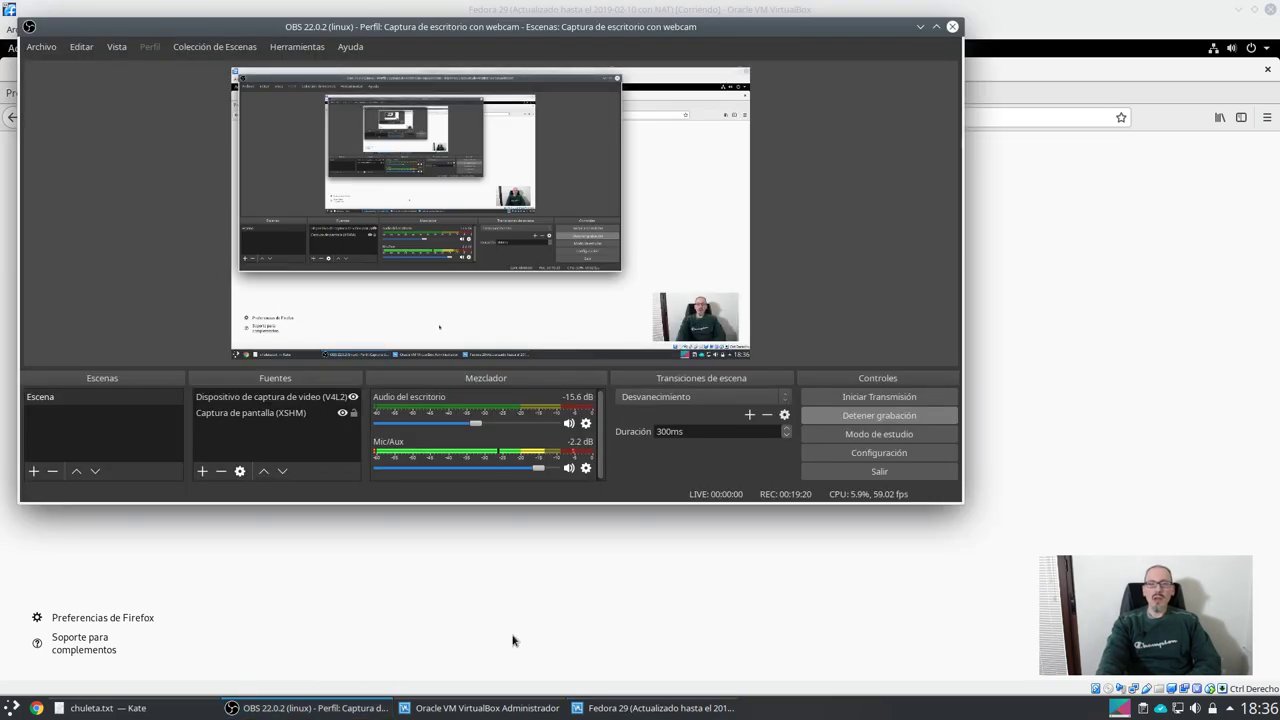